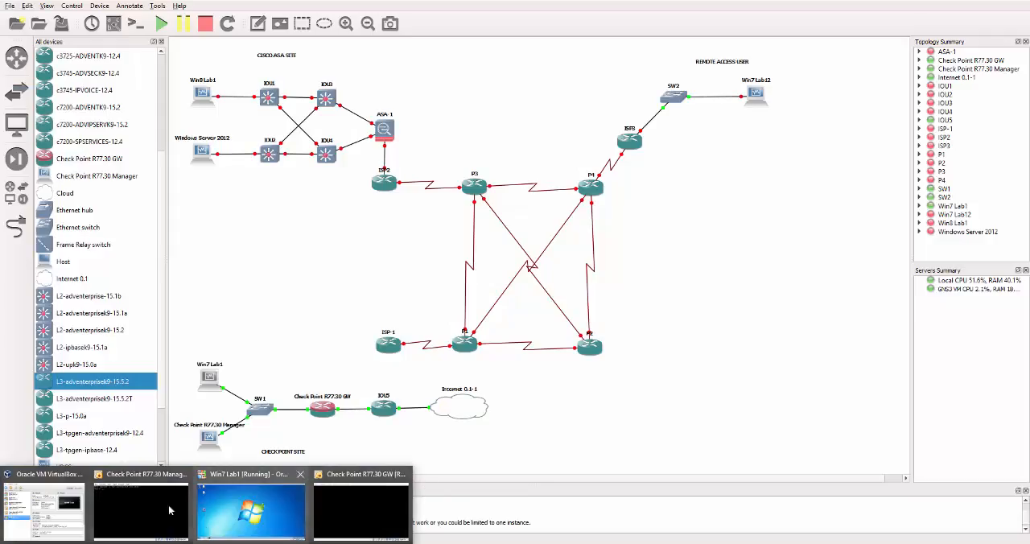
Step: Switch to the Win7 Lab1 virtual machine and rerun the ping to 8.8.8.8 in the command prompt
click(223, 504)
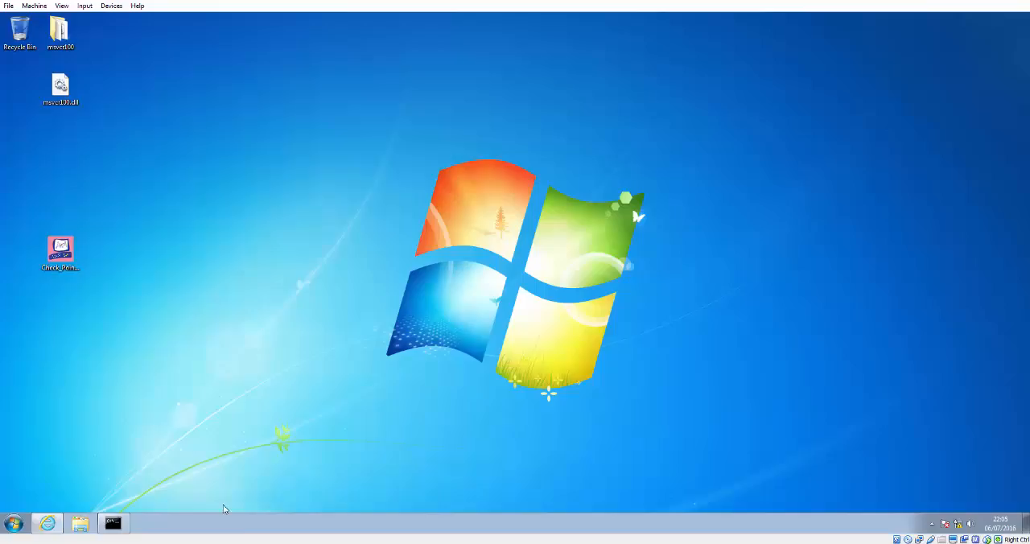
click(115, 523)
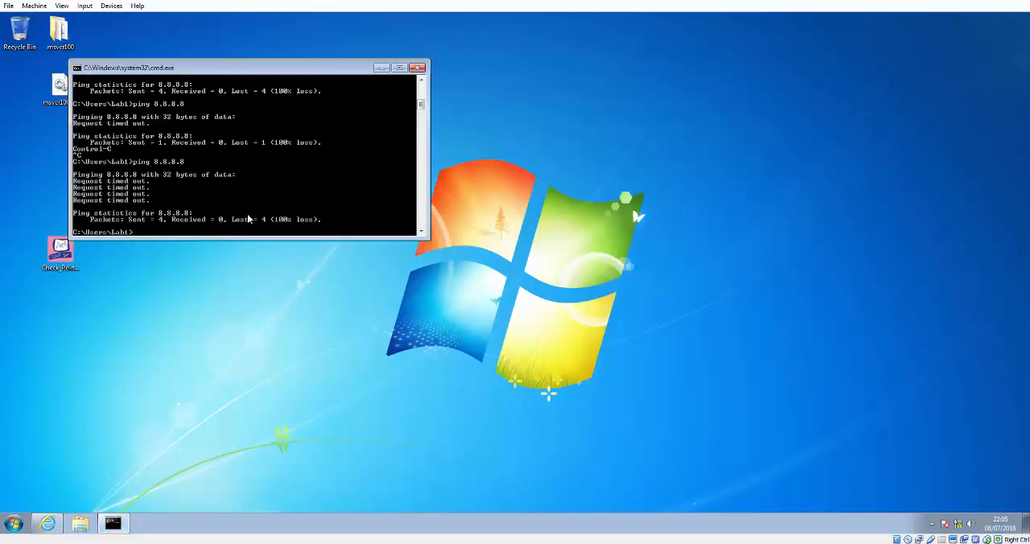
key(Up)
key(Return)
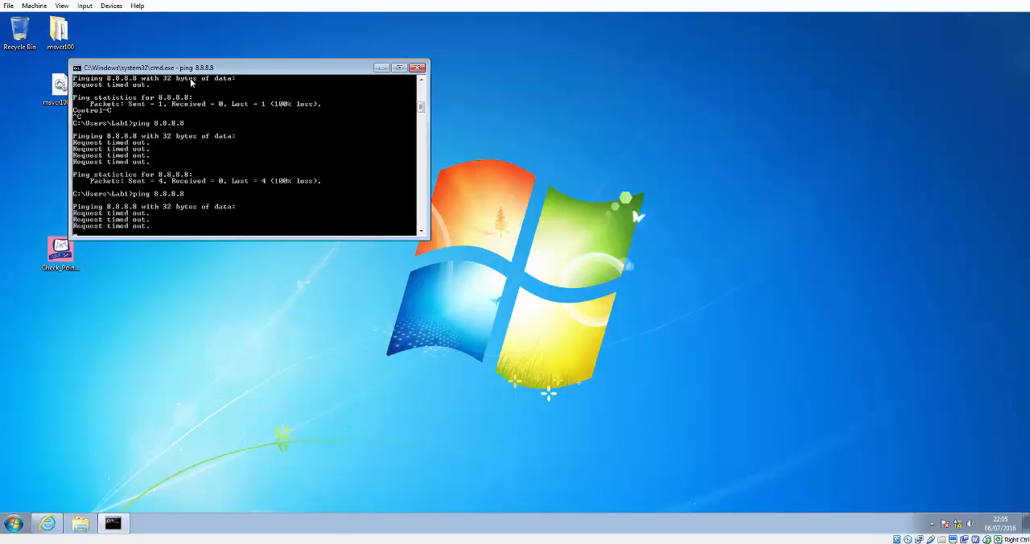
Step: Launch SmartDashboard R77.30 from the Start menu
drag(204, 69, 369, 78)
click(21, 523)
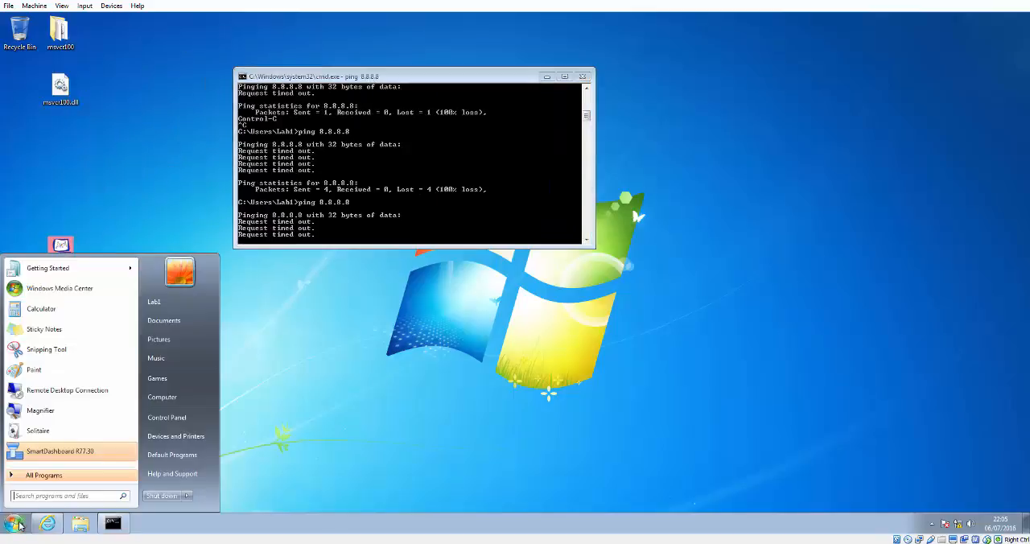
click(51, 452)
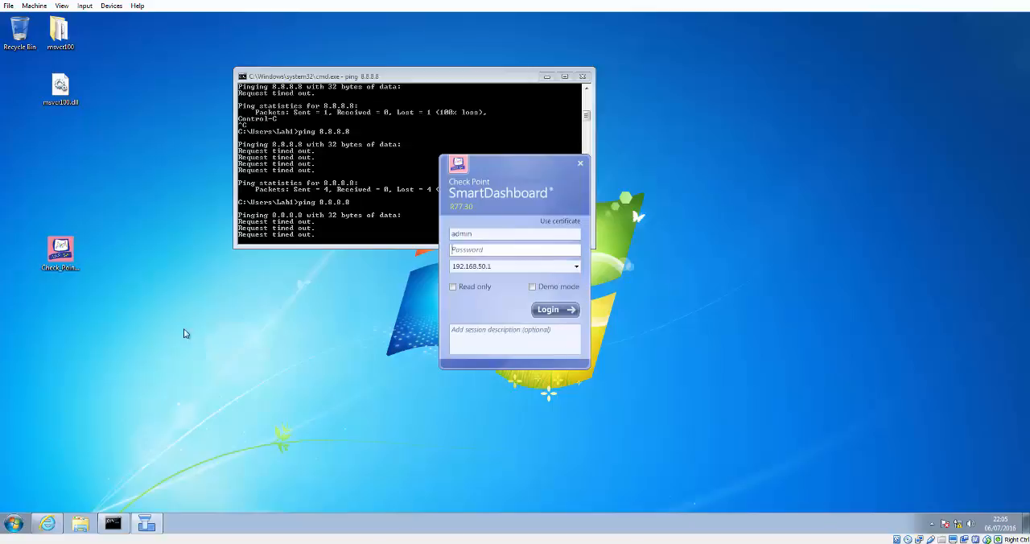
drag(481, 174, 407, 172)
Step: Log in to SmartDashboard as admin with the account password and dismiss the trial period notice
click(396, 247)
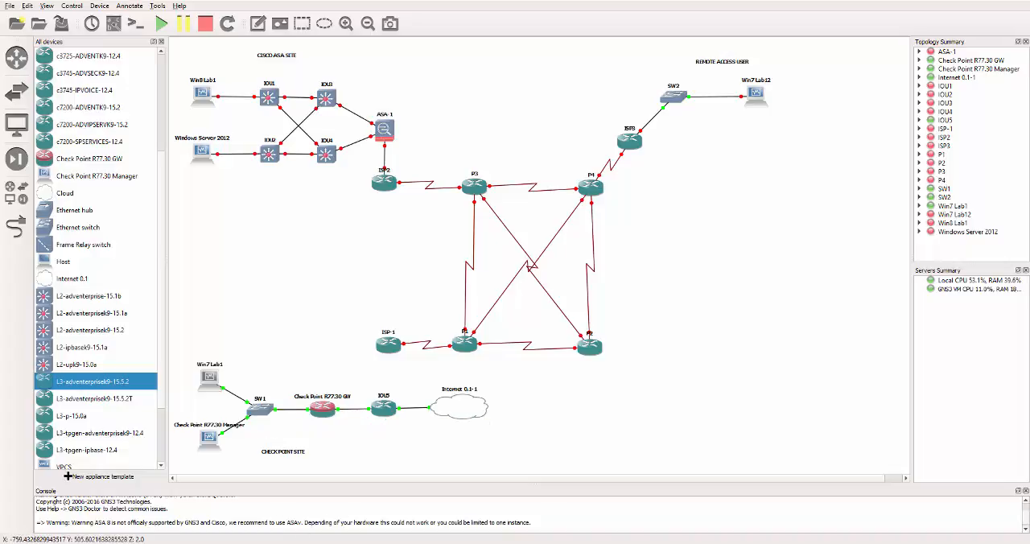
click(241, 502)
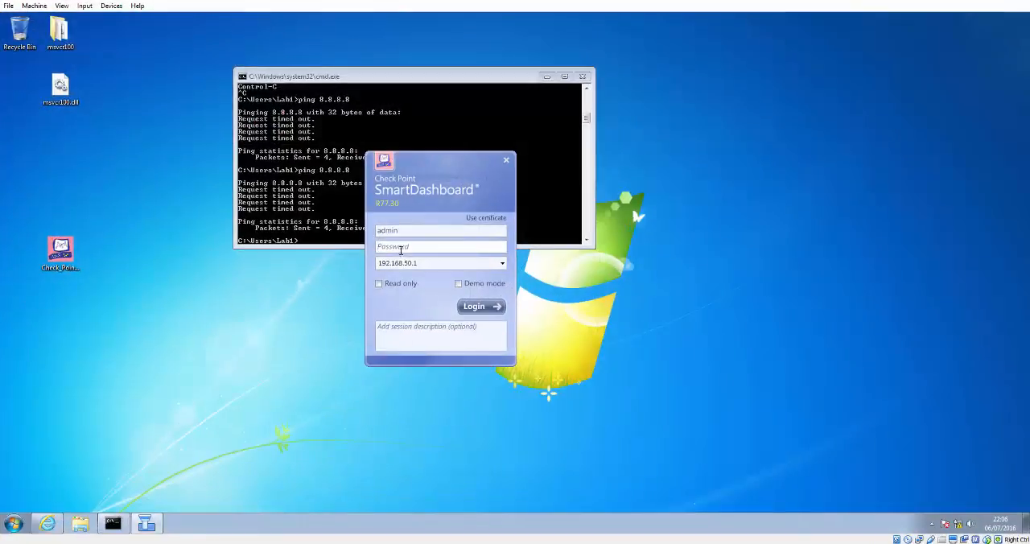
text(vpn1234)
key(Return)
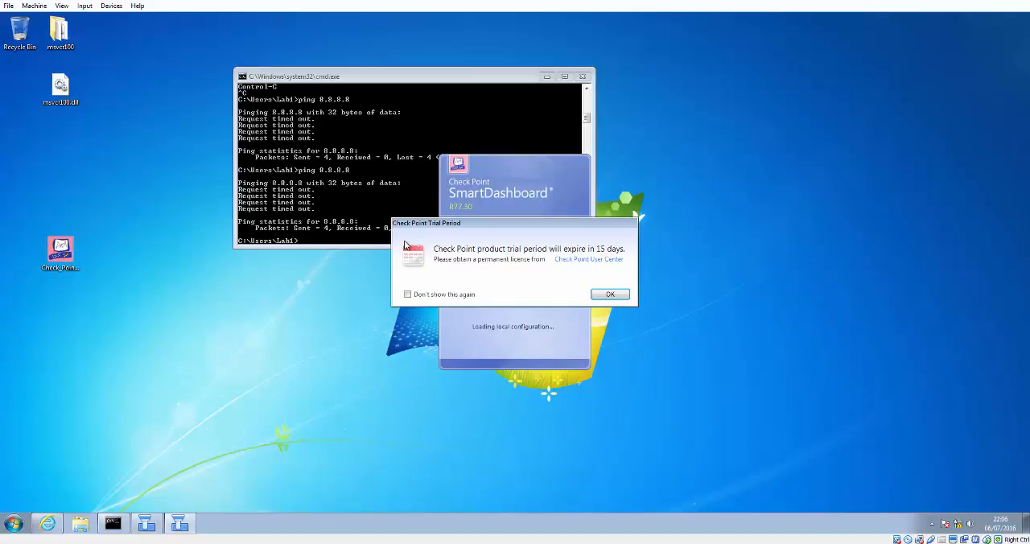
click(609, 294)
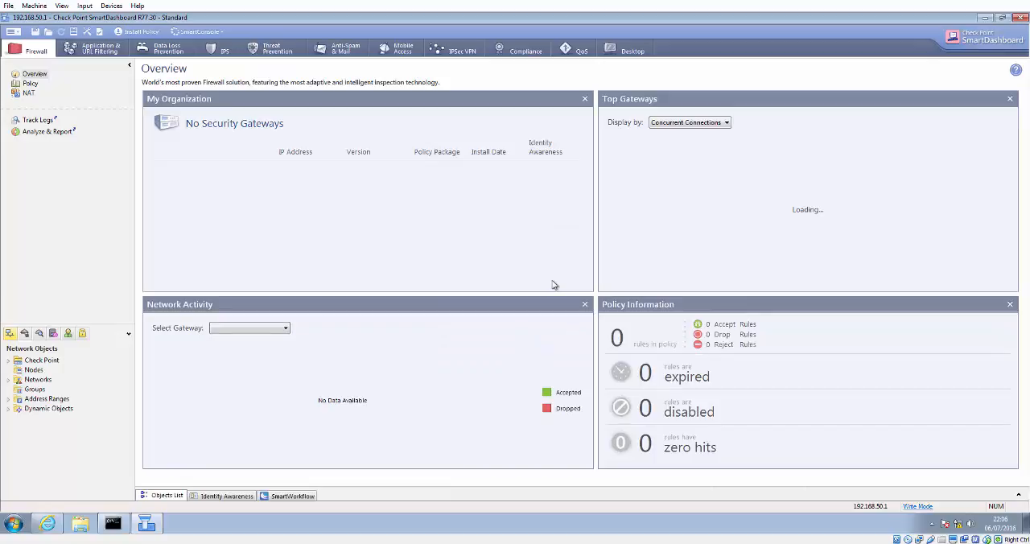
Step: Open the Firewall Policy rule base
click(25, 85)
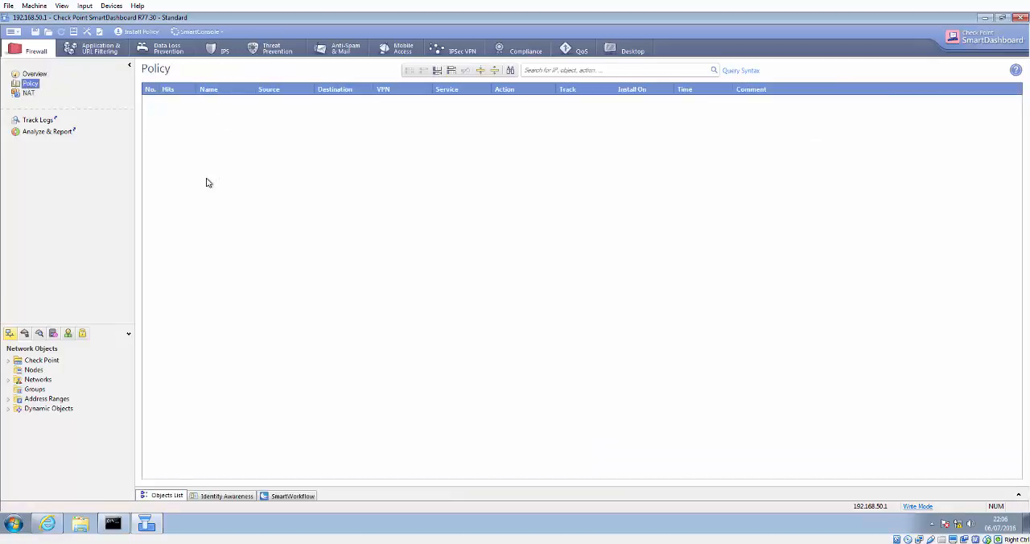
right_click(153, 98)
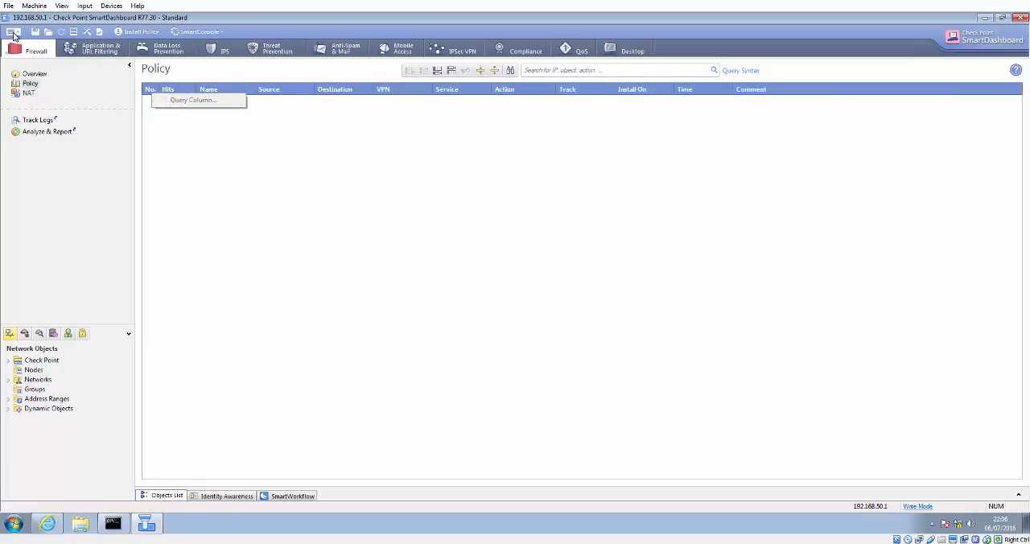
click(13, 35)
click(382, 154)
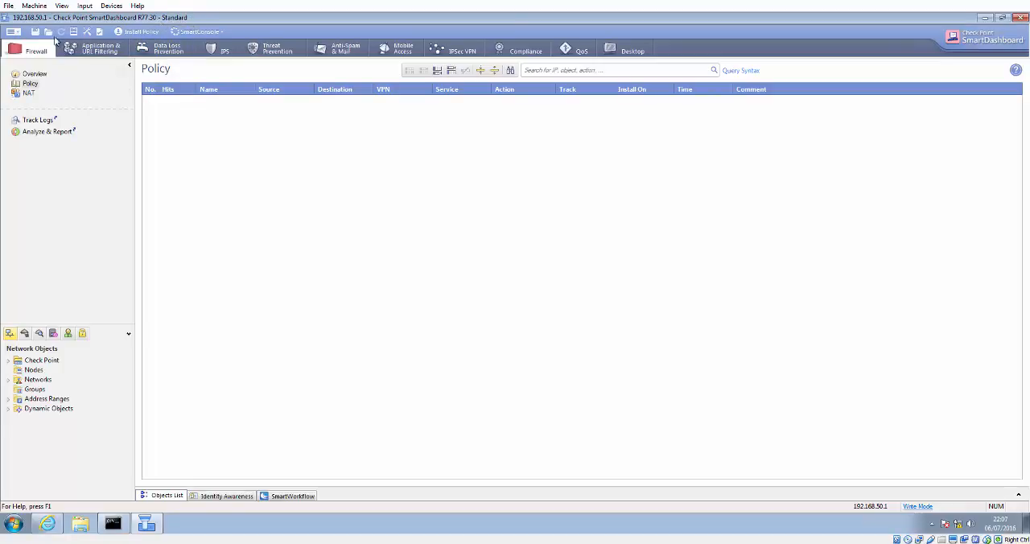
click(14, 34)
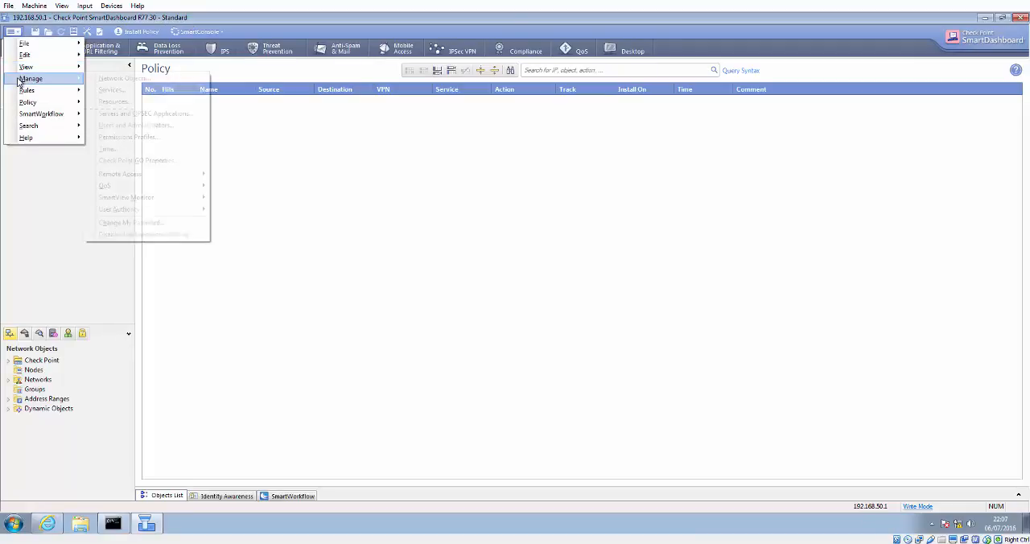
mouse_move(21, 102)
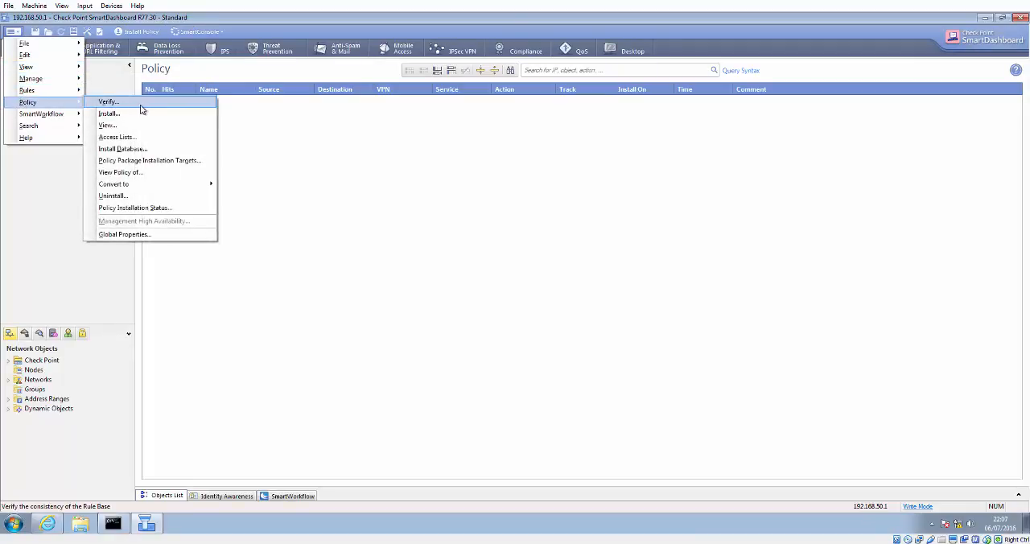
click(145, 166)
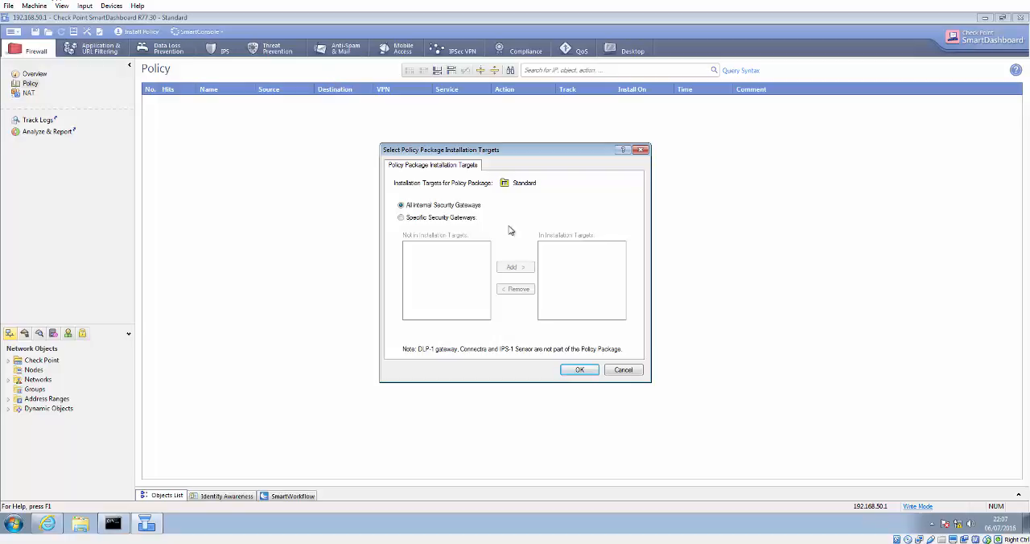
click(446, 219)
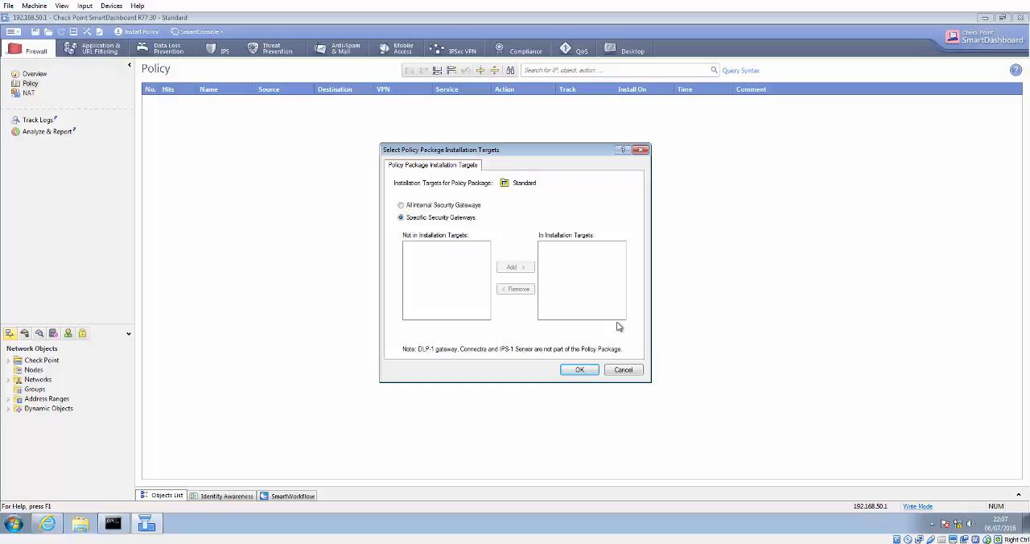
click(620, 371)
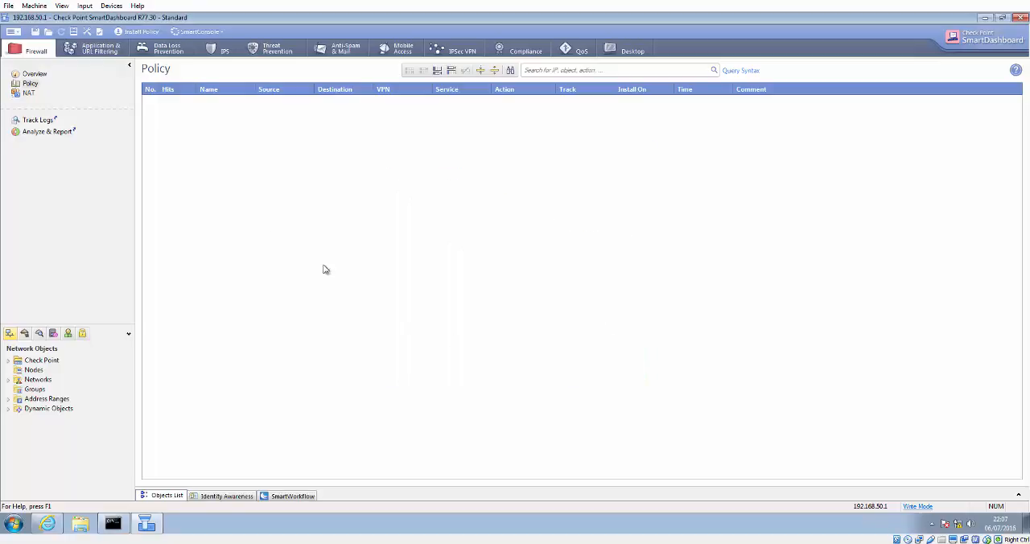
Step: Create a new Check Point Security Gateway in Classic Mode named CKP-GW with IPv4 address 192.168.50.254
click(8, 359)
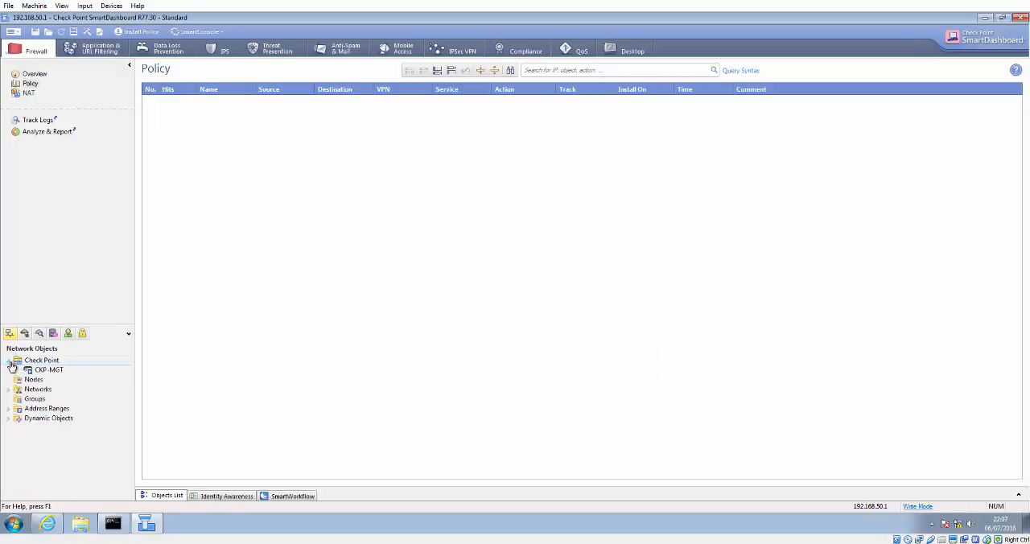
right_click(63, 363)
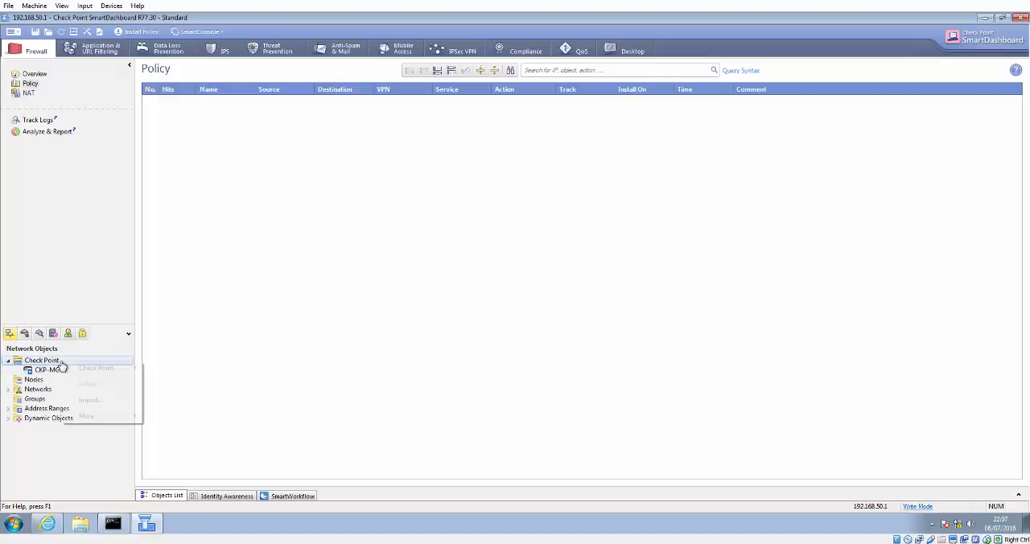
mouse_move(94, 368)
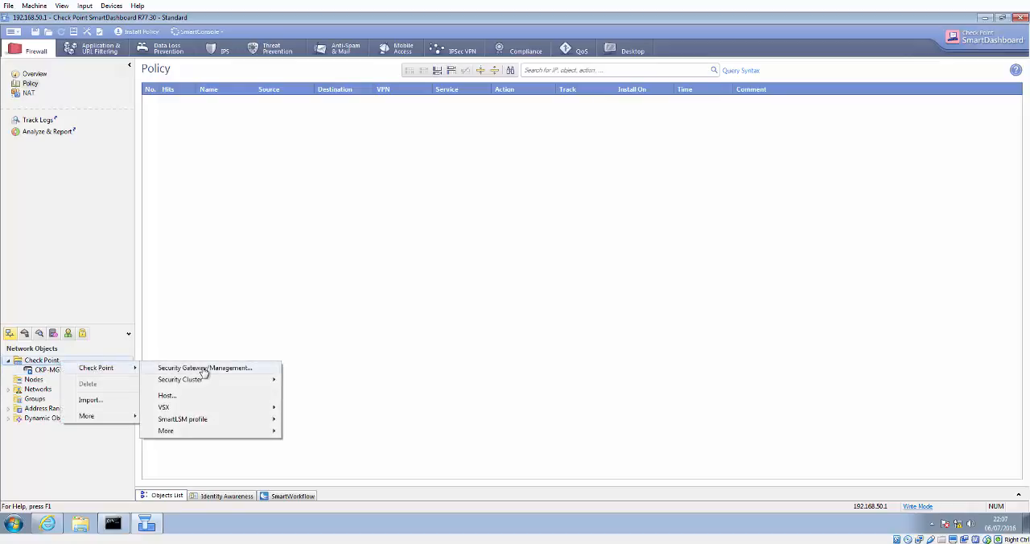
click(206, 367)
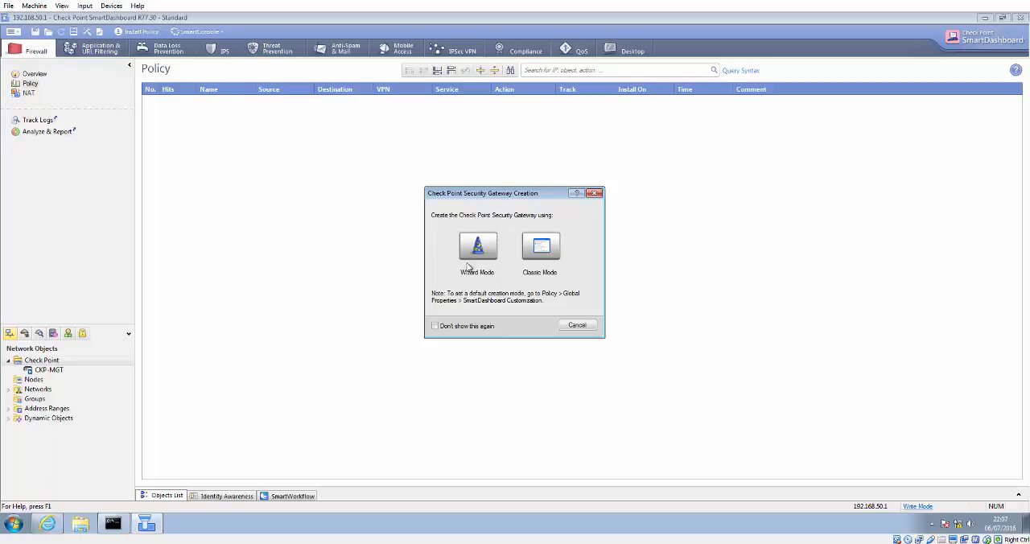
click(548, 248)
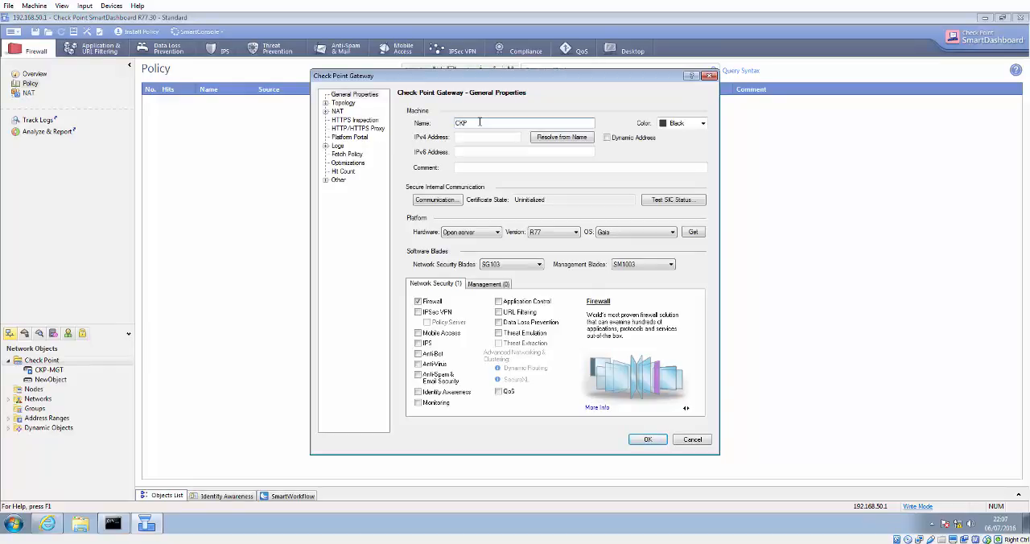
text(GW)
click(506, 136)
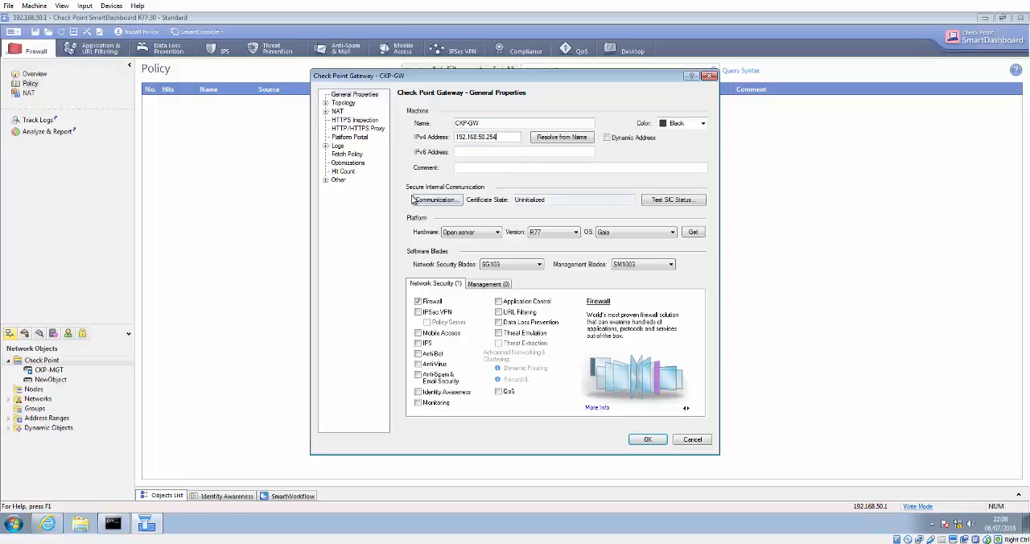
Step: Establish secure internal communication by entering and confirming the one-time password and initializing trust
click(427, 204)
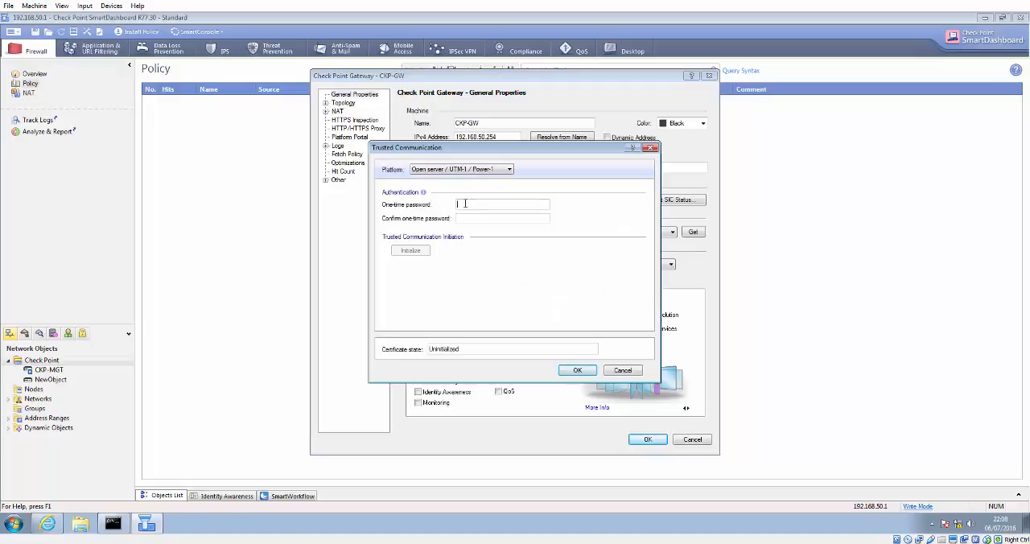
text(vpn1)
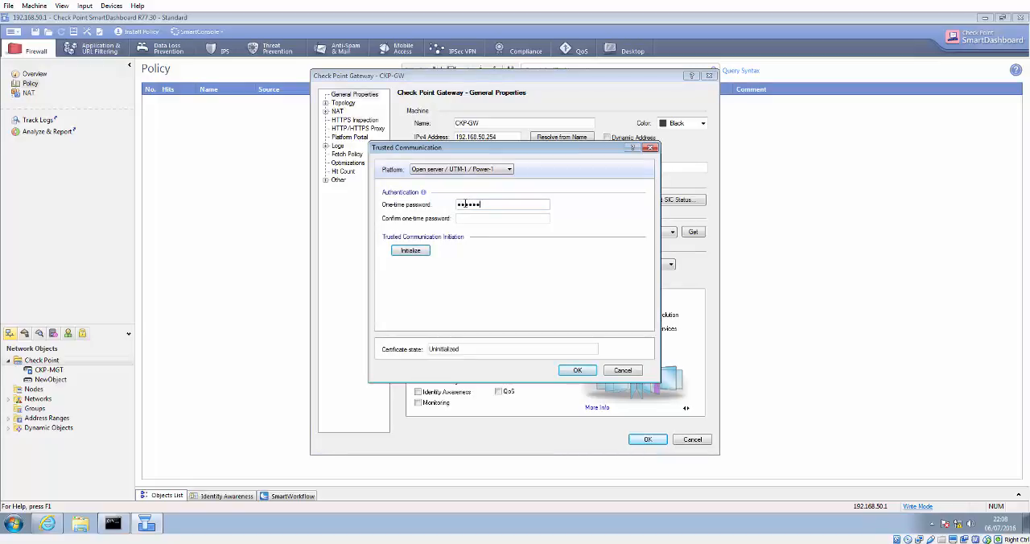
key(Tab)
text(•••••)
click(425, 252)
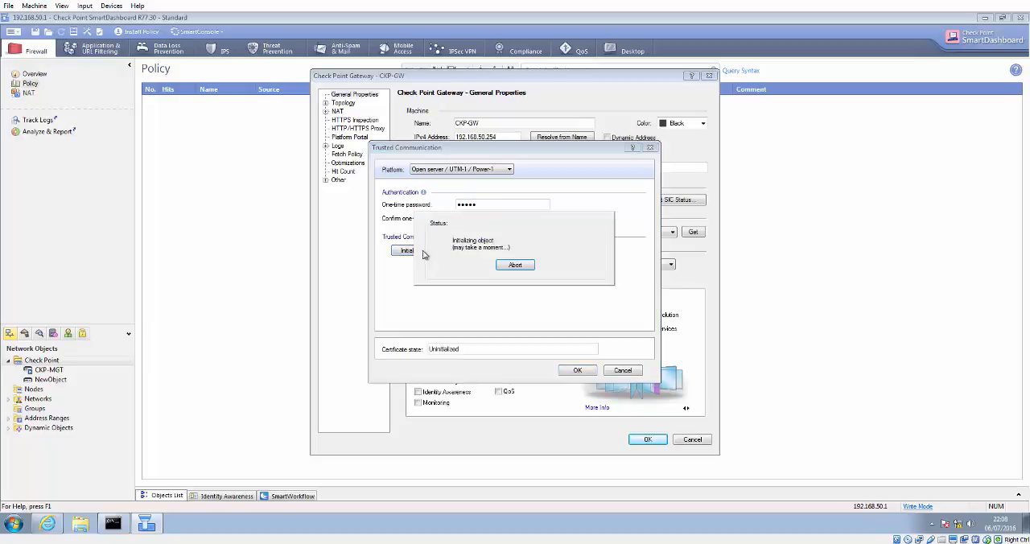
click(508, 271)
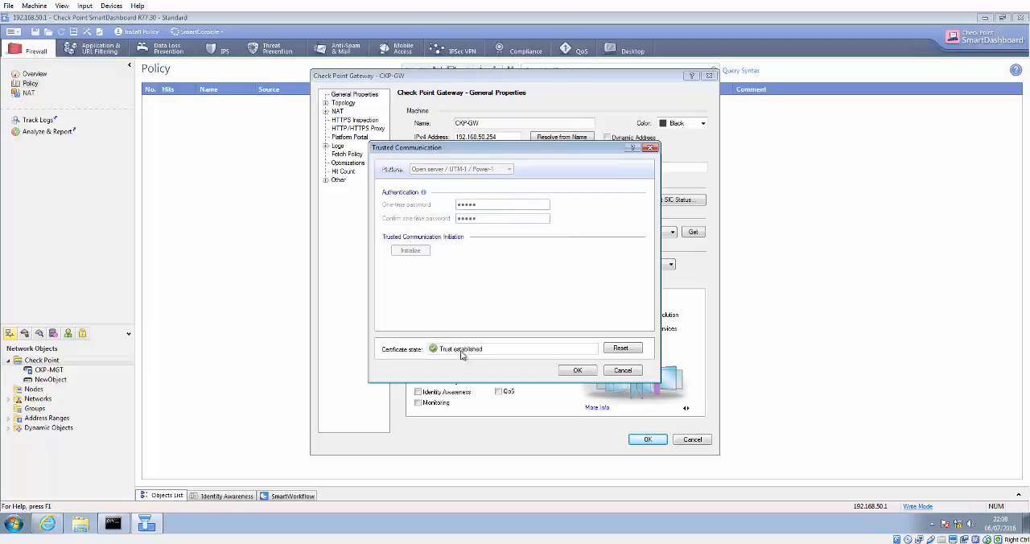
click(578, 372)
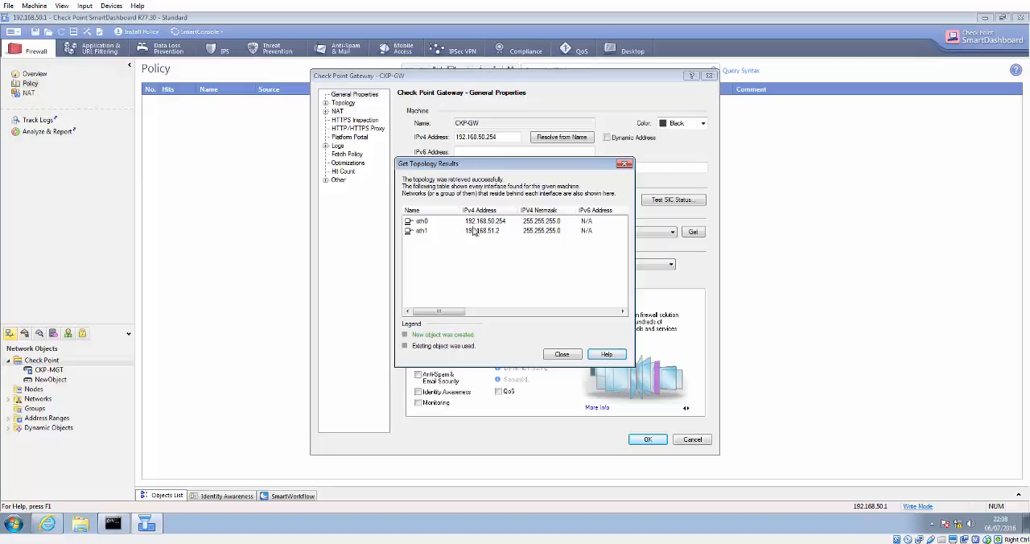
Step: Close the retrieved topology results and open the gateway's Topology page
click(571, 359)
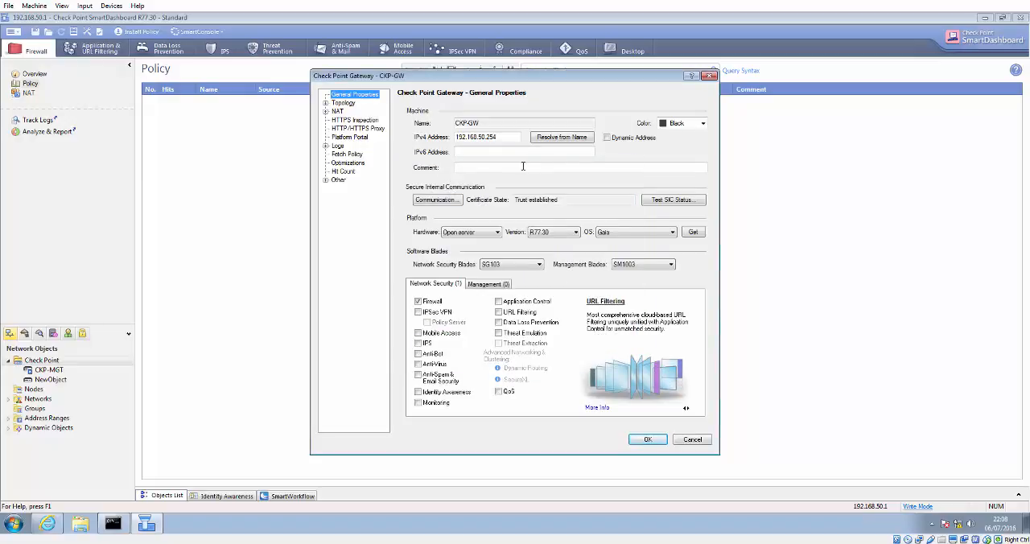
click(327, 103)
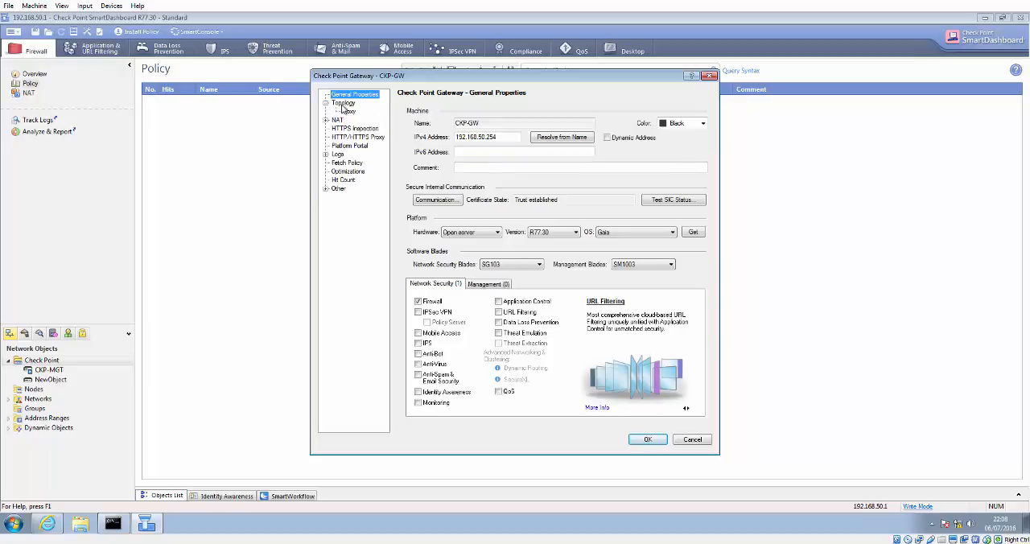
click(344, 104)
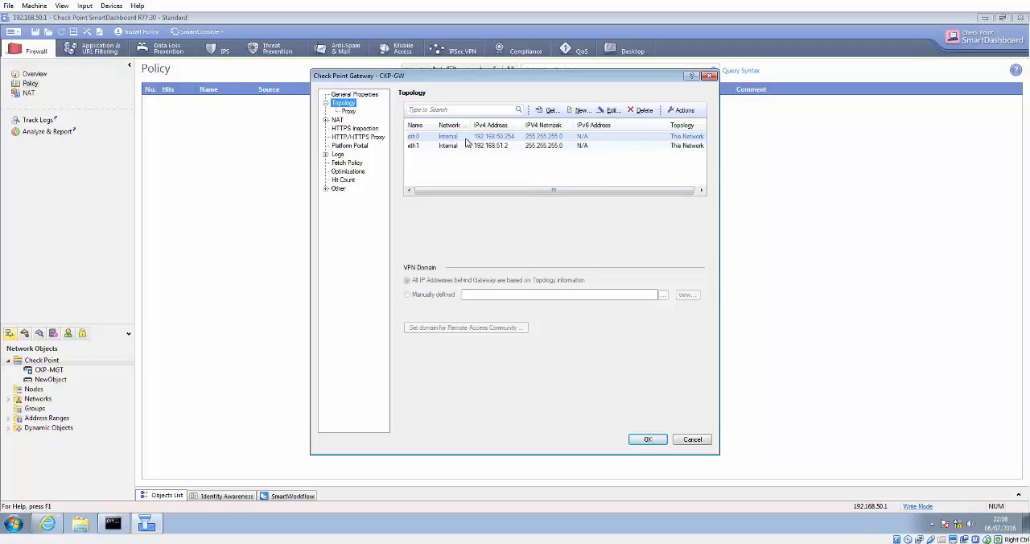
Step: Set interface eth1's topology to External and save the gateway's properties
click(447, 148)
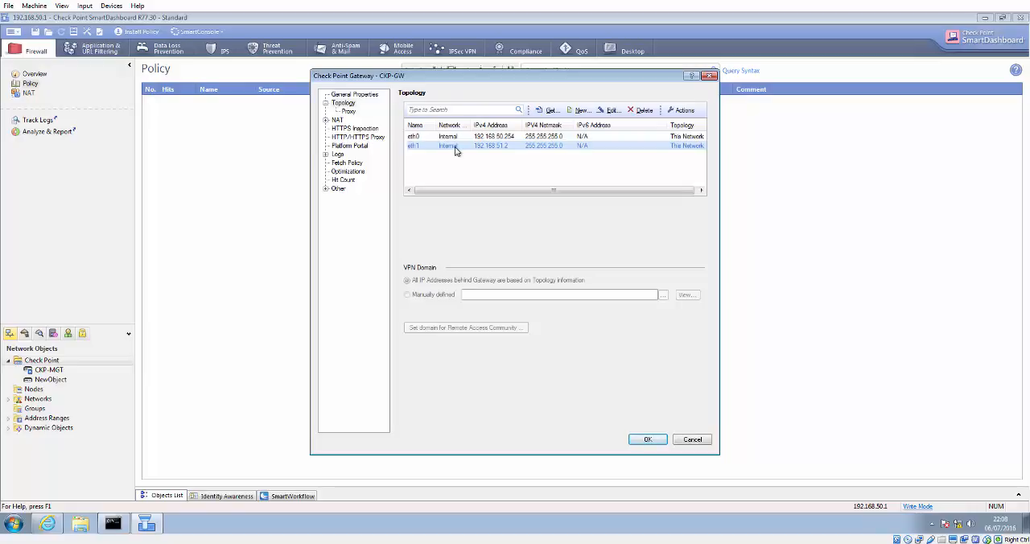
double_click(458, 148)
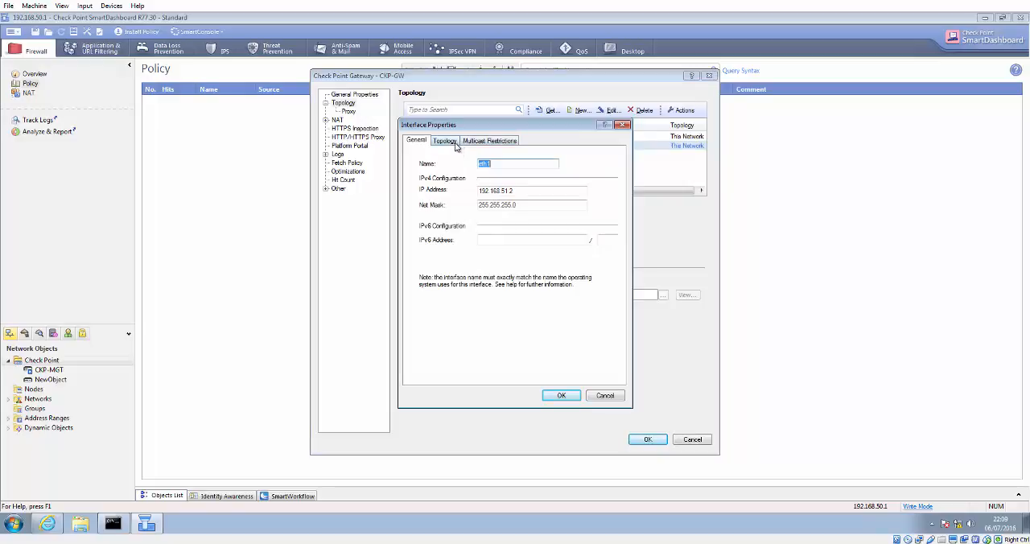
click(445, 141)
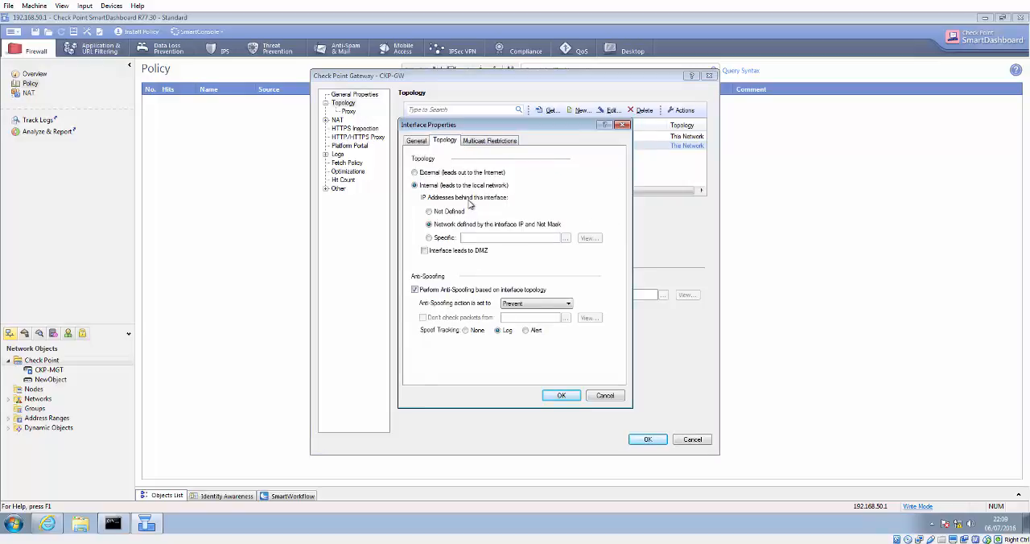
click(414, 172)
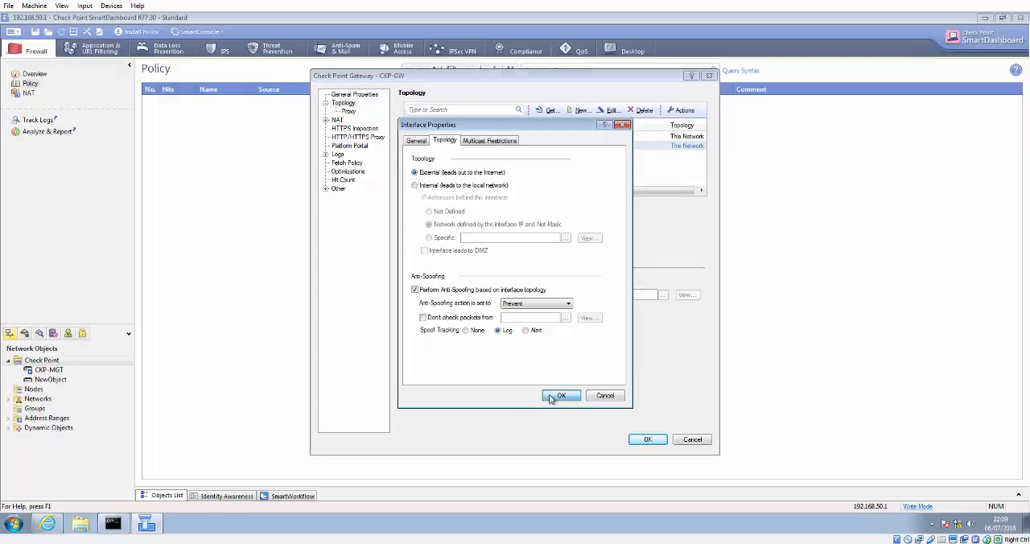
click(551, 396)
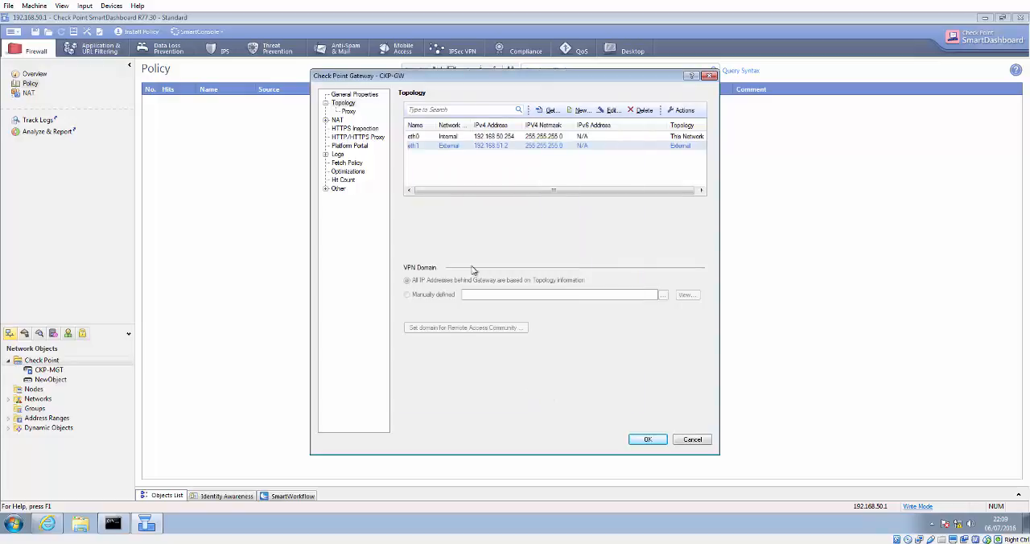
click(649, 441)
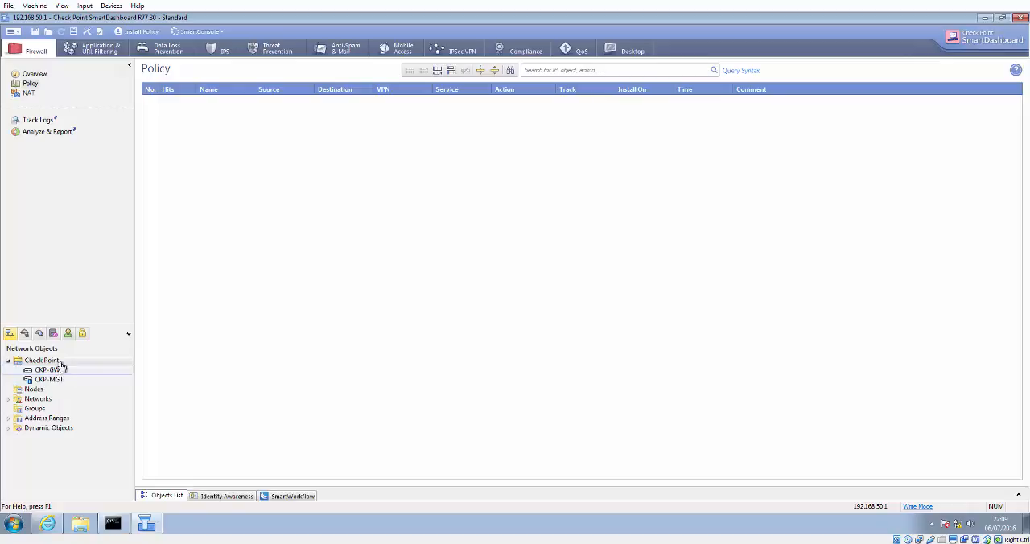
Step: Set the Standard policy package's installation targets to the specific security gateway CKP-GW
click(13, 32)
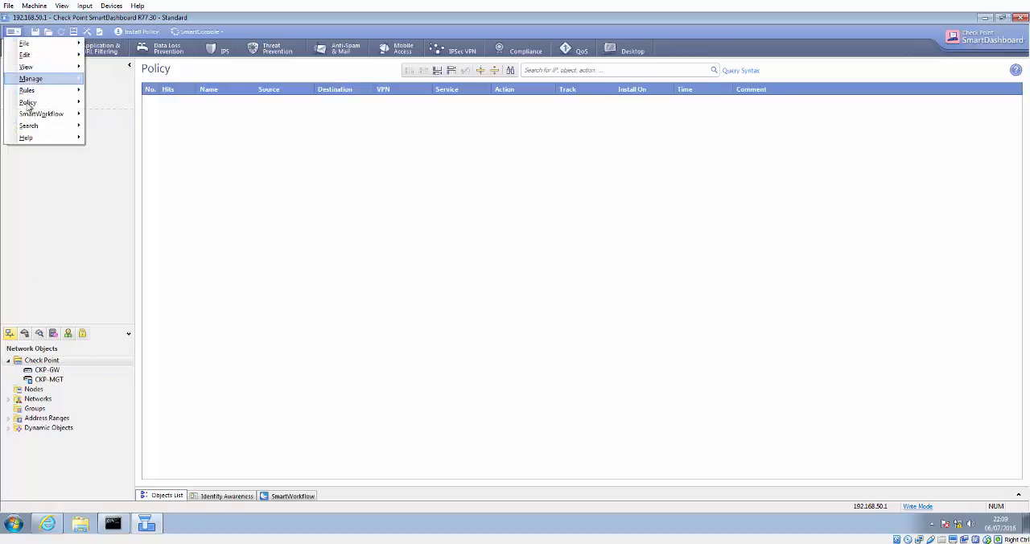
mouse_move(30, 103)
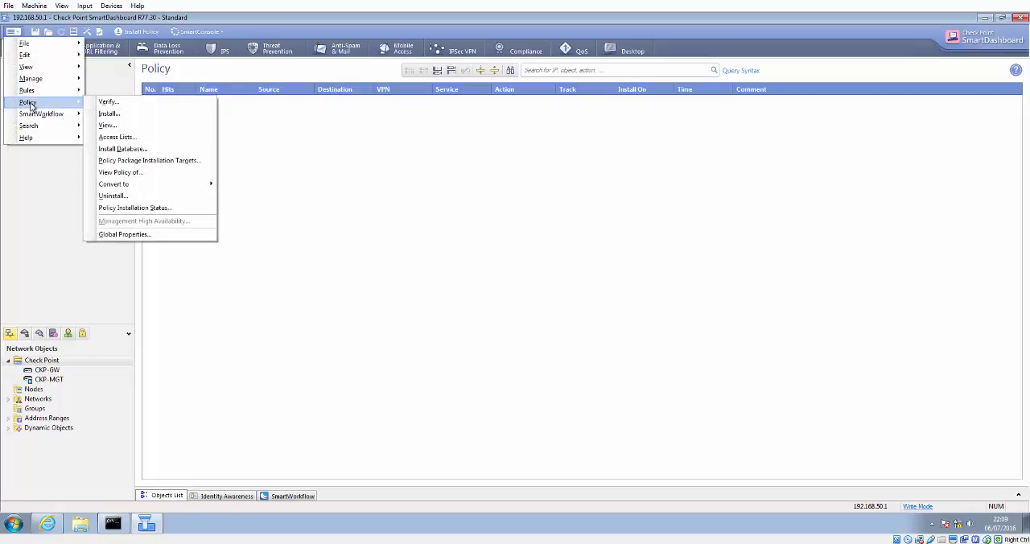
click(159, 160)
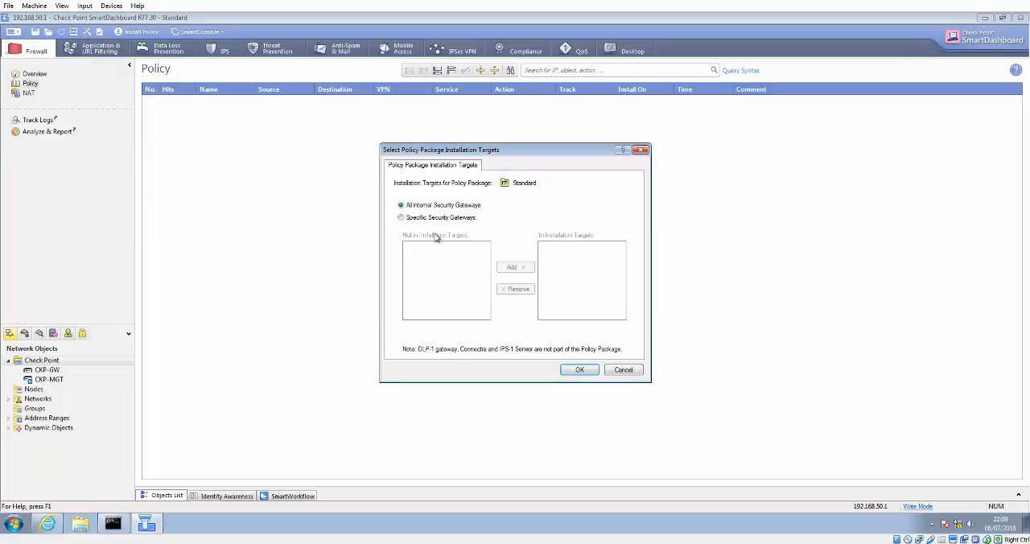
click(401, 217)
click(433, 247)
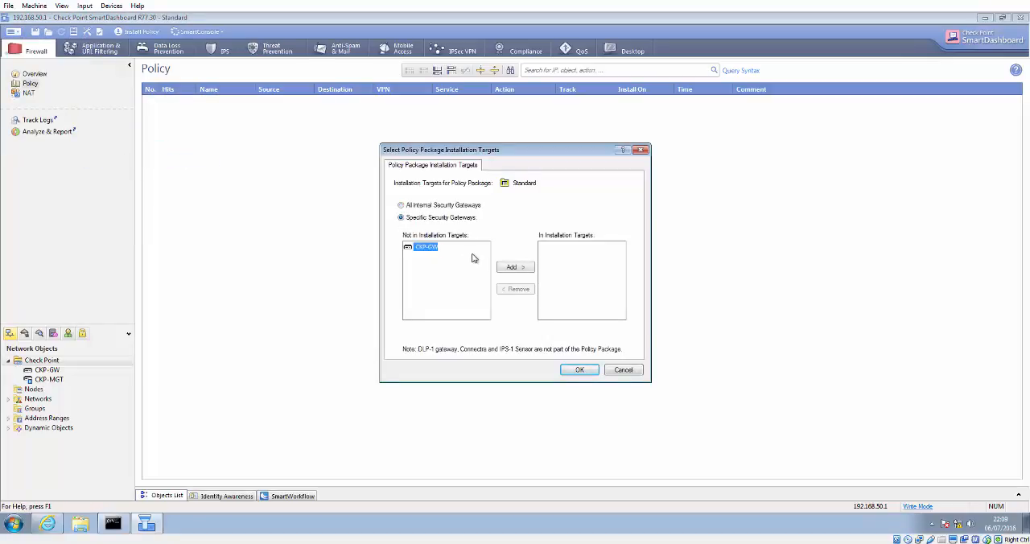
click(502, 266)
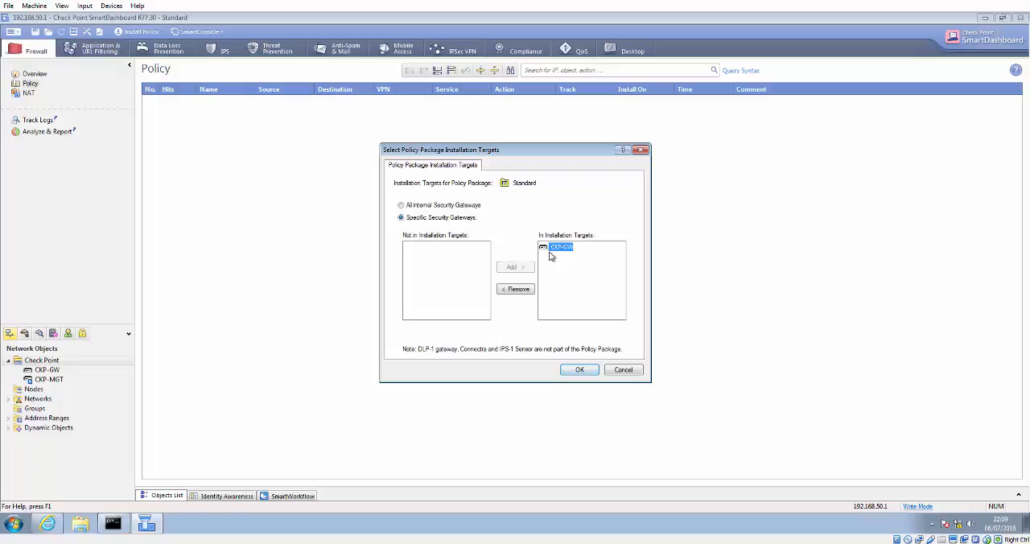
click(579, 369)
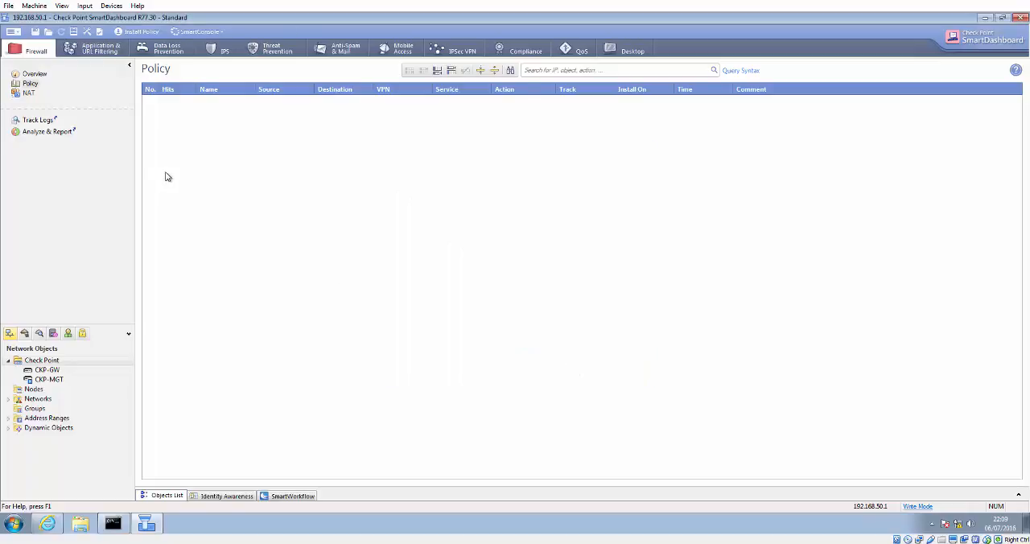
Step: Add a new rule at the top of the rule base and name it Management
click(13, 31)
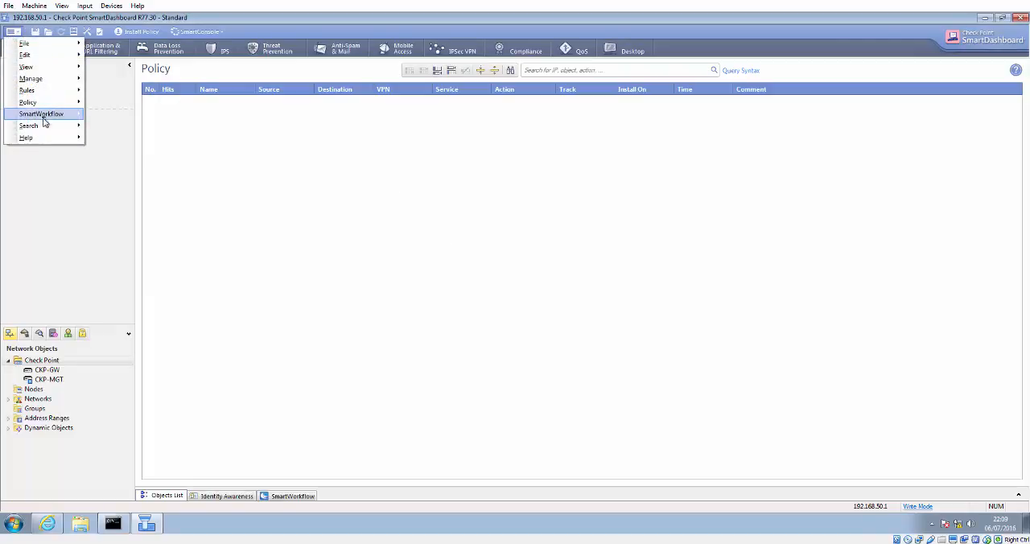
mouse_move(51, 94)
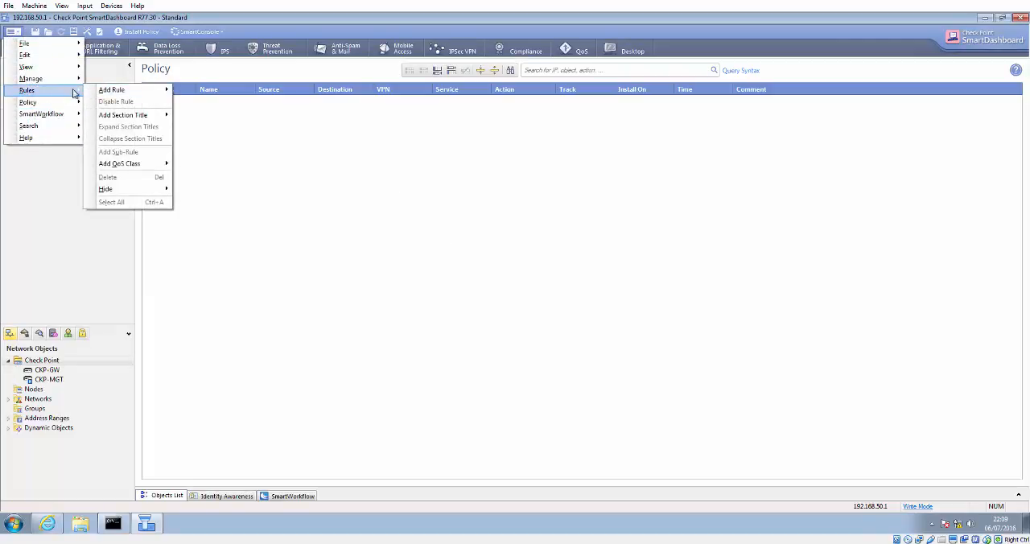
mouse_move(117, 90)
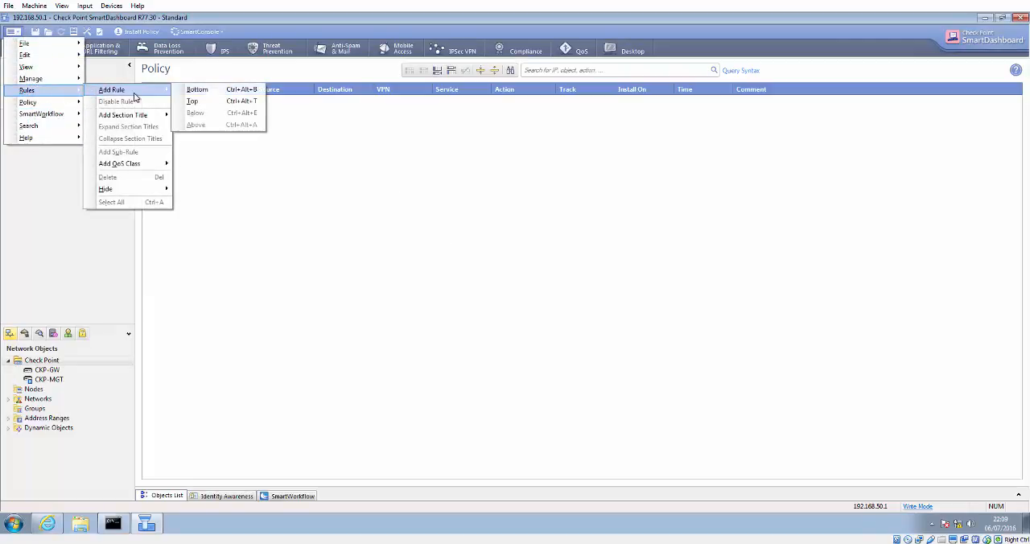
click(239, 102)
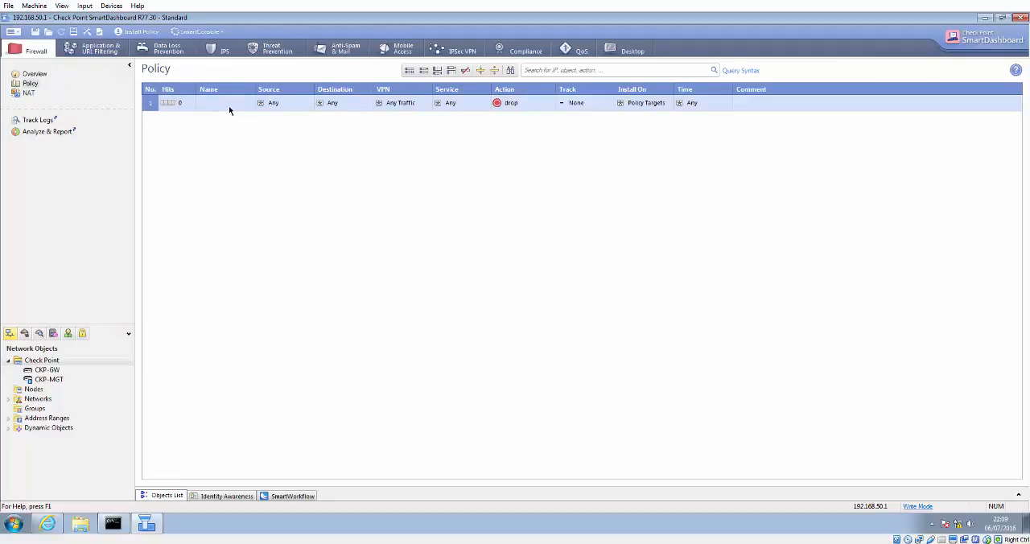
double_click(227, 108)
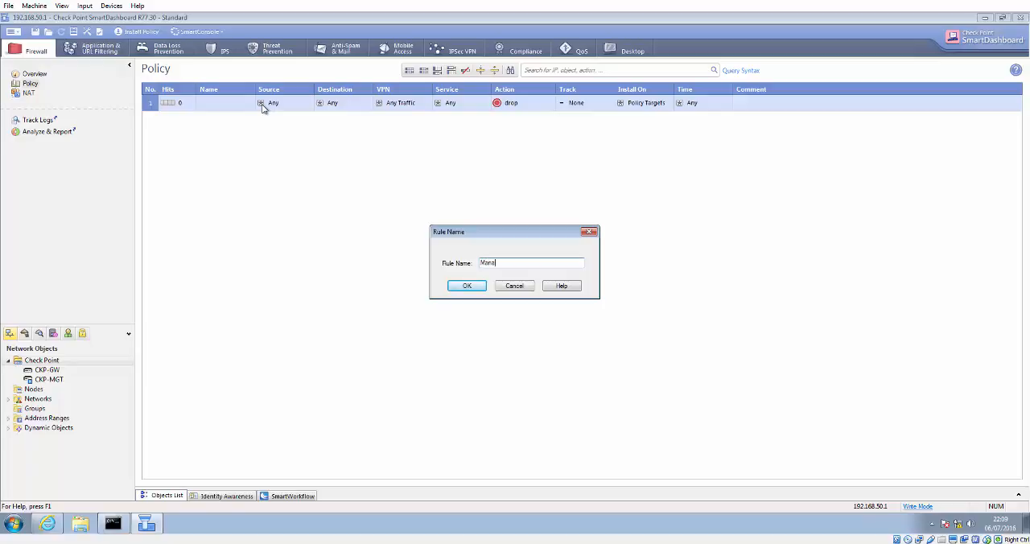
key(Return)
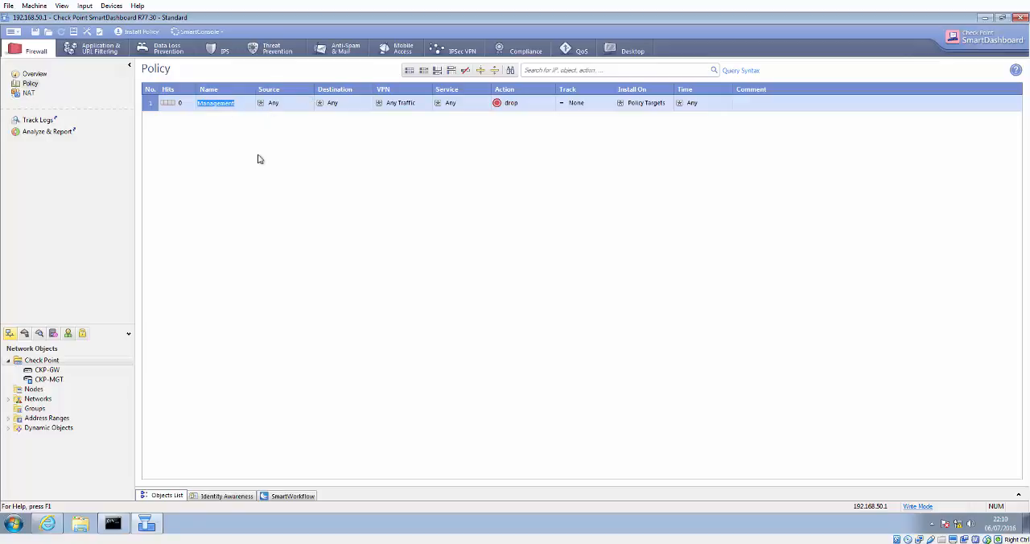
Step: Create a network object named Internal with network address 192.168.50.0 and net mask 255.255.255.0
right_click(20, 392)
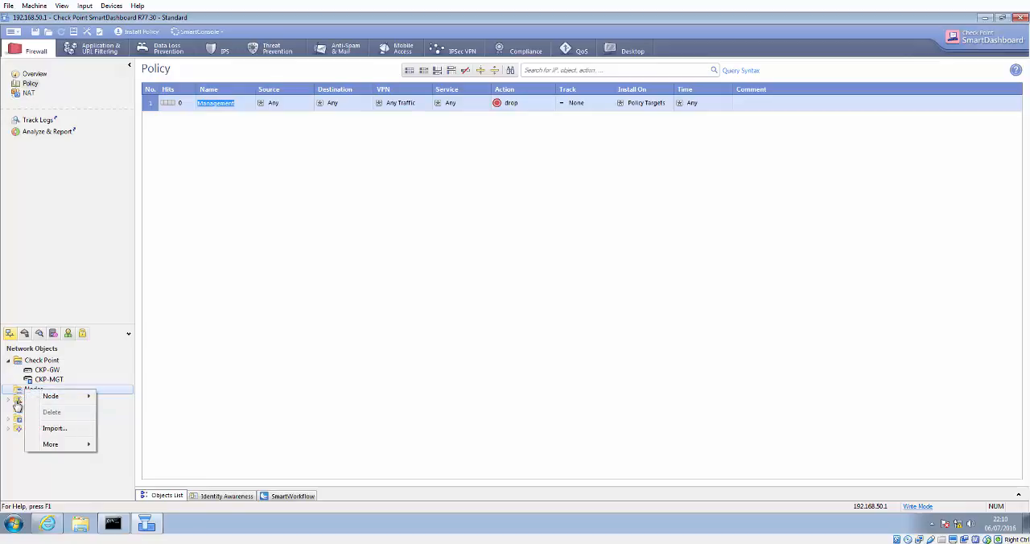
right_click(19, 399)
click(36, 408)
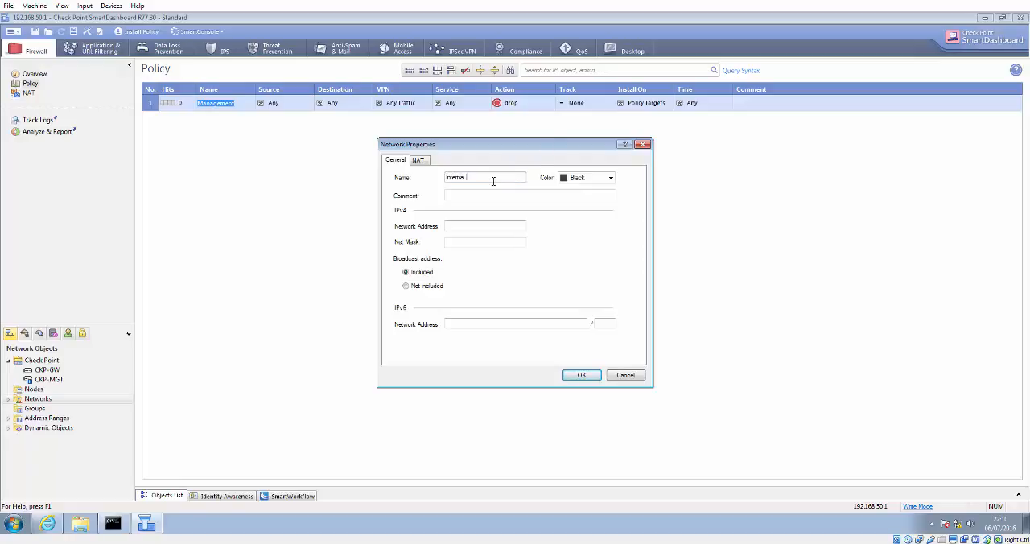
click(465, 229)
key(Tab)
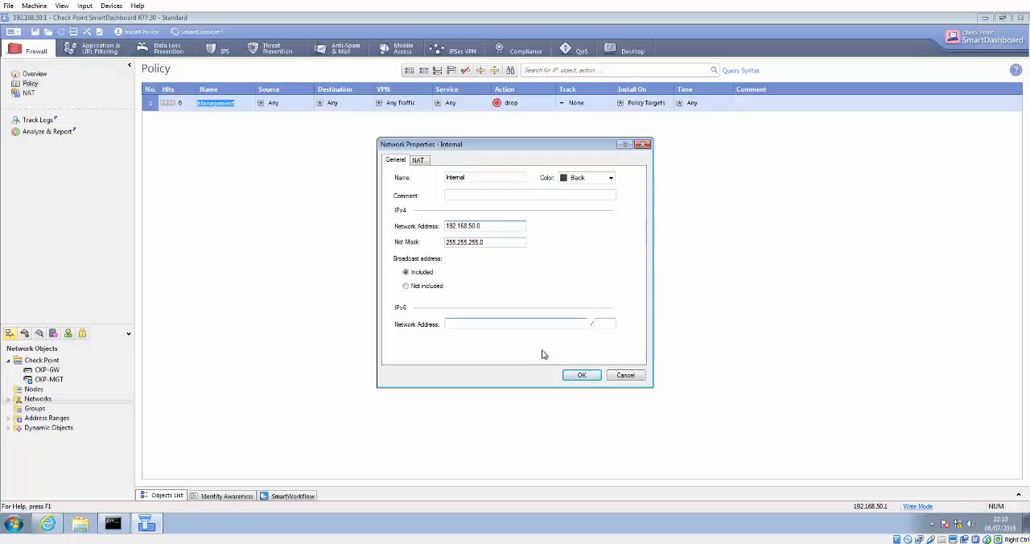
click(573, 375)
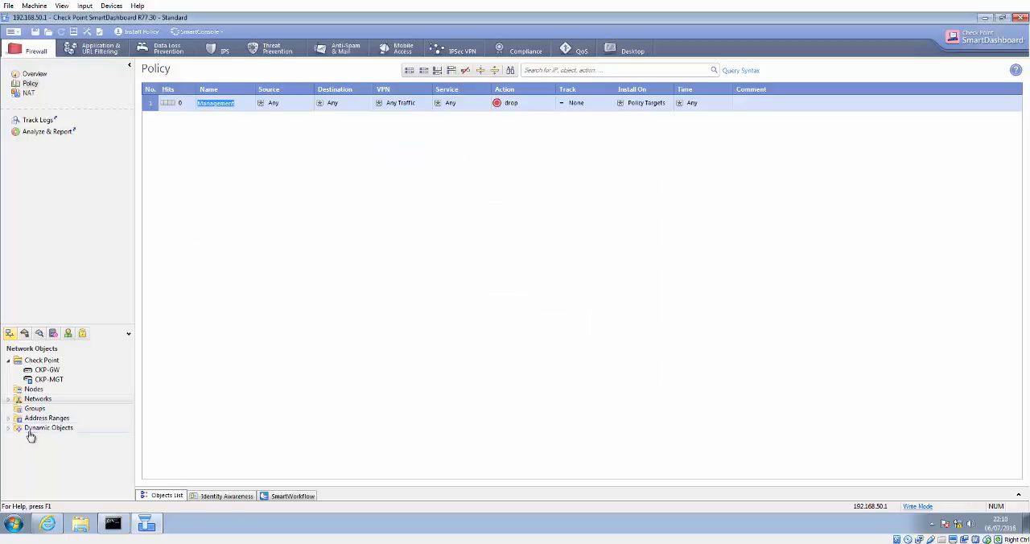
Step: Set the Management rule's source to the Internal network and its destination to CKP-MGT
click(8, 398)
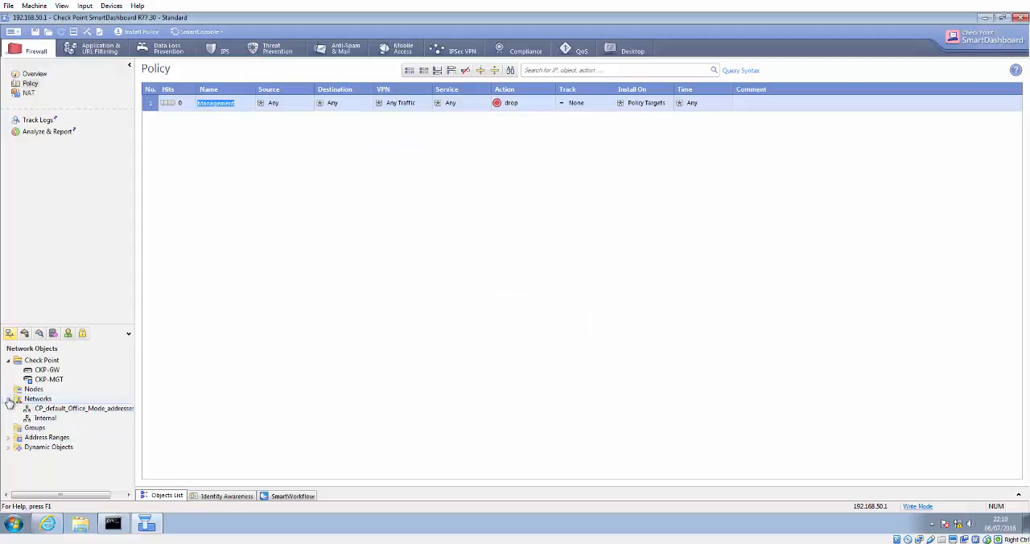
click(54, 419)
drag(55, 418, 280, 112)
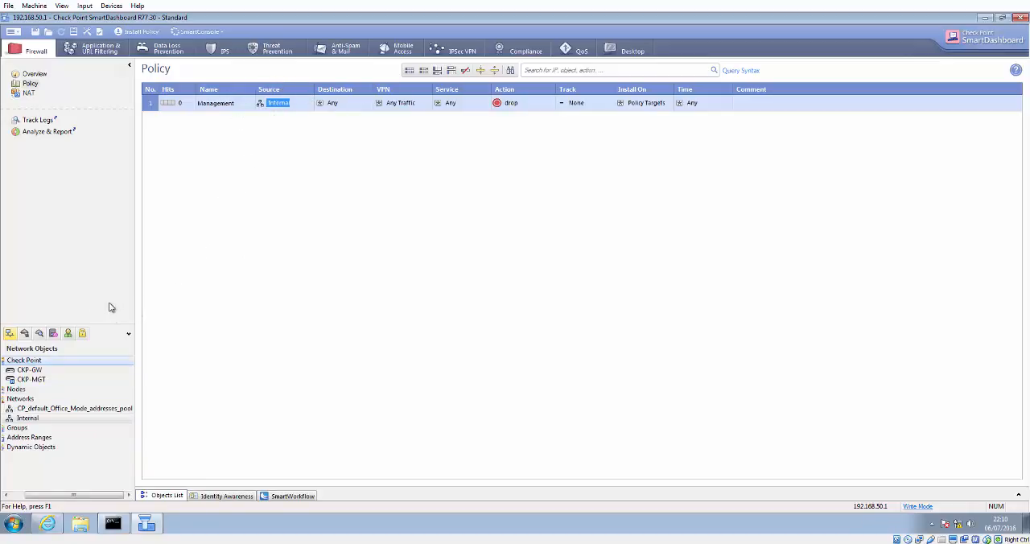
drag(31, 383, 342, 106)
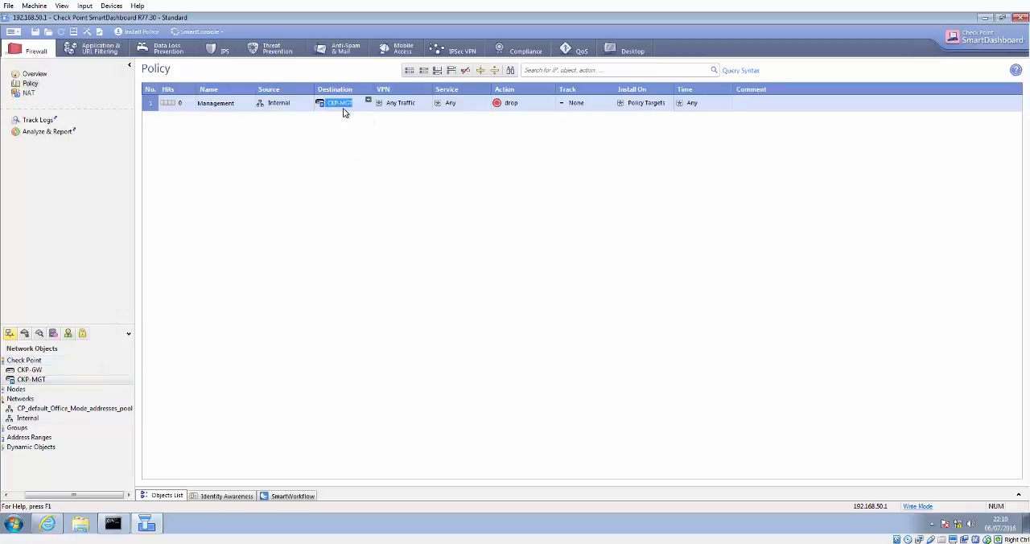
Step: Set the Management rule's action to accept and add the https service
right_click(510, 104)
click(524, 126)
click(486, 100)
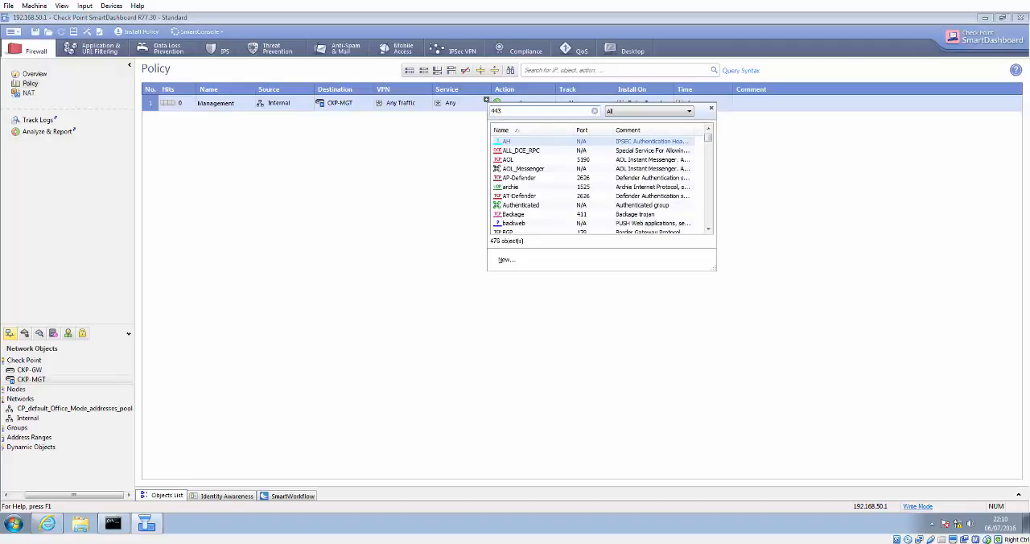
click(539, 143)
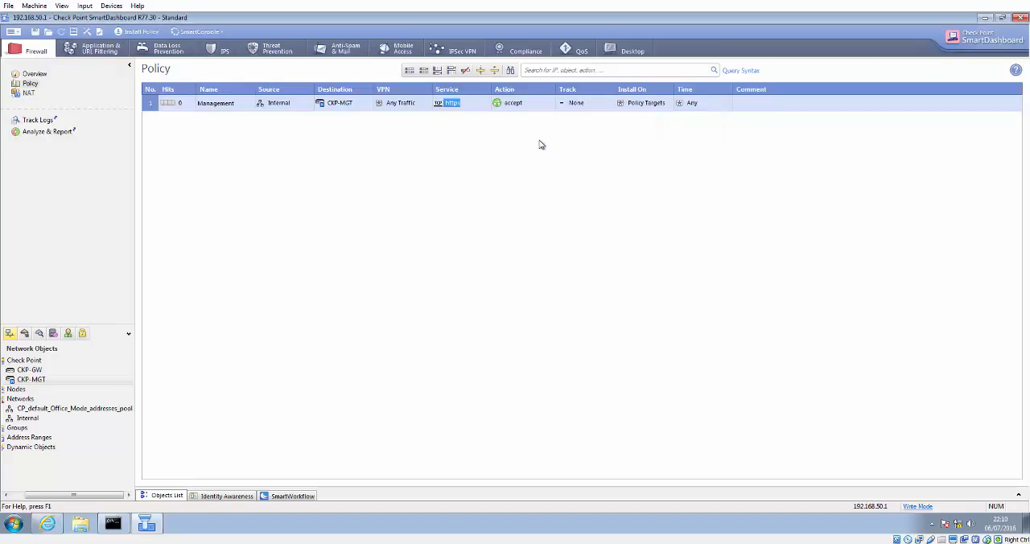
Step: Add the CPMI, ssh and ssh_version_2 services to the Management rule
click(487, 103)
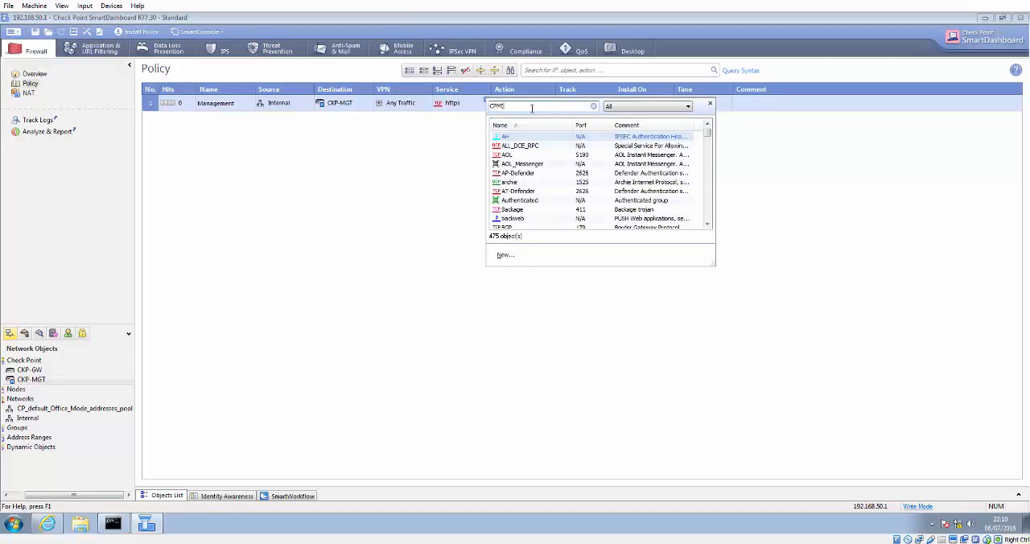
text(CPMI)
click(564, 137)
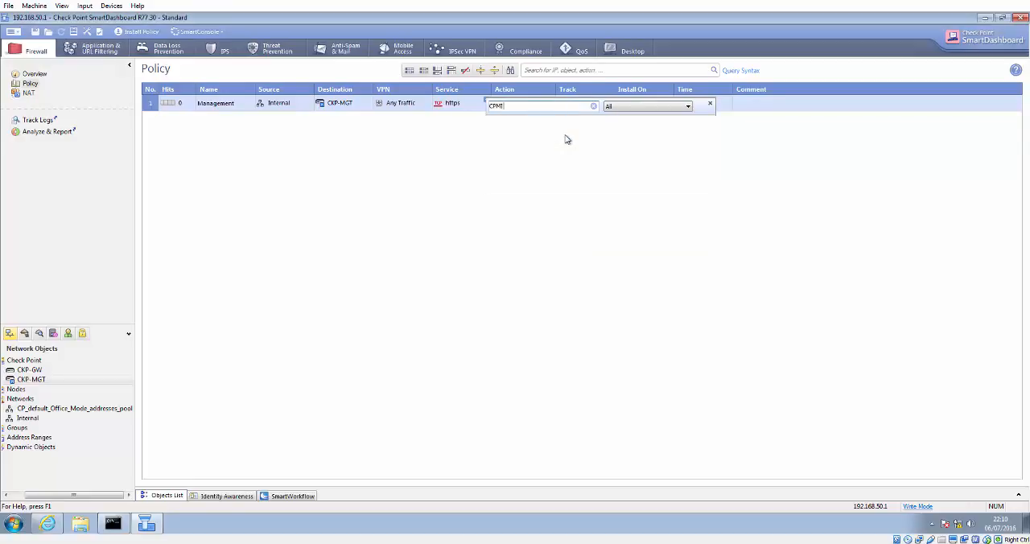
click(487, 101)
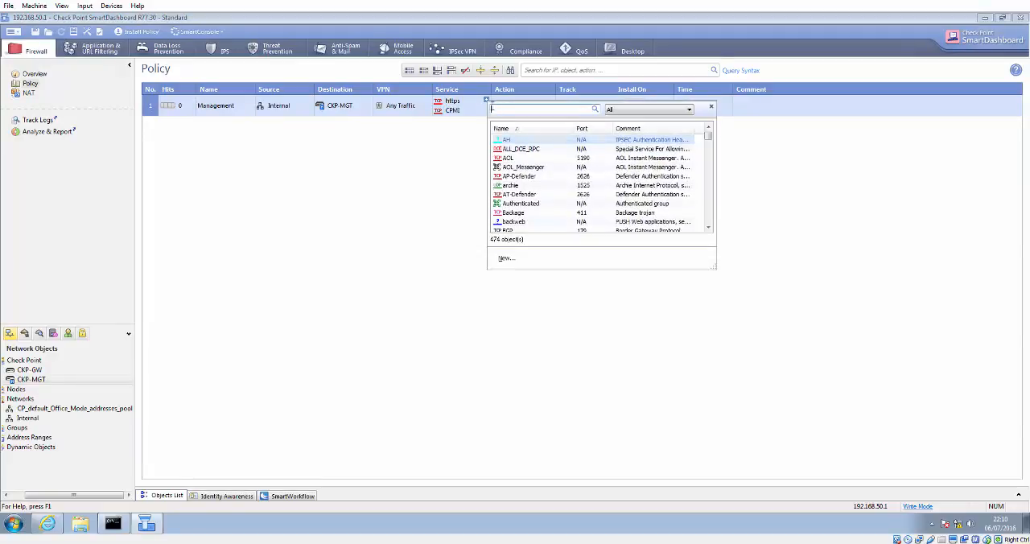
text(ssh)
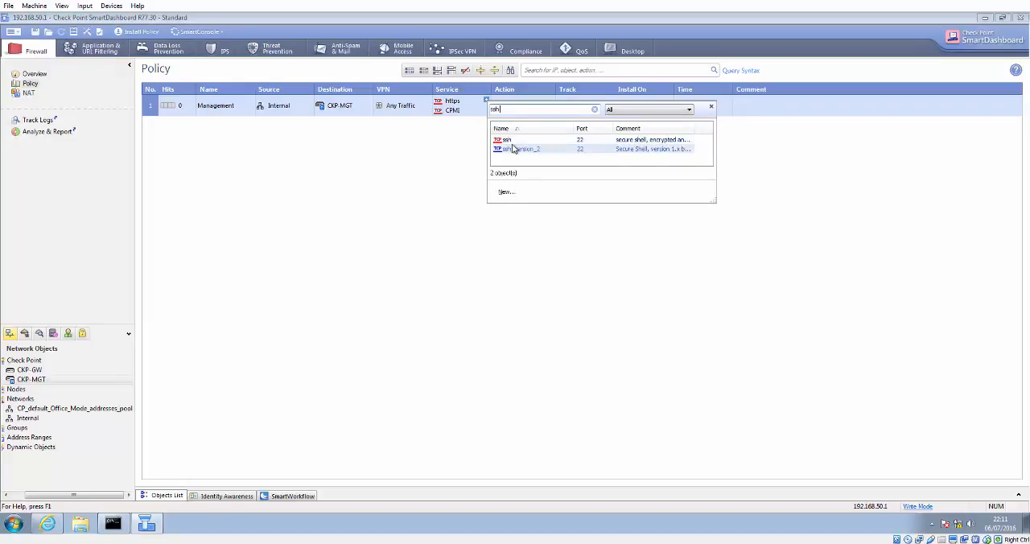
click(508, 140)
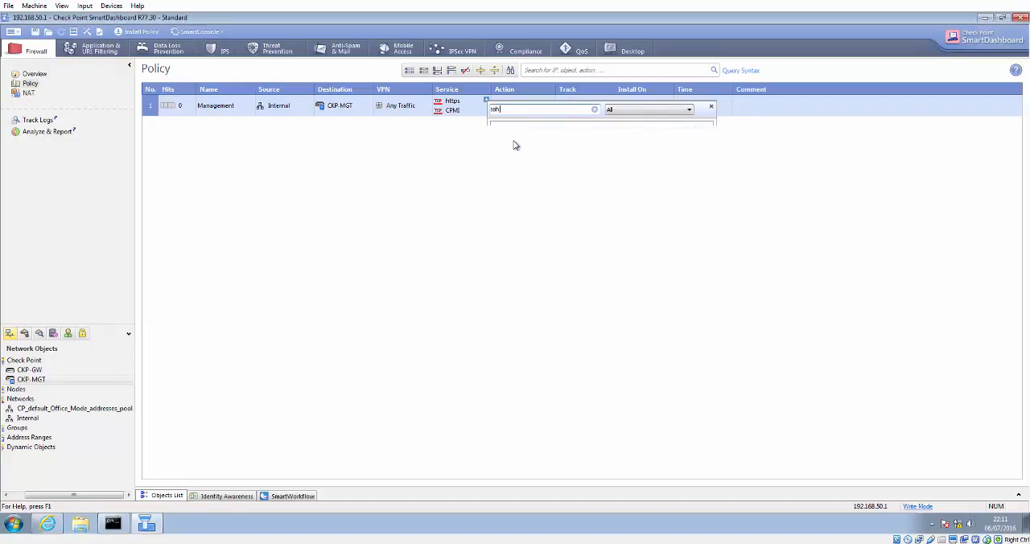
click(486, 100)
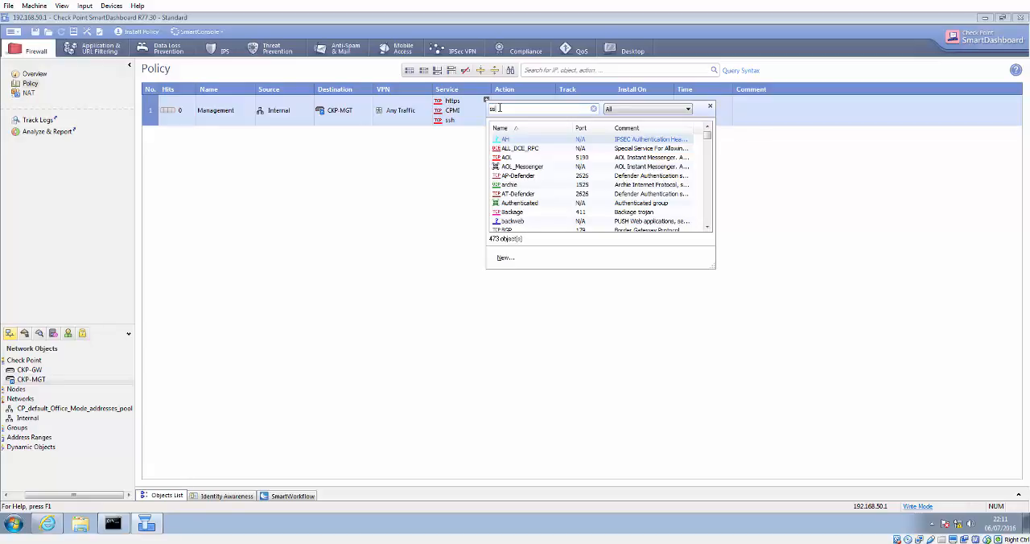
key(BackSpace)
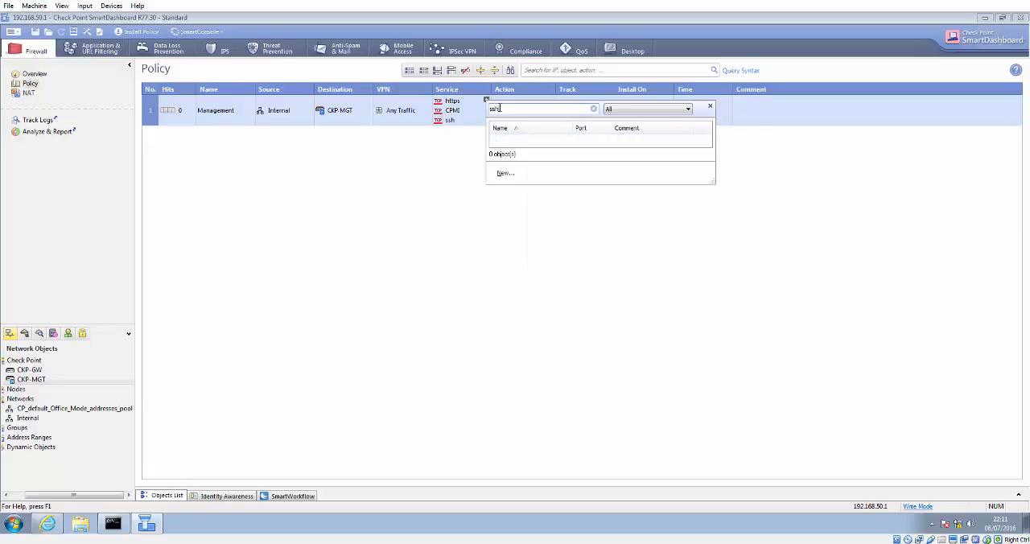
click(529, 141)
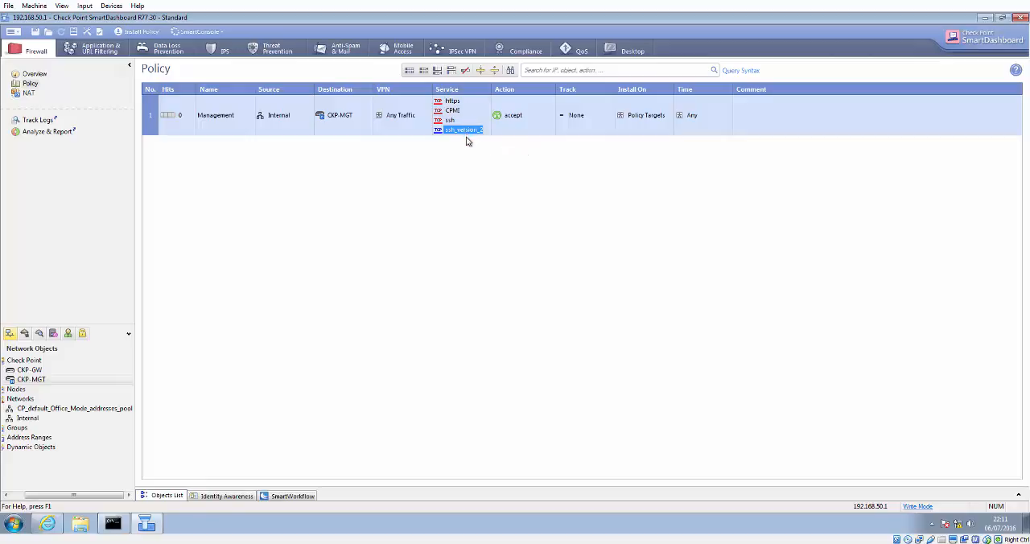
Step: Set the Management rule's track to Log
right_click(573, 120)
click(591, 138)
mouse_move(167, 127)
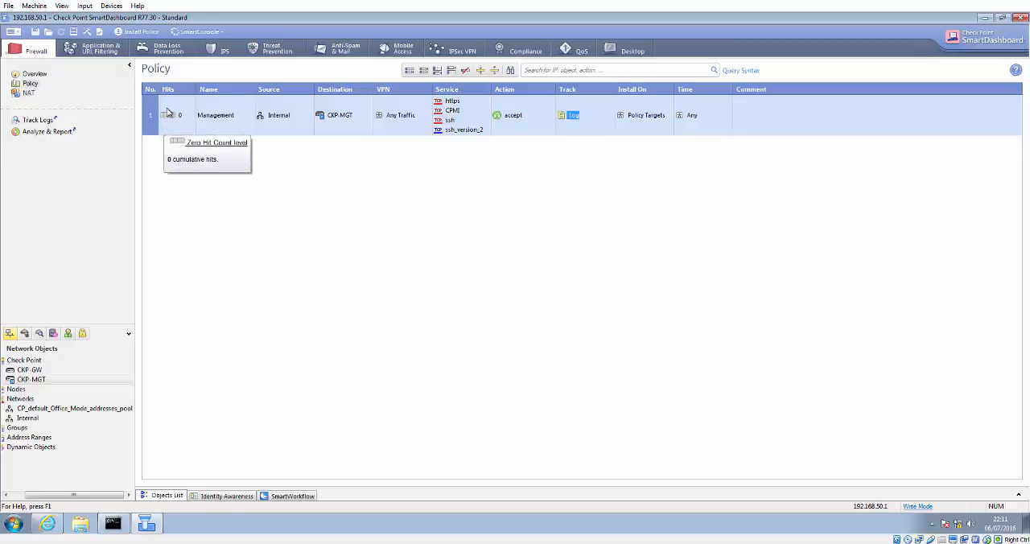
Step: Add a new rule below Management with destination CKP-MGT and track set to Log
right_click(152, 123)
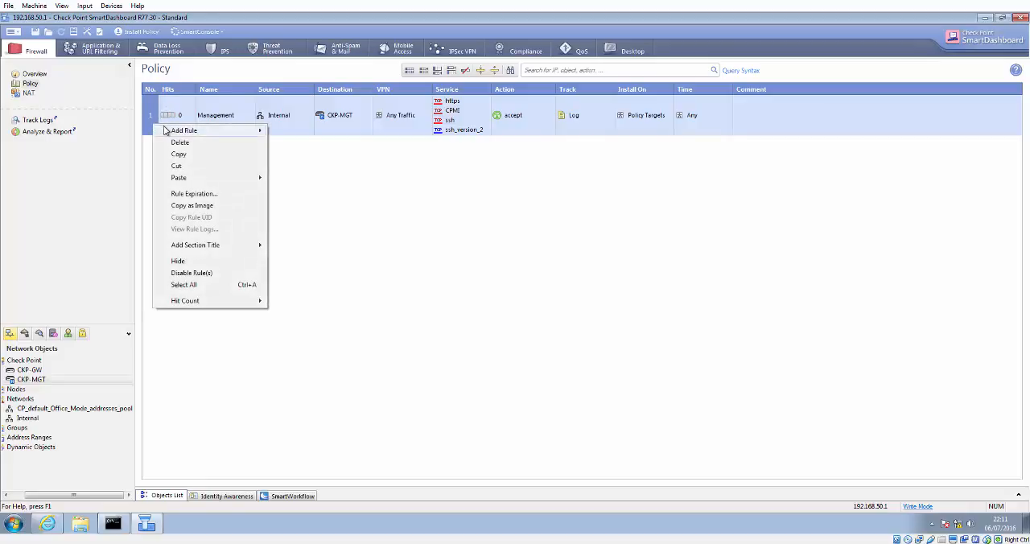
mouse_move(248, 129)
click(278, 144)
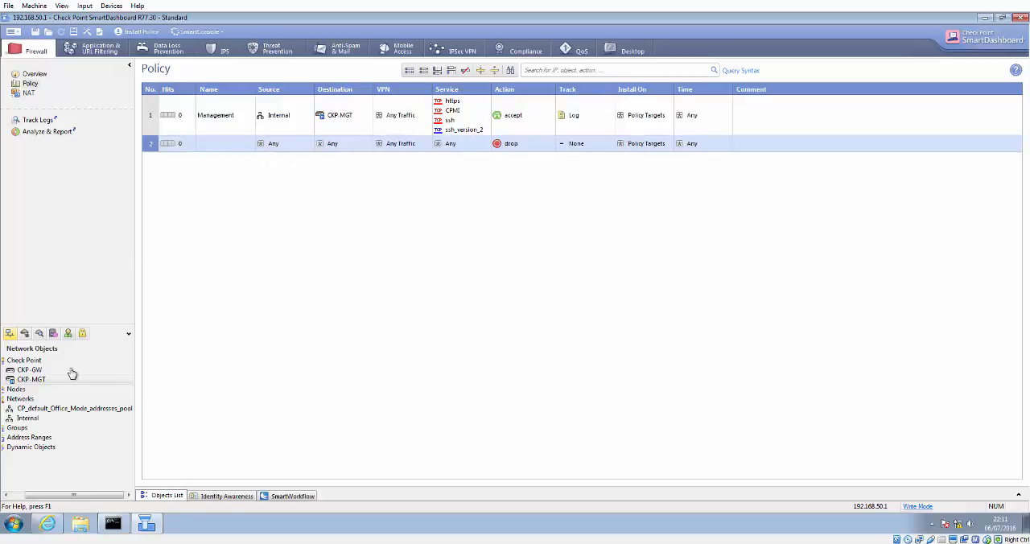
drag(64, 381, 319, 154)
right_click(573, 145)
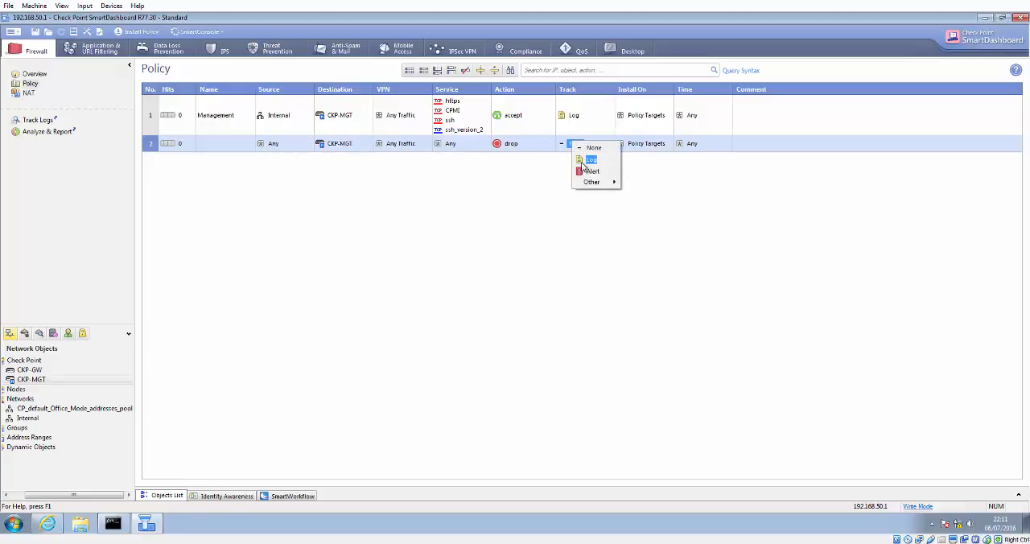
click(581, 161)
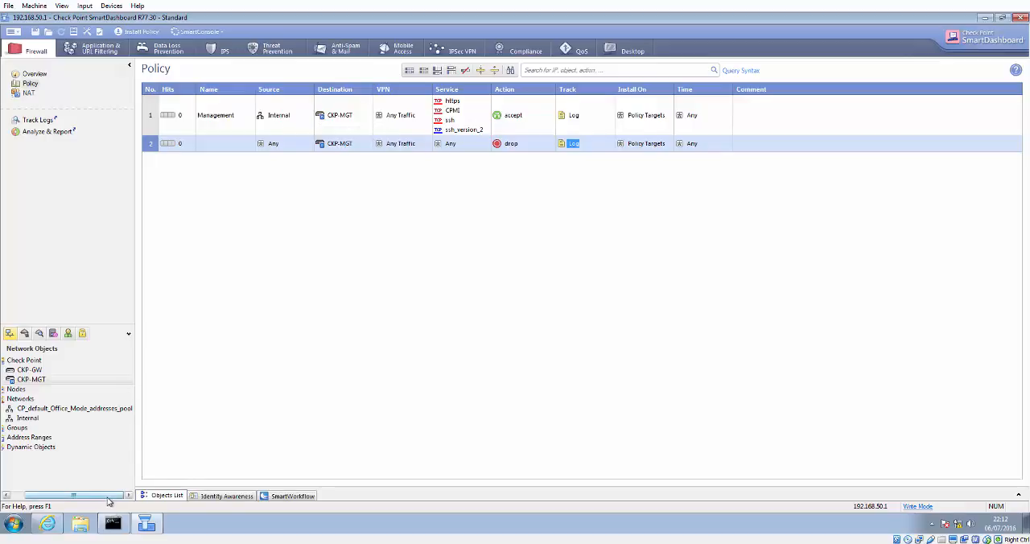
drag(100, 499, 87, 500)
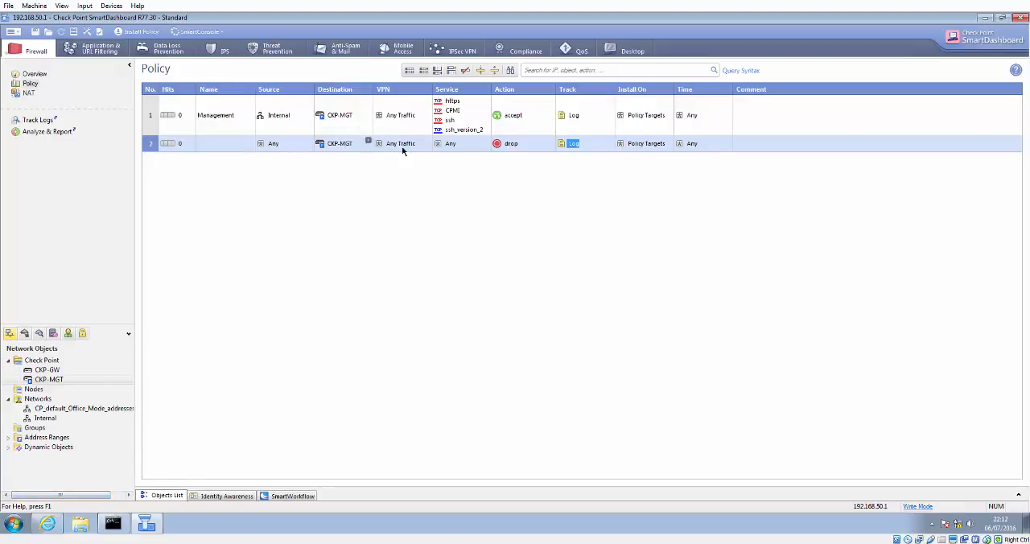
Step: Name the second rule Management Drop
double_click(214, 148)
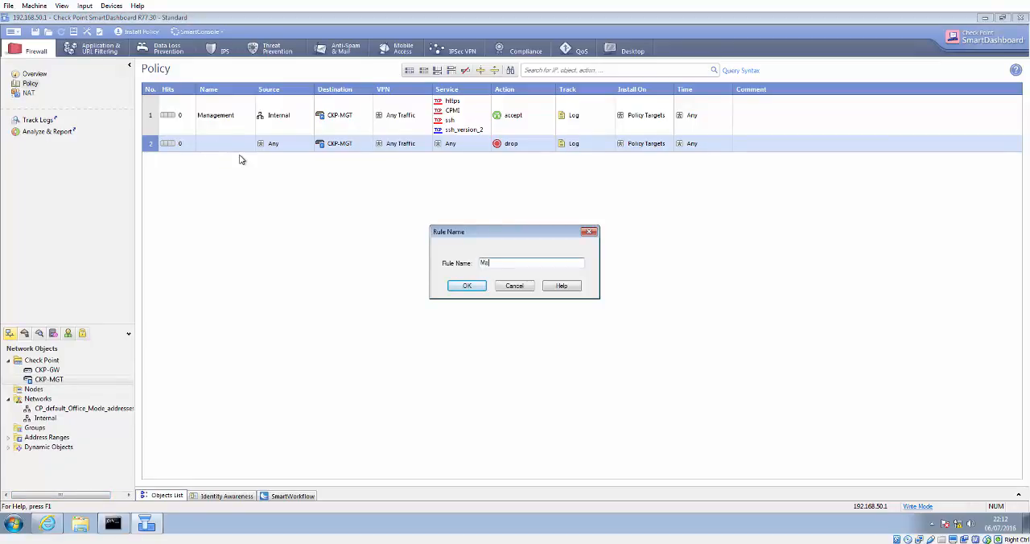
text(Management Drop)
key(Return)
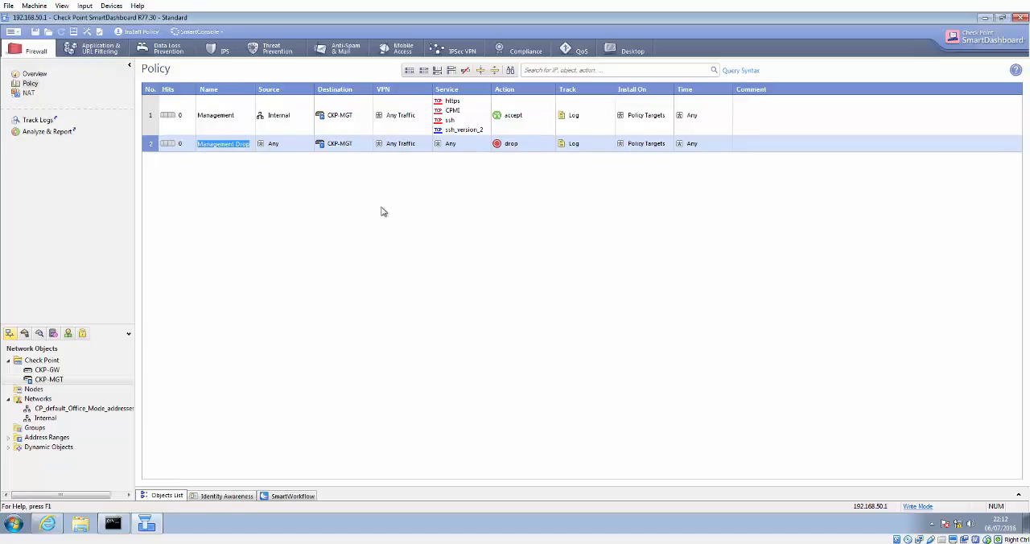
Step: Add a third rule below the Management Drop rule
right_click(151, 145)
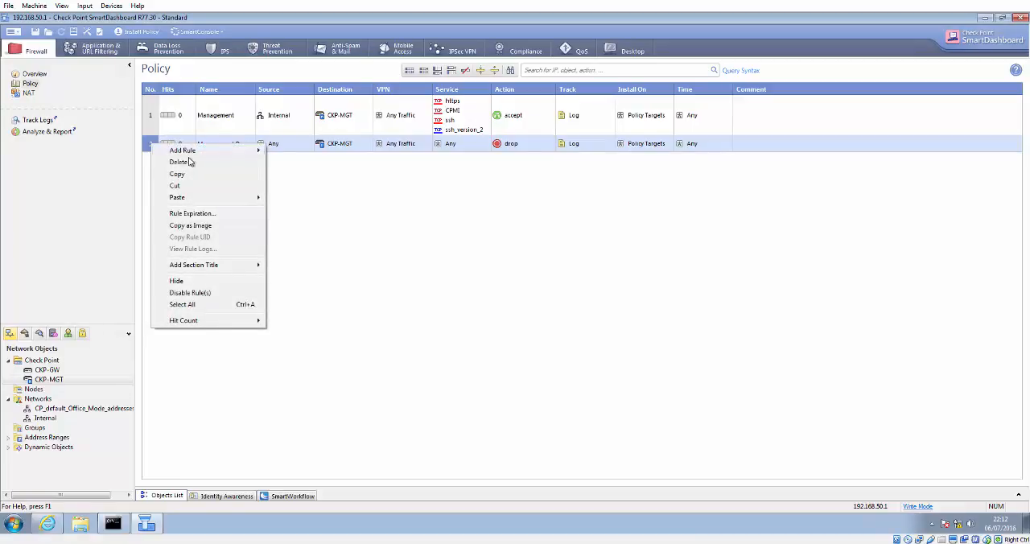
mouse_move(193, 152)
click(334, 165)
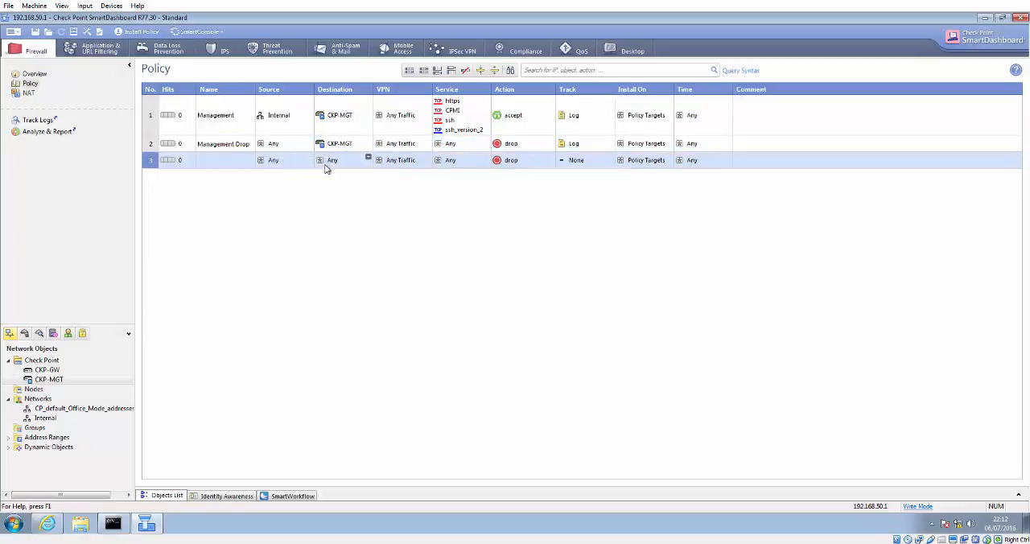
double_click(215, 161)
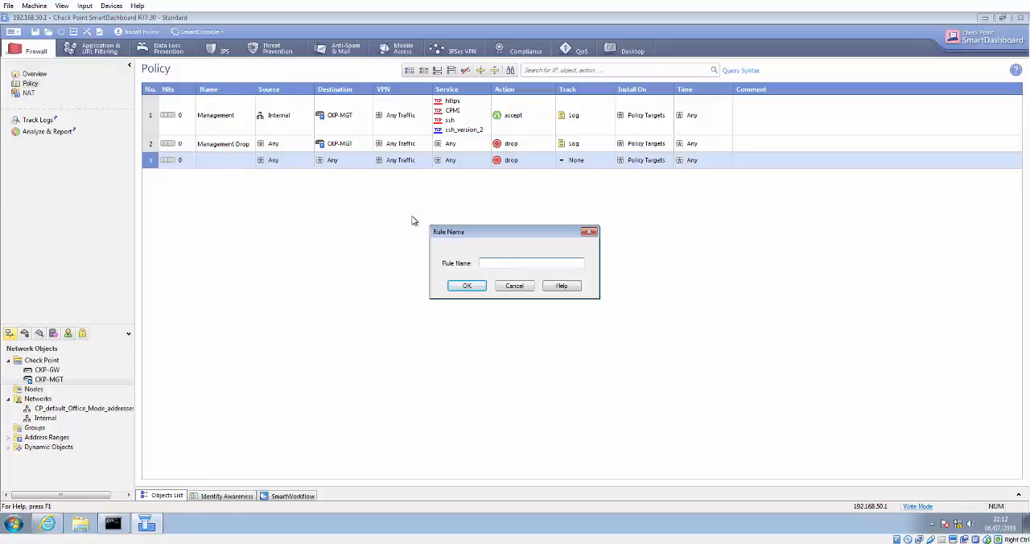
click(515, 287)
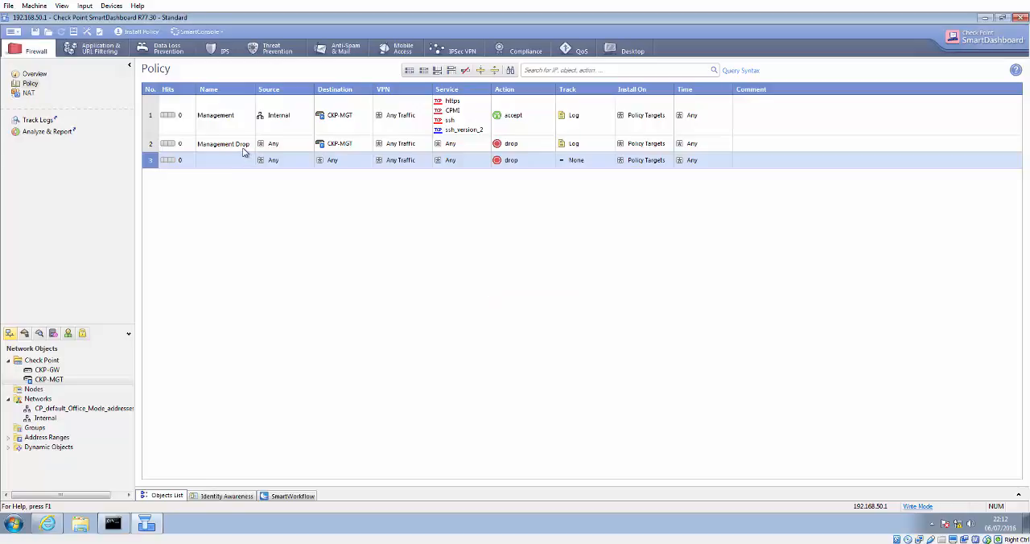
Step: Rename the Management Drop rule to Stealth
double_click(241, 149)
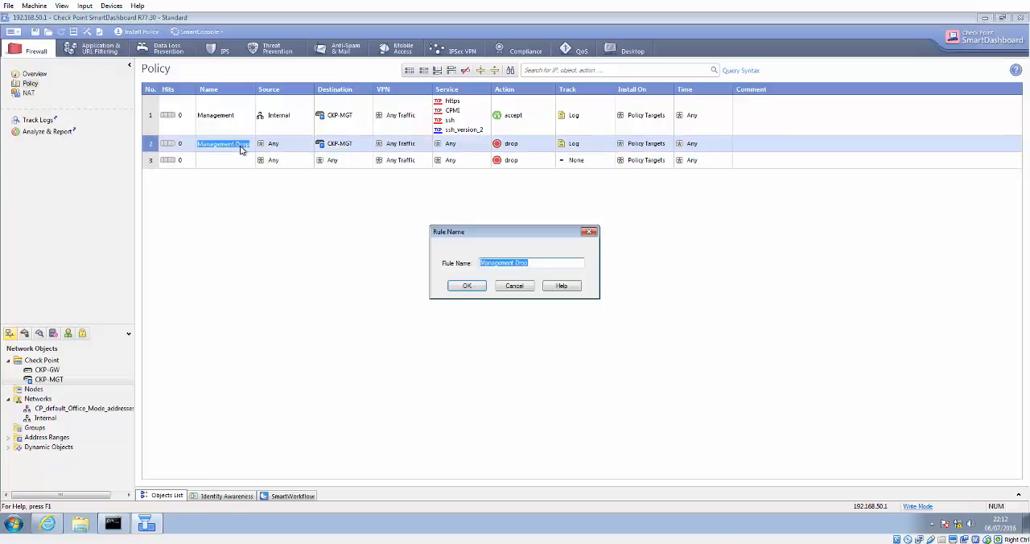
text(Stealth)
key(Return)
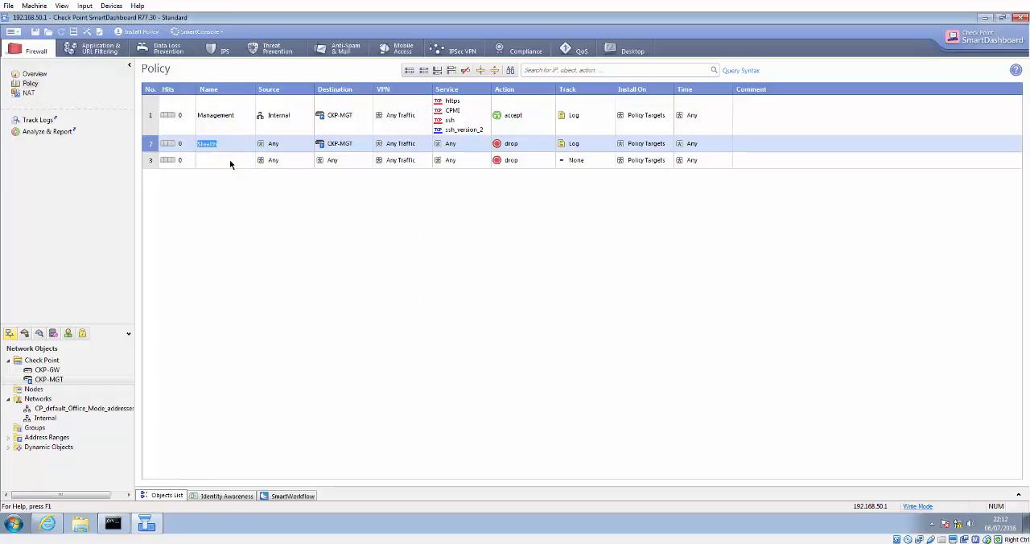
Step: Name the third rule LAN-TO-WAN and set its source to the Internal network
double_click(229, 161)
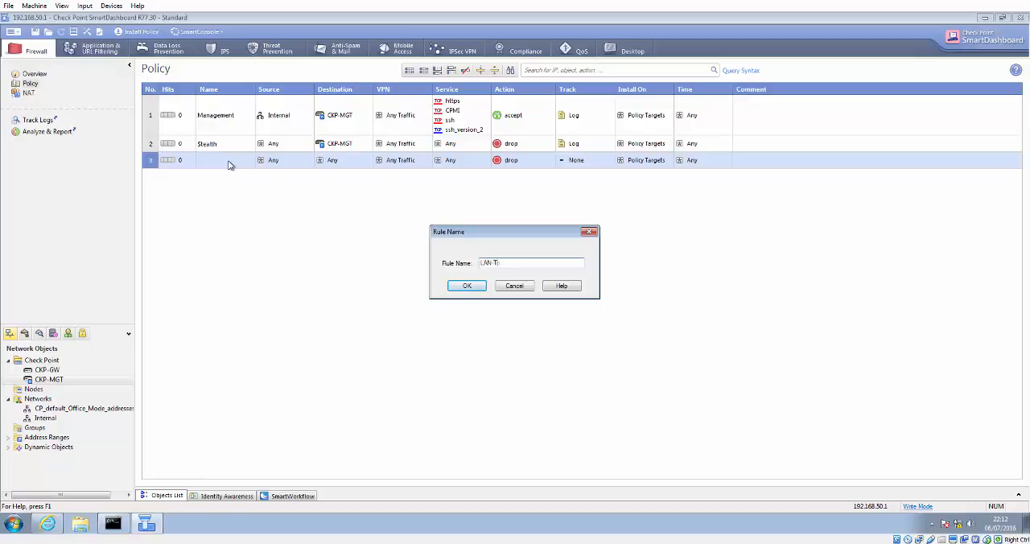
key(Return)
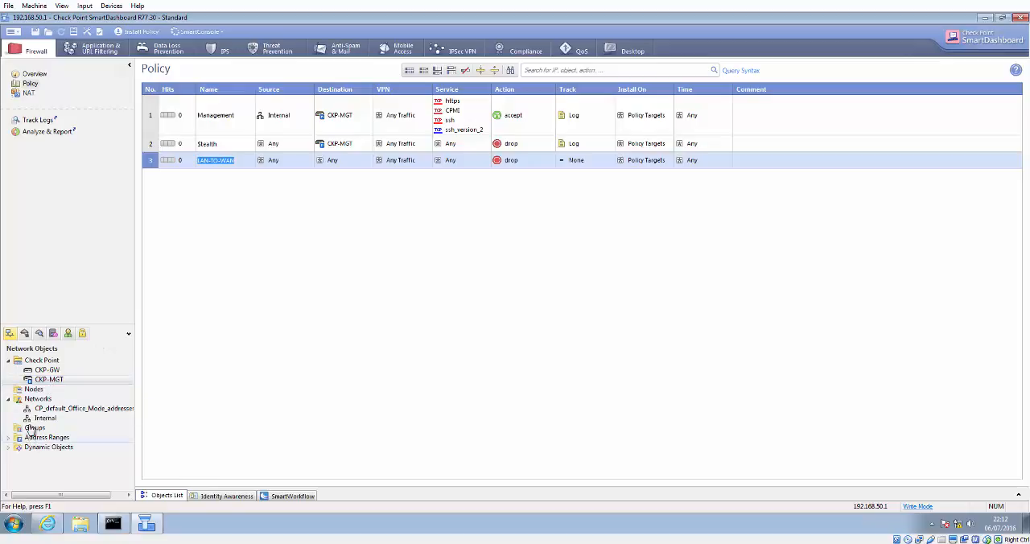
drag(41, 427, 277, 170)
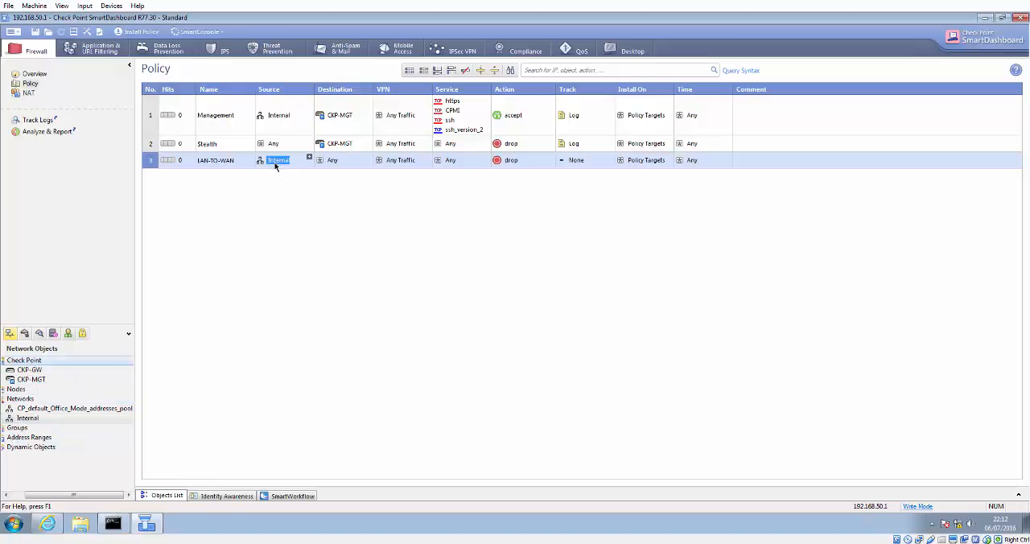
Step: Set the LAN-TO-WAN rule's action to accept and its track to Log
right_click(511, 161)
click(532, 181)
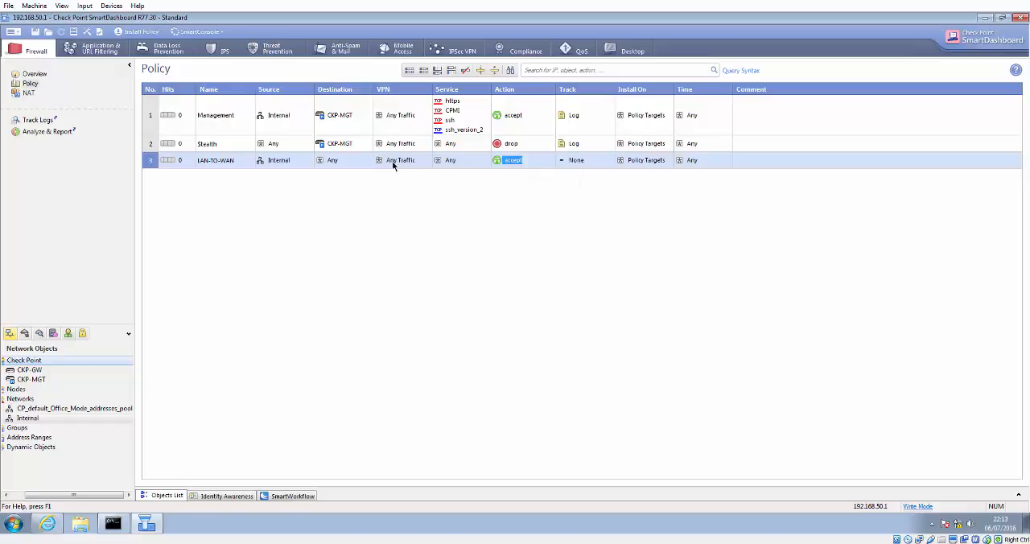
right_click(582, 161)
click(596, 183)
Step: Add a fourth rule below LAN-TO-WAN and set its track to Log
right_click(153, 165)
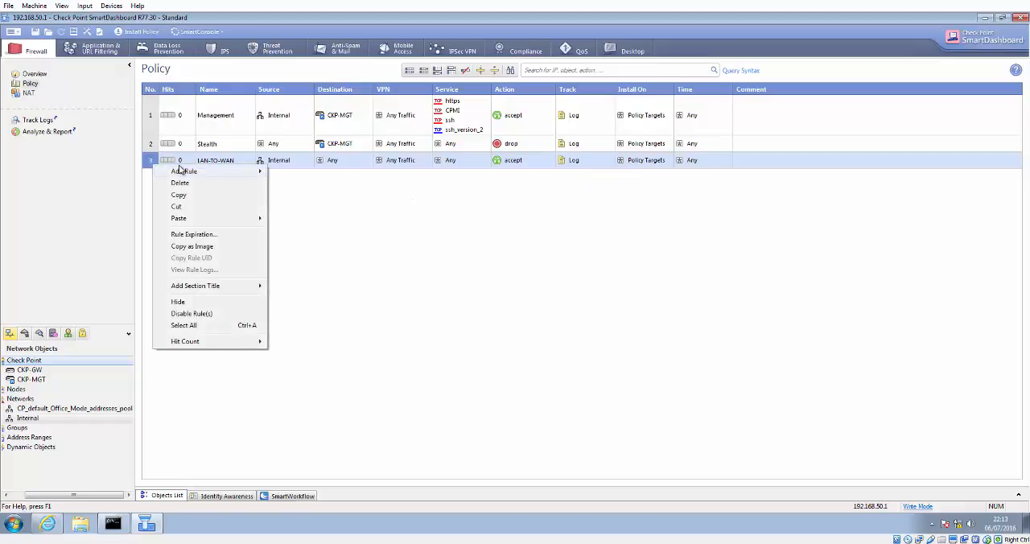
mouse_move(182, 170)
click(299, 184)
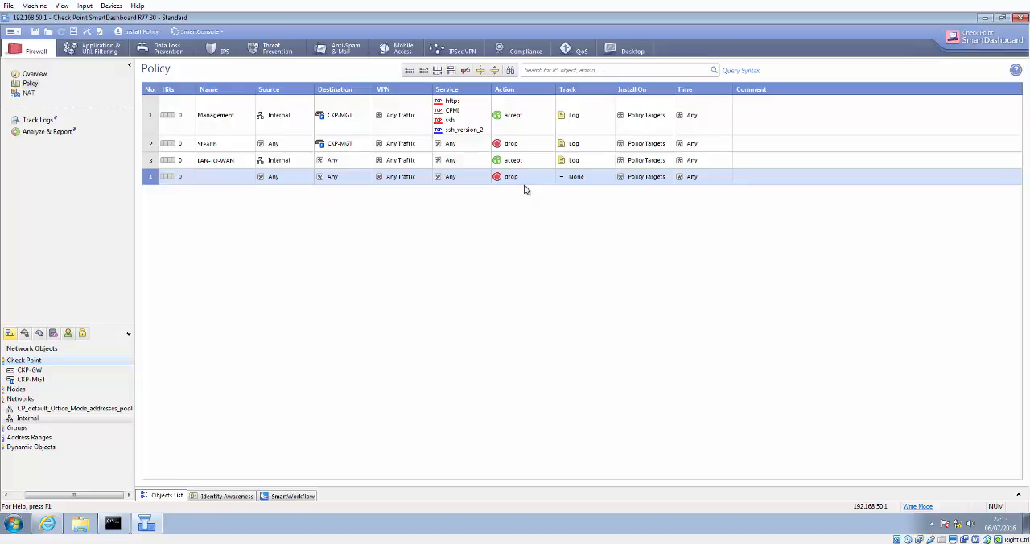
right_click(567, 177)
click(576, 191)
Step: Name the fourth rule Default-Drop
double_click(217, 180)
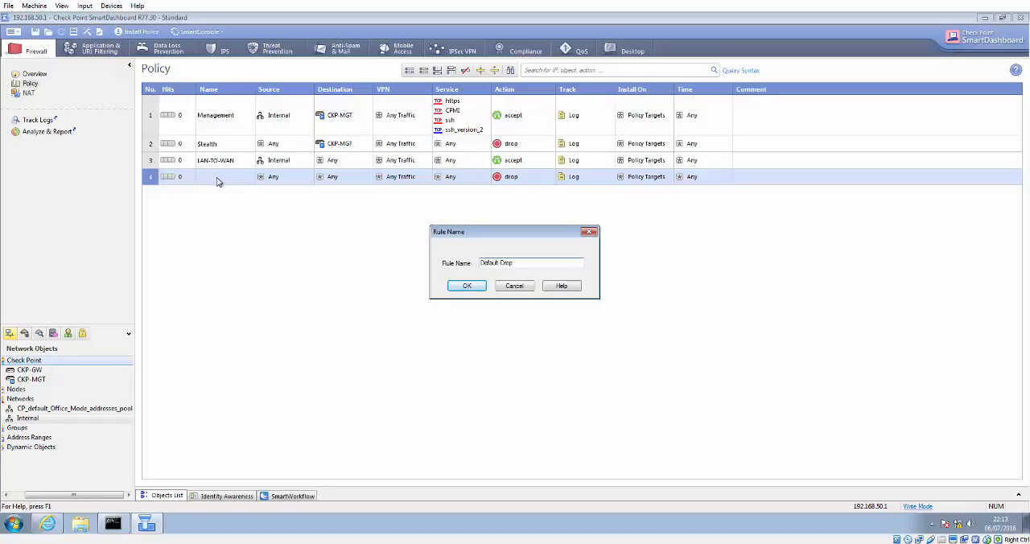
text(Default-Drop)
key(Return)
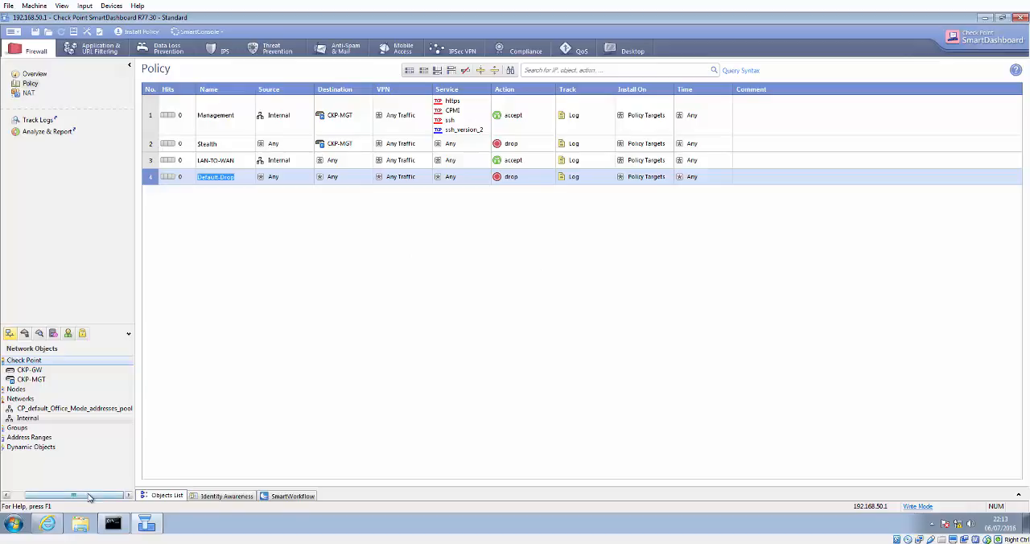
Step: Save the policy and verify the Firewall and Address Translation rule base
drag(91, 495, 78, 495)
click(36, 33)
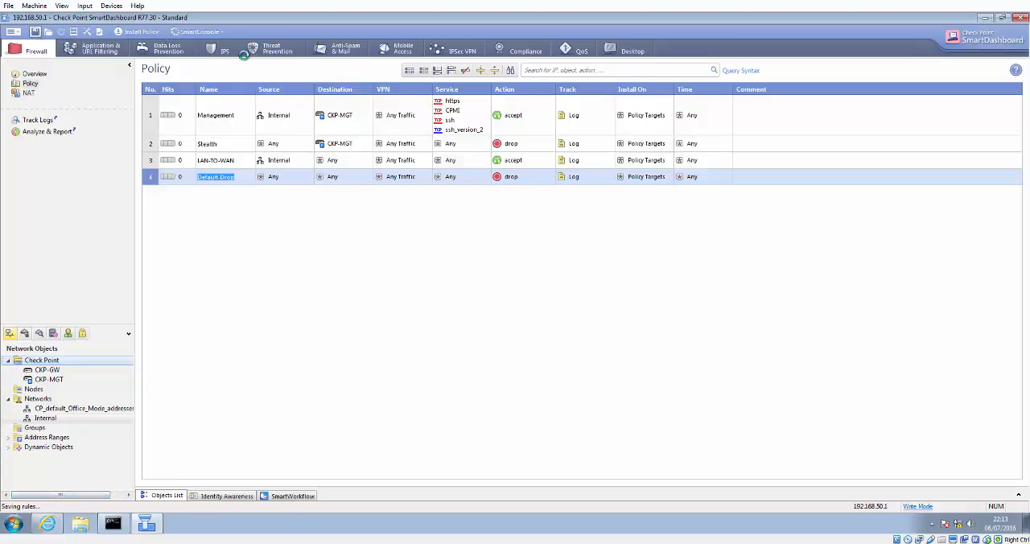
click(99, 32)
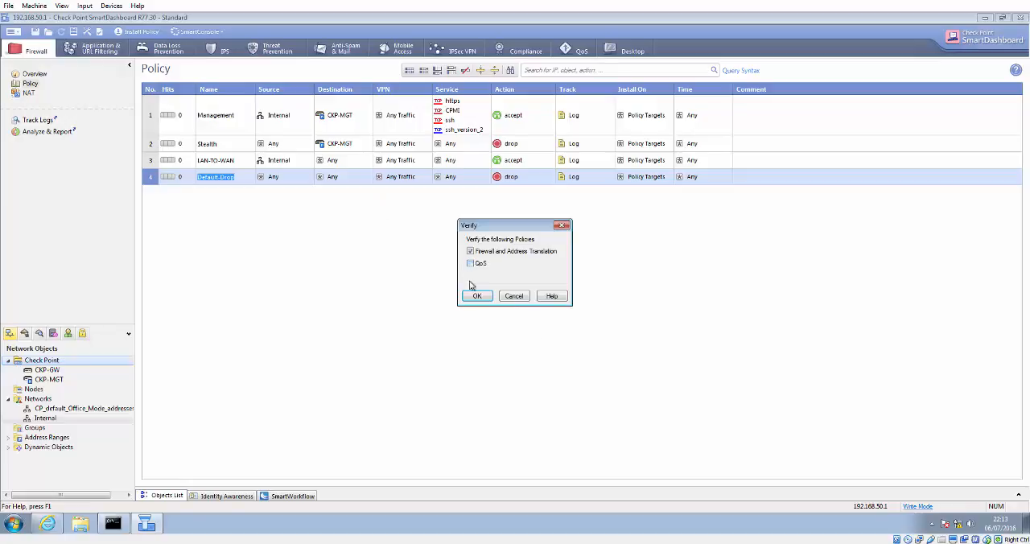
click(476, 295)
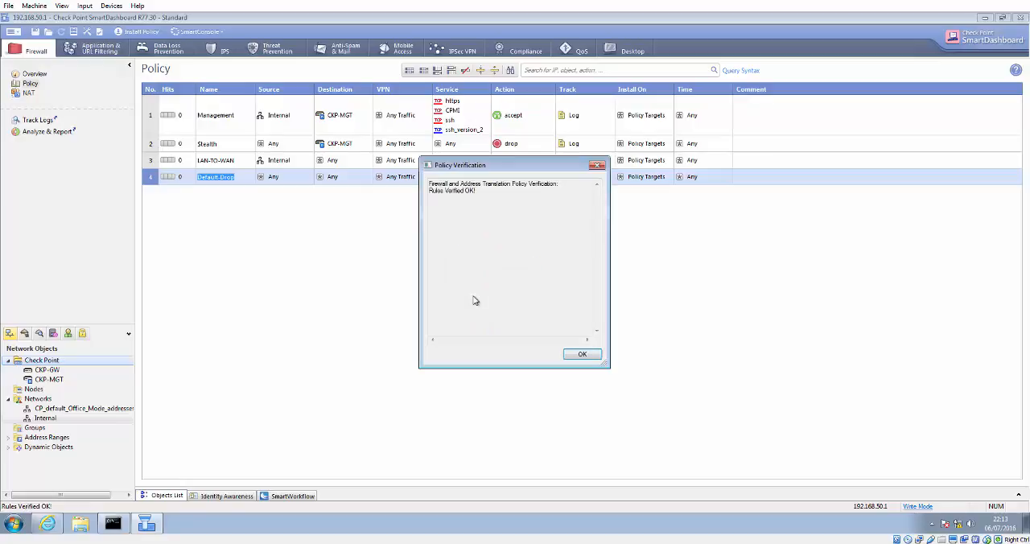
click(576, 357)
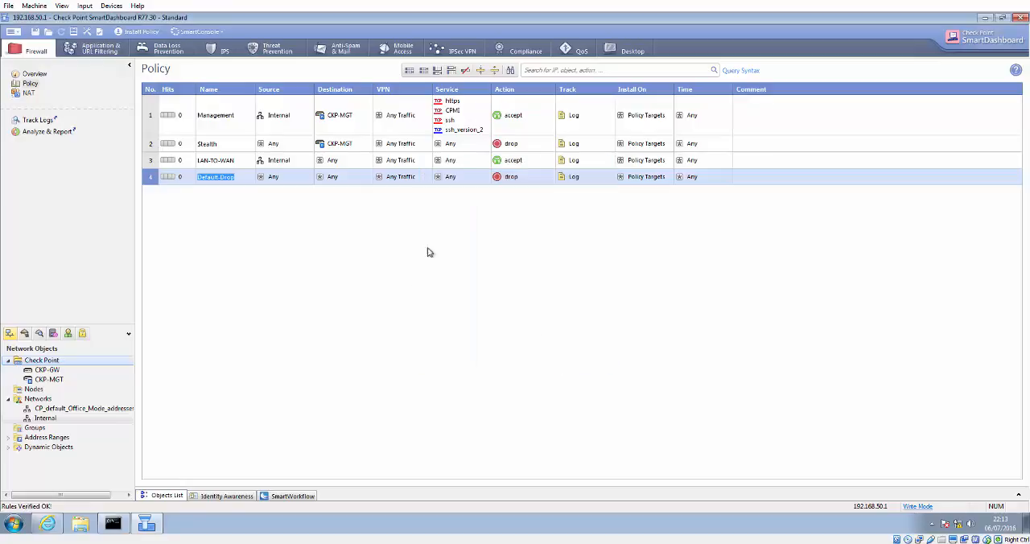
Step: Install the policy on the CKP-GW gateway
click(139, 32)
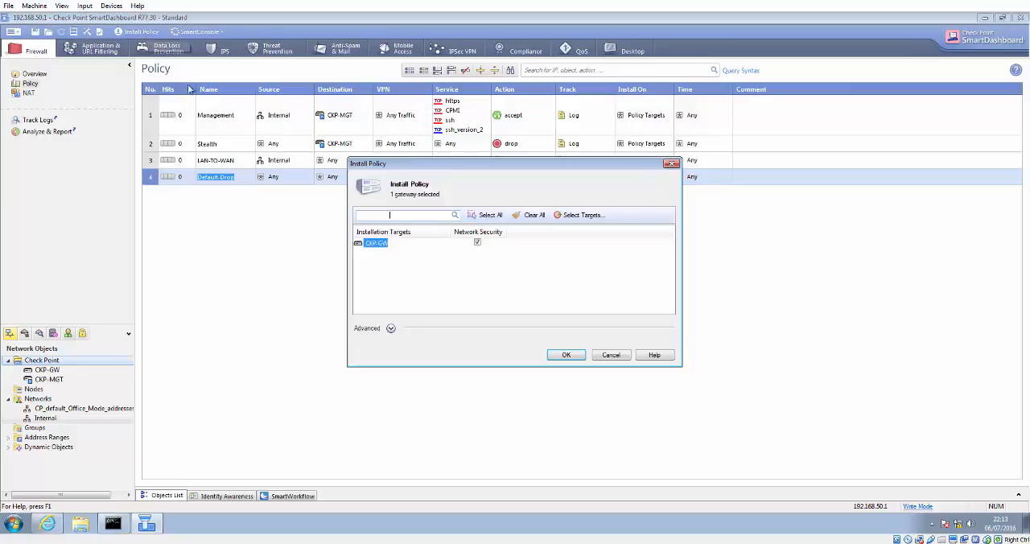
click(567, 356)
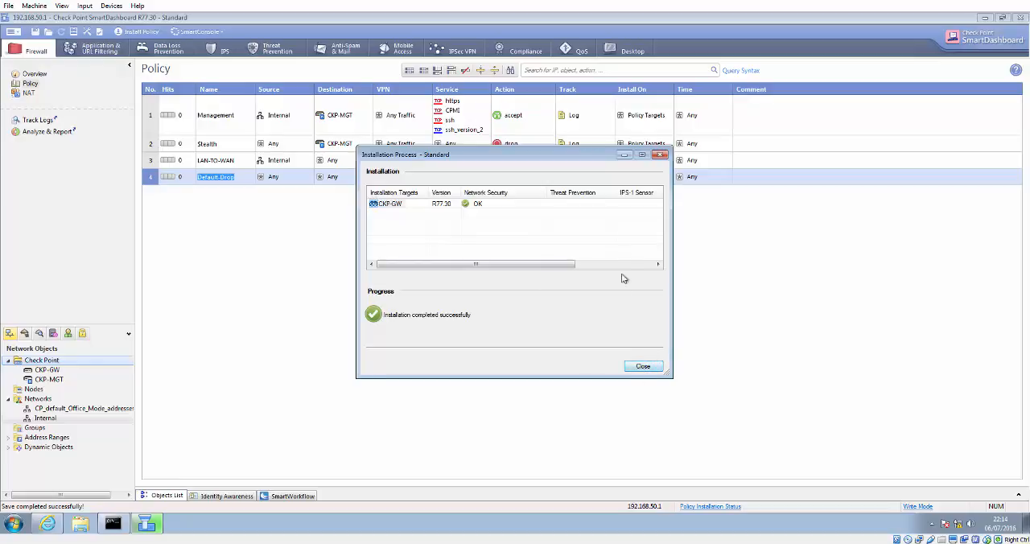
click(654, 370)
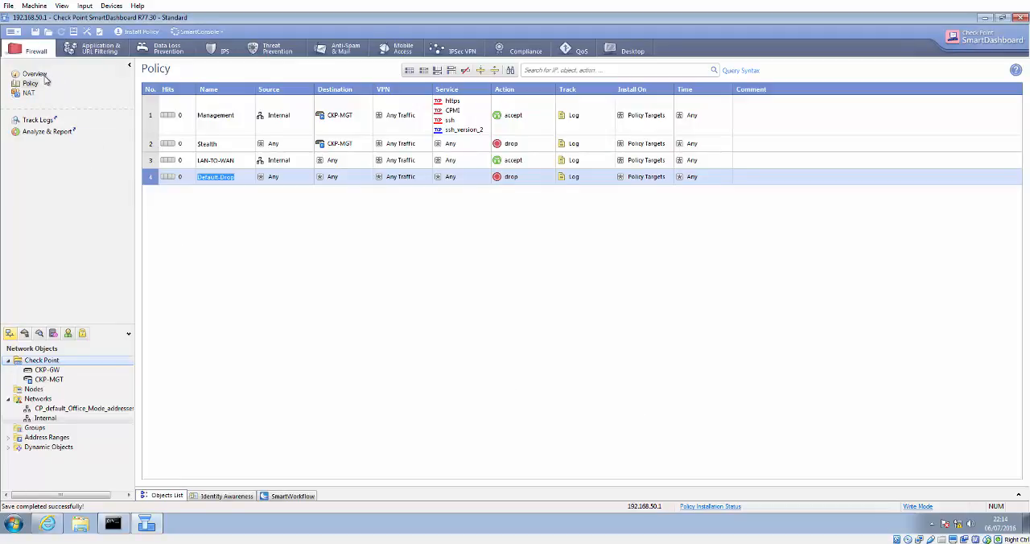
Step: Rerun the ping to 8.8.8.8 in the command prompt to test internet access
click(112, 524)
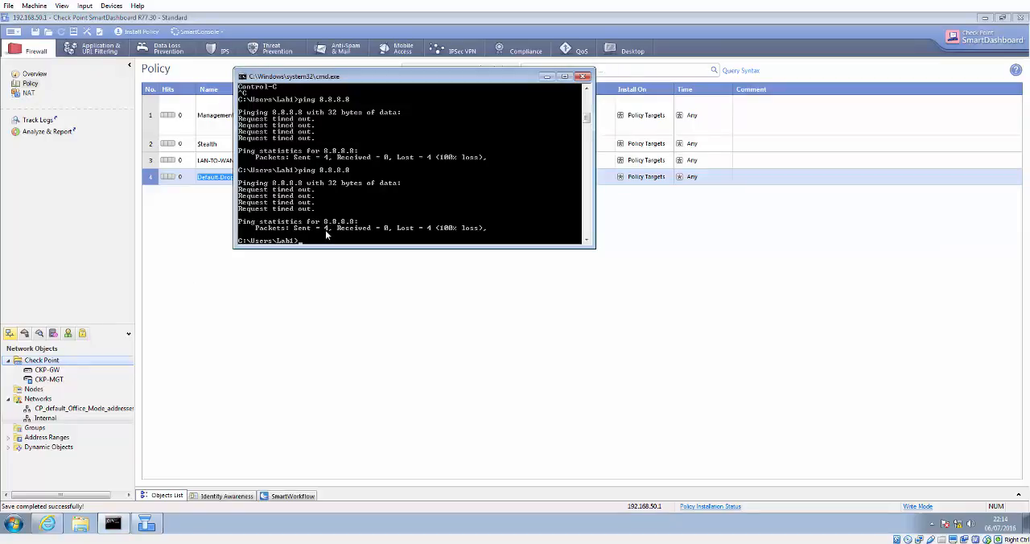
key(Up)
key(Return)
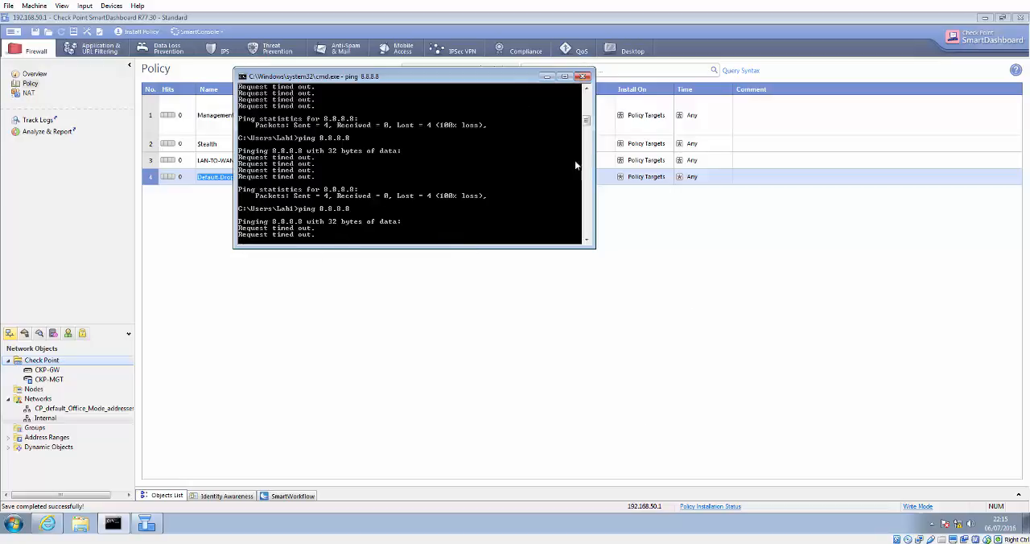
click(584, 76)
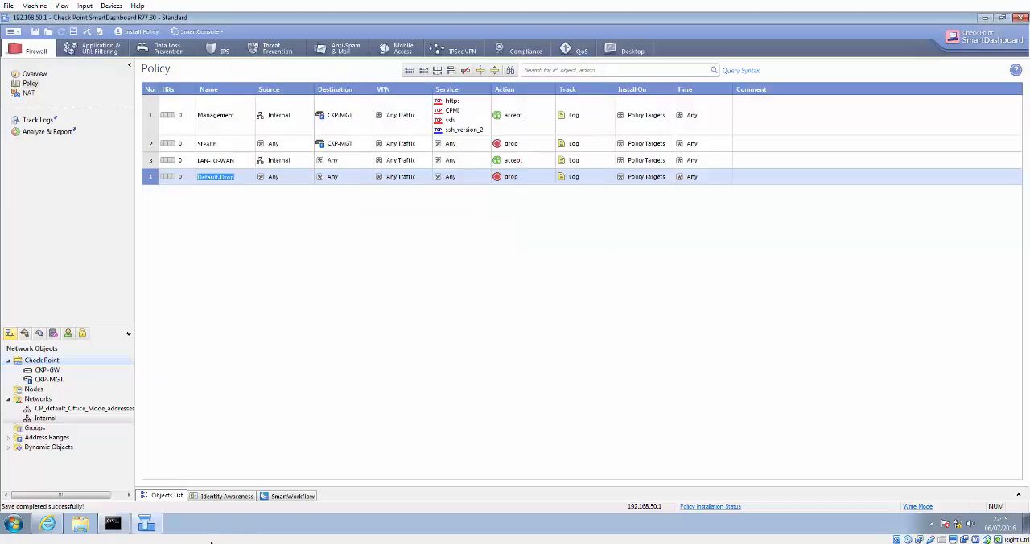
Step: Open the Network and Sharing Center from the network tray icon
click(931, 524)
click(960, 524)
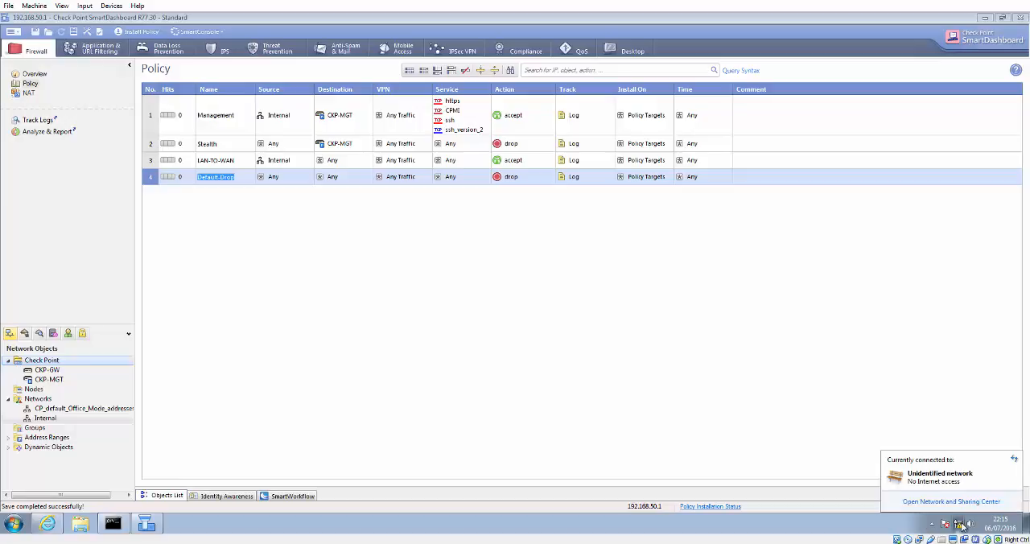
right_click(962, 524)
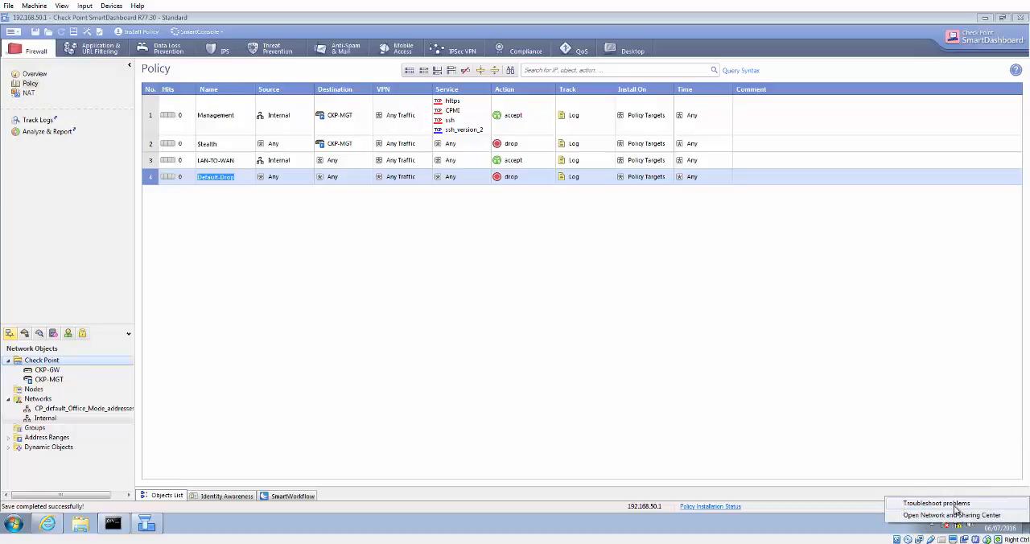
click(956, 515)
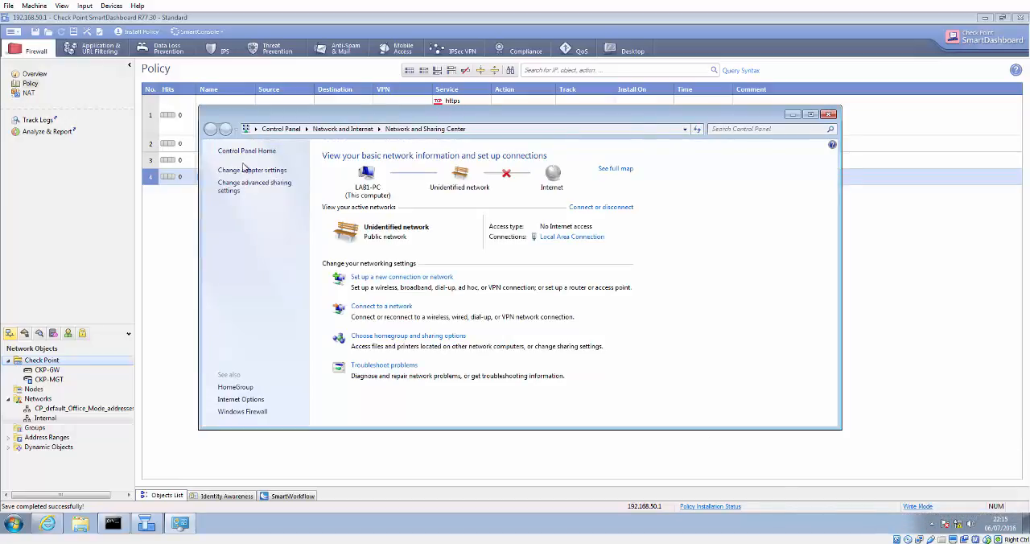
Step: Review the Local Area Connection's IPv4 address, gateway and DNS settings, then close the dialogs without changes
click(246, 169)
double_click(267, 182)
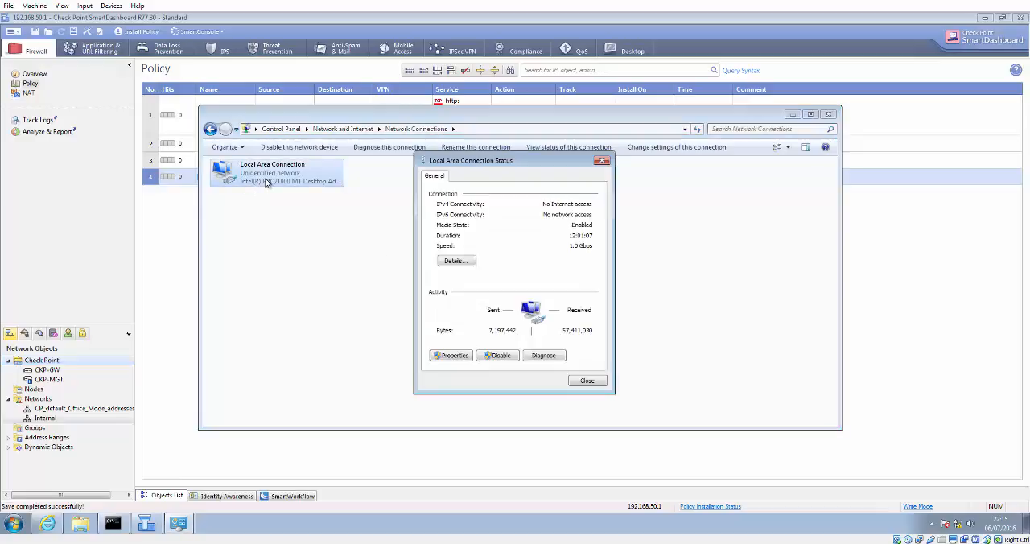
click(457, 355)
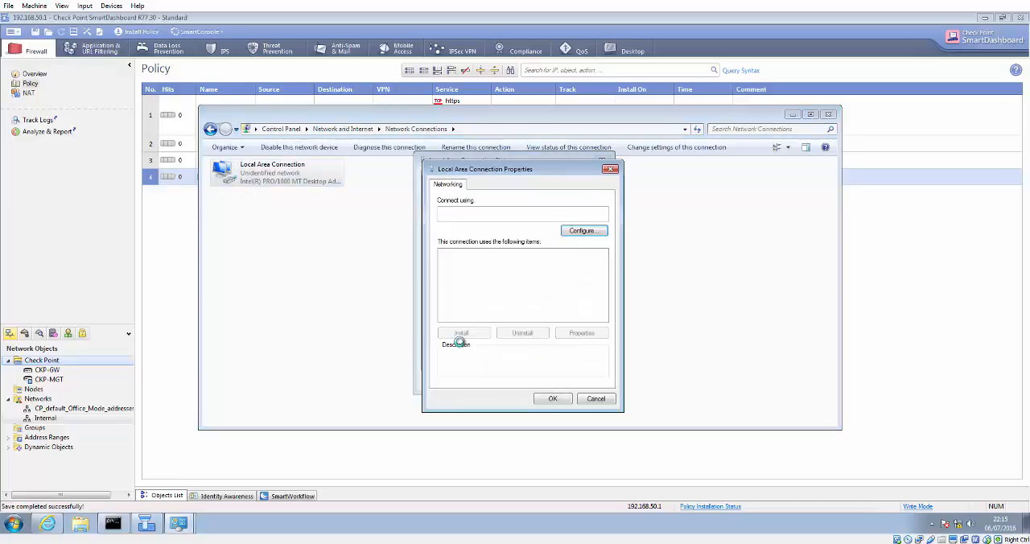
double_click(505, 295)
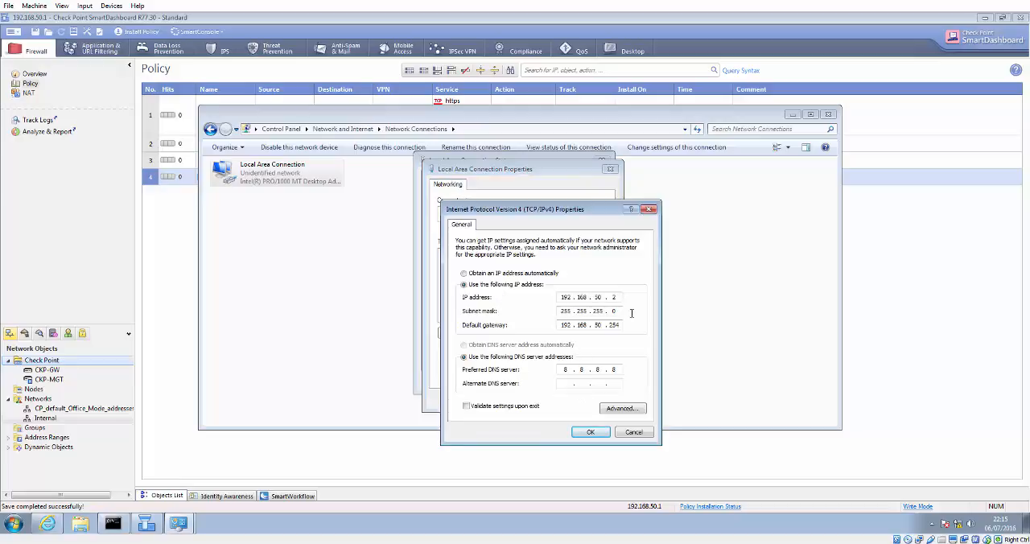
click(635, 433)
click(592, 404)
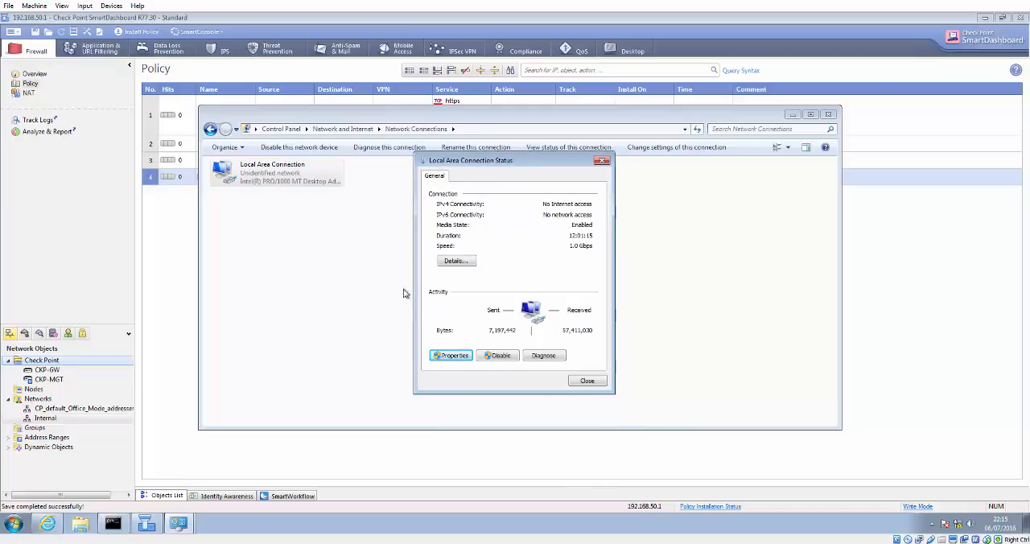
click(587, 381)
Step: Disable and then re-enable the Local Area Connection adapter
right_click(227, 175)
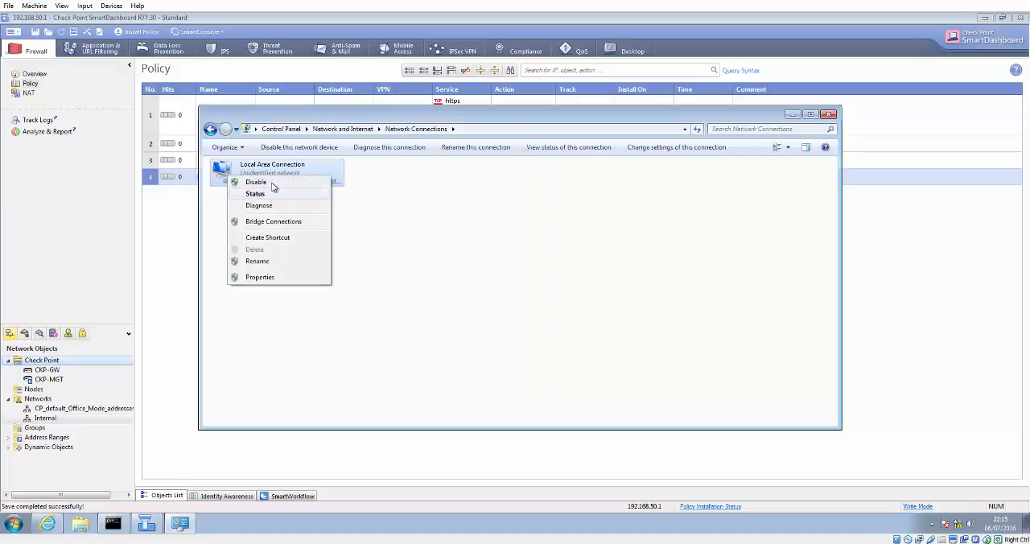
click(274, 184)
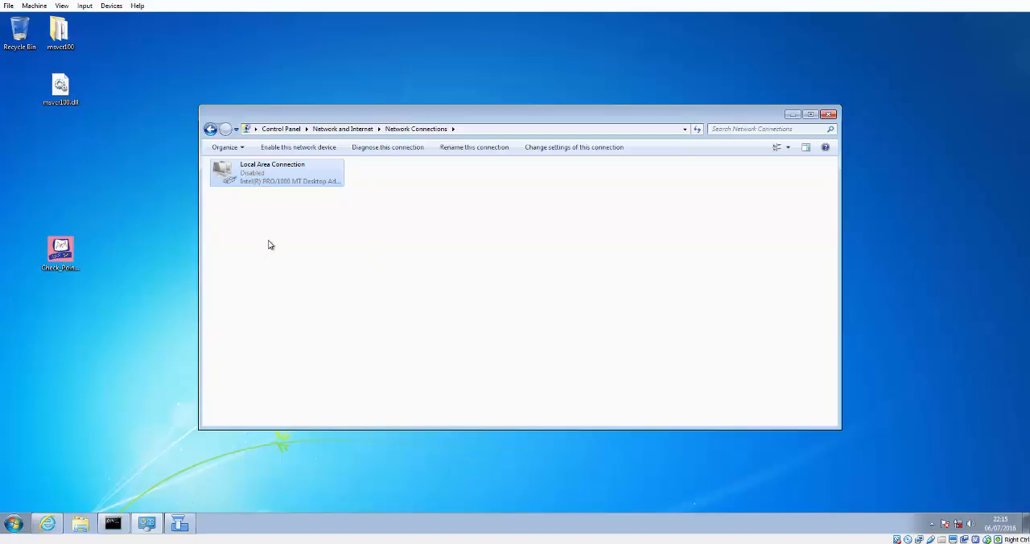
right_click(285, 184)
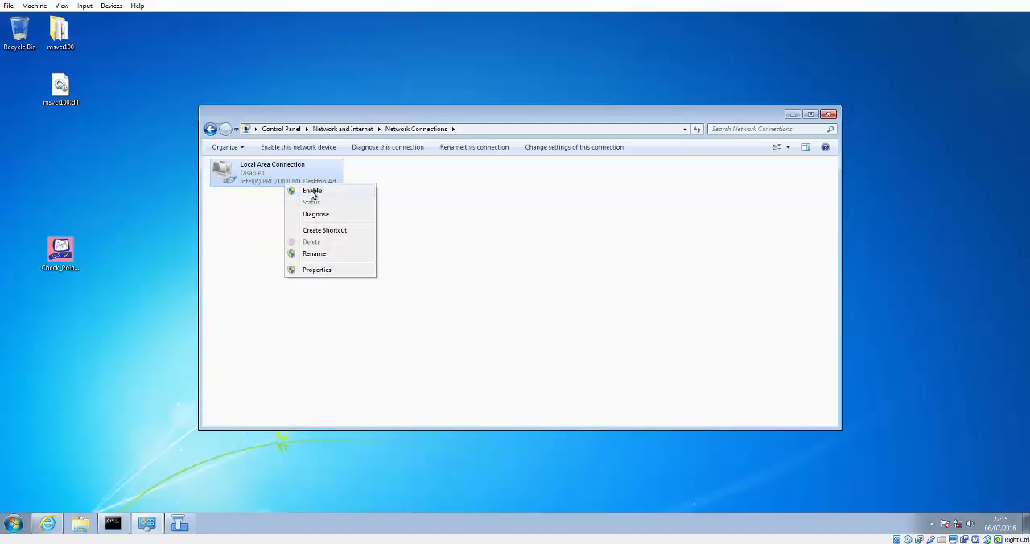
click(313, 193)
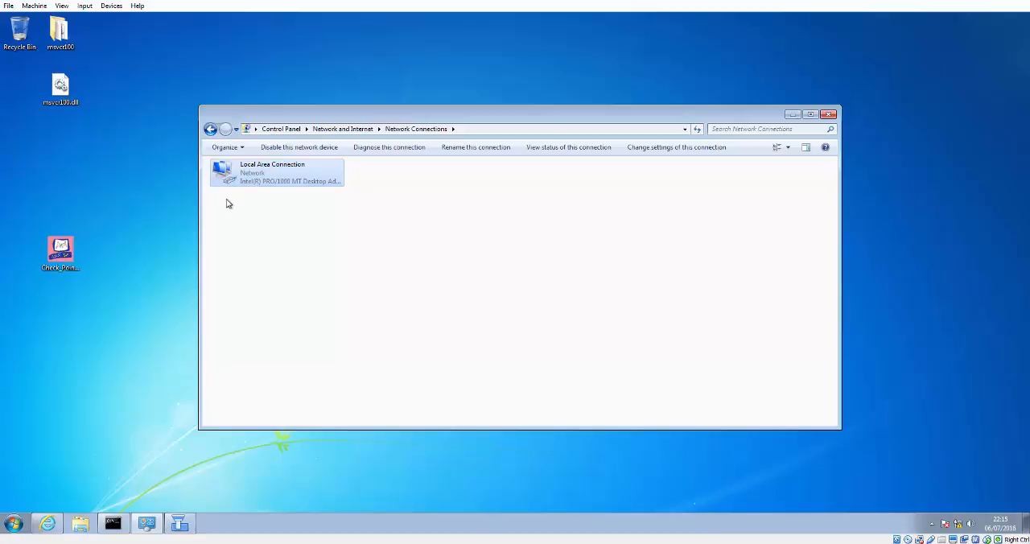
Step: Rerun the ping to 8.8.8.8 in the command prompt
click(121, 524)
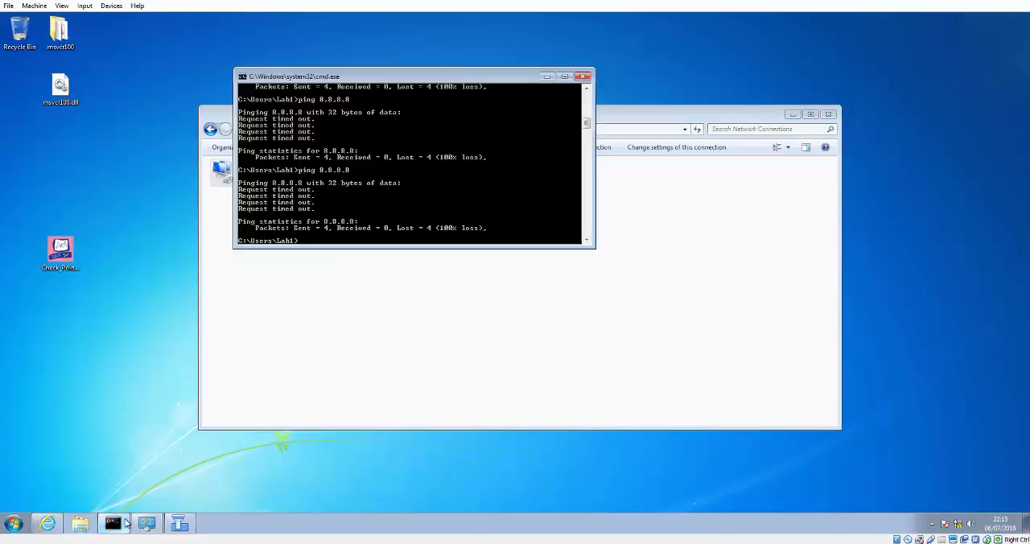
key(Up)
key(Return)
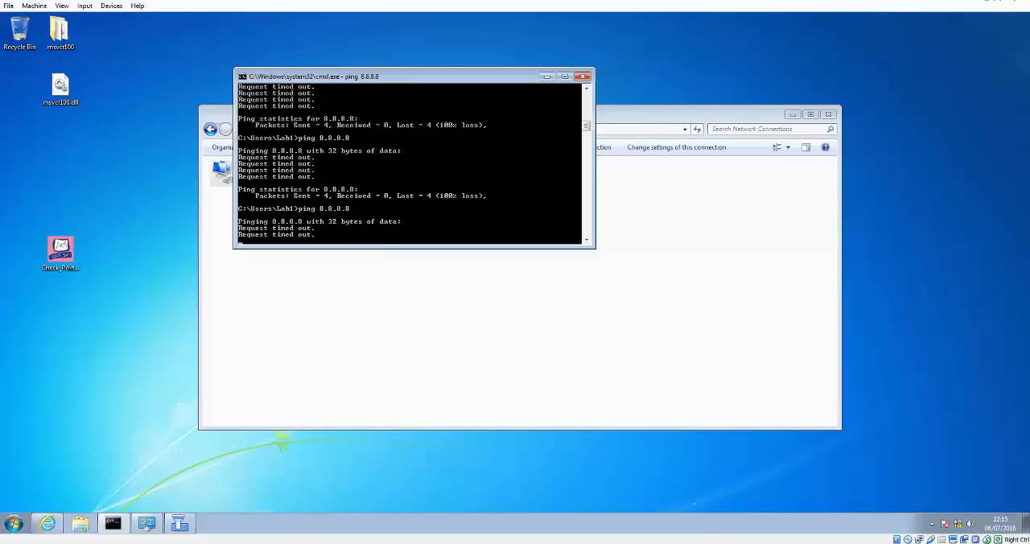
Step: Switch to GNS3 and restart the Win7 Lab1 node by stopping and starting it
click(998, 1)
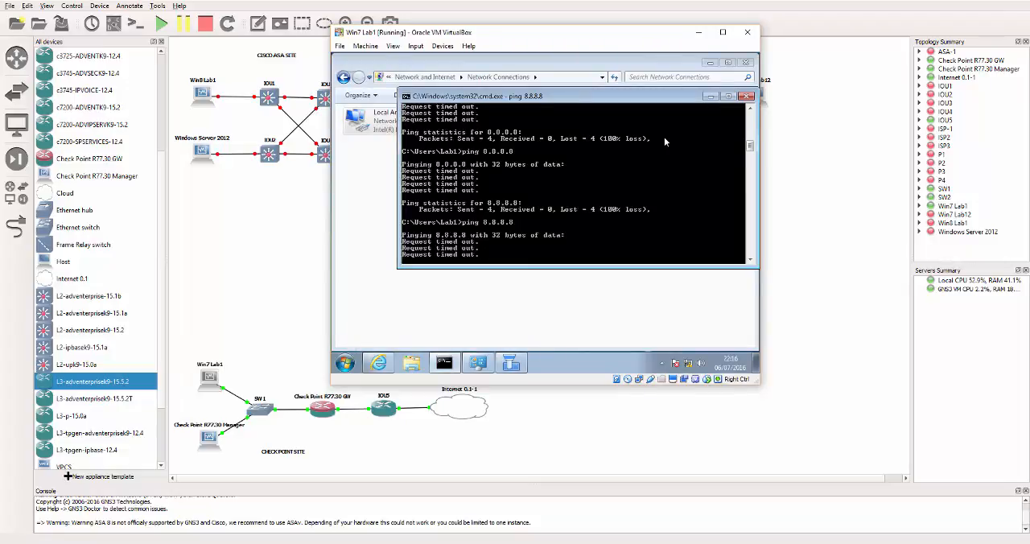
click(698, 33)
right_click(212, 387)
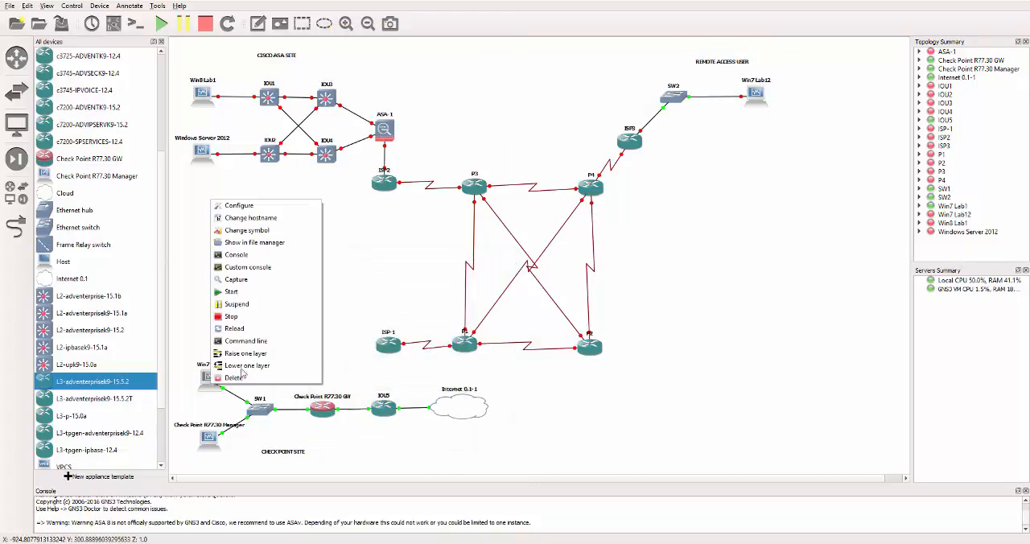
click(246, 319)
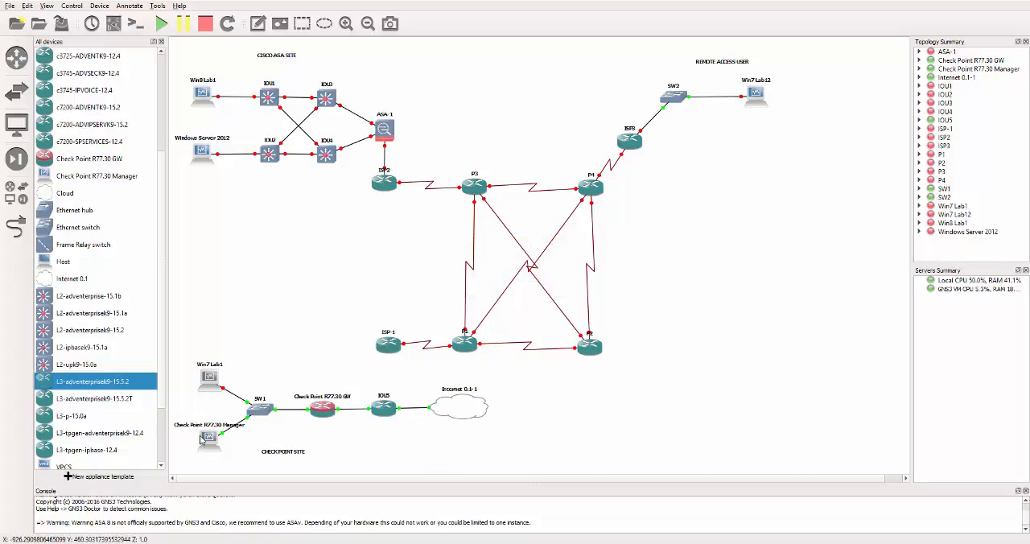
right_click(207, 385)
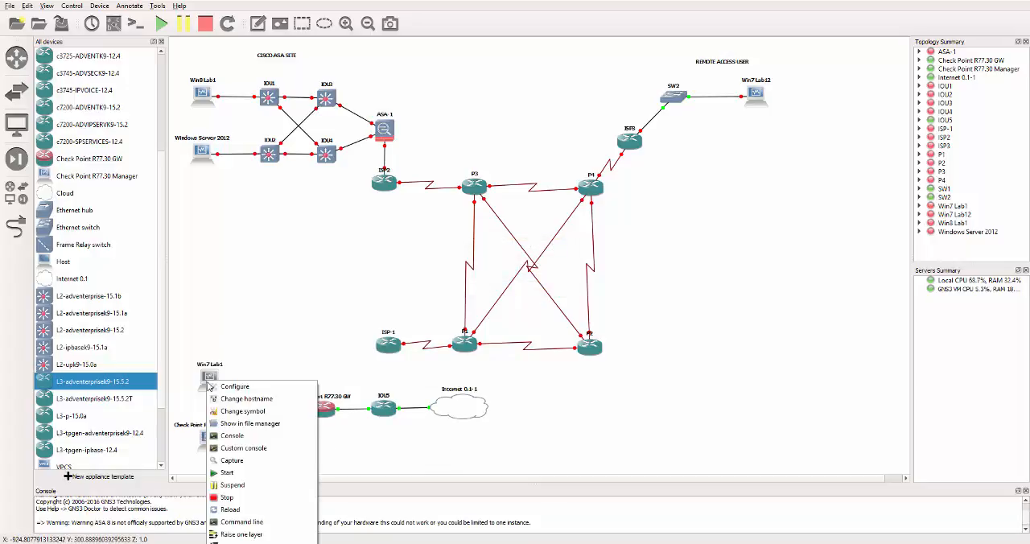
click(230, 473)
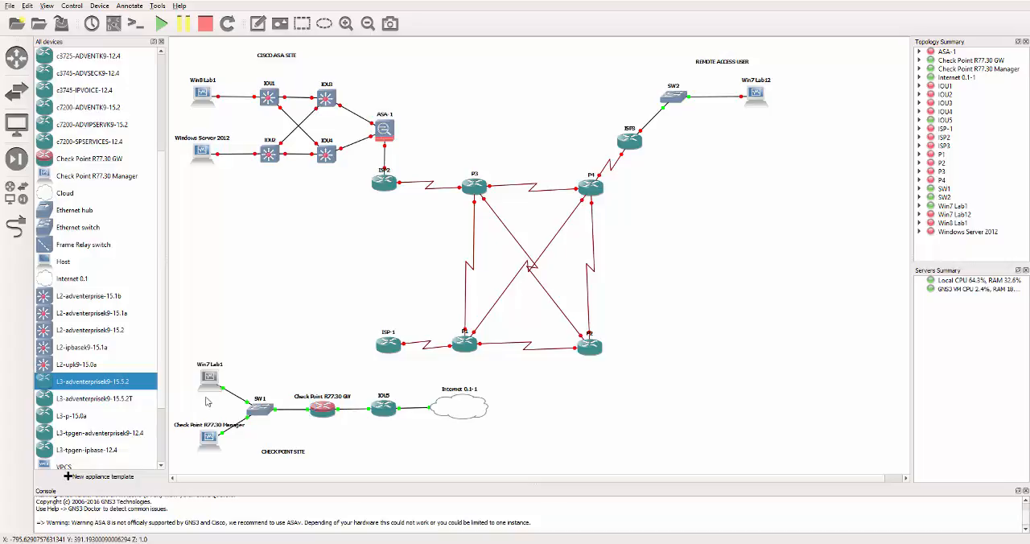
Step: Bring up the Win7 Lab1 VM window, boot Windows normally and dismiss the VirtualBox notification bars
mouse_move(32, 539)
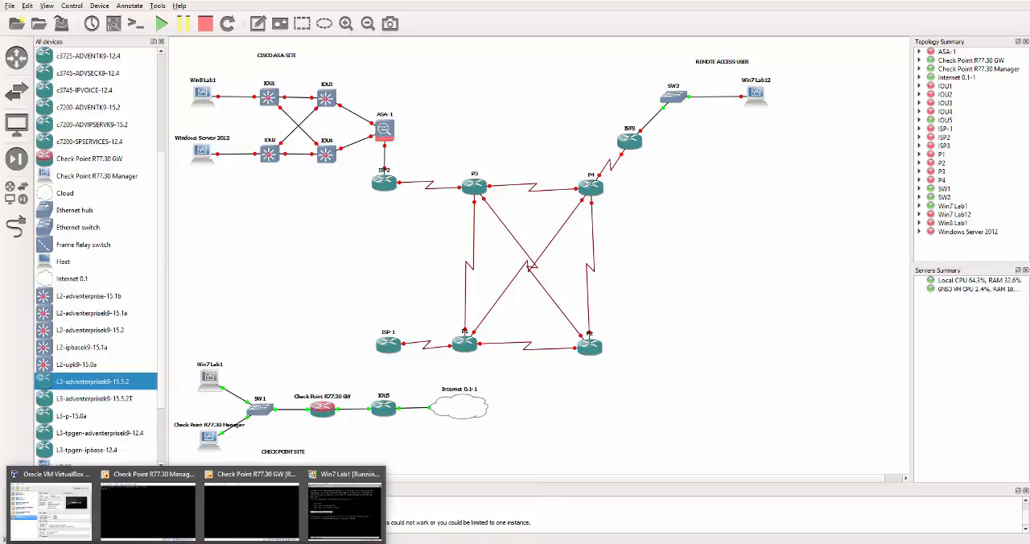
click(347, 512)
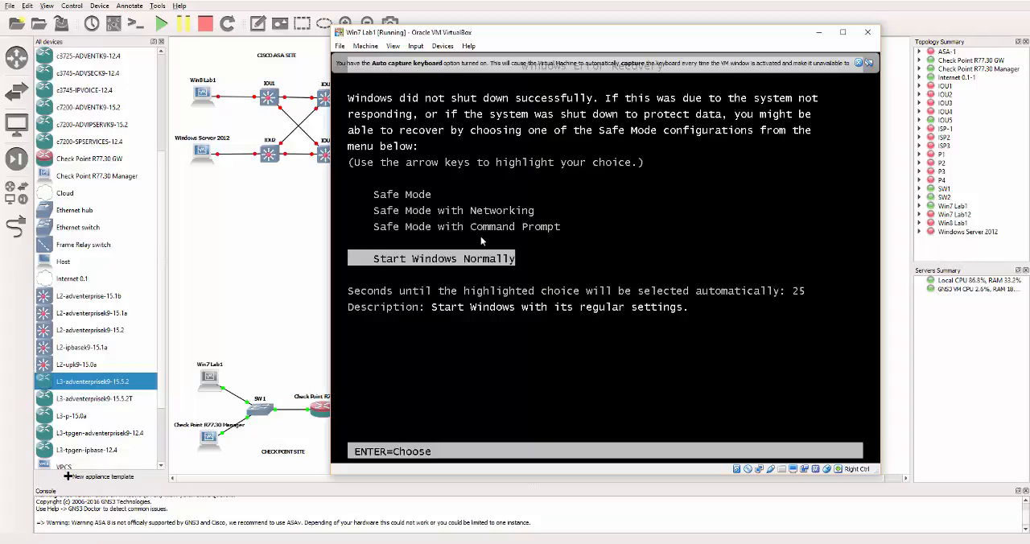
key(Return)
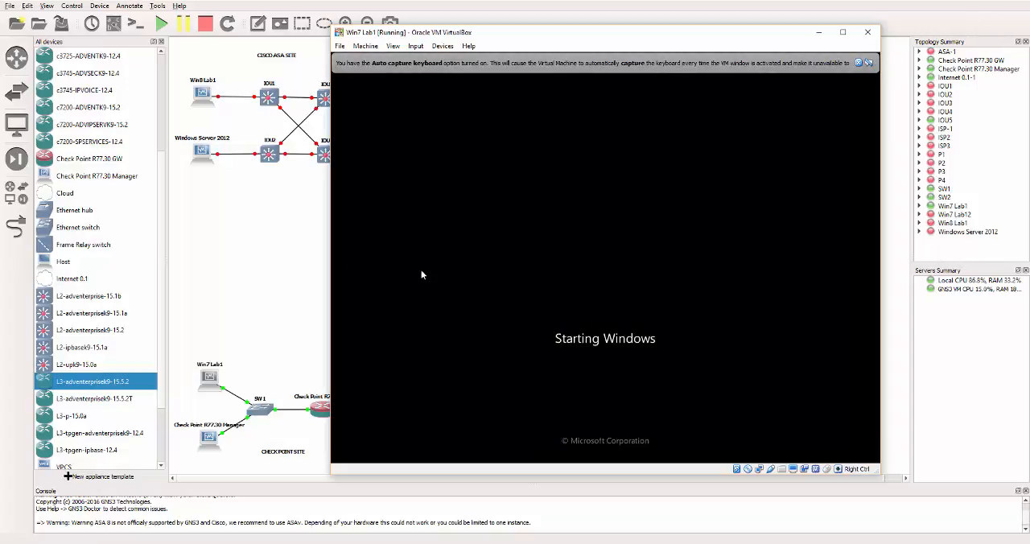
click(858, 63)
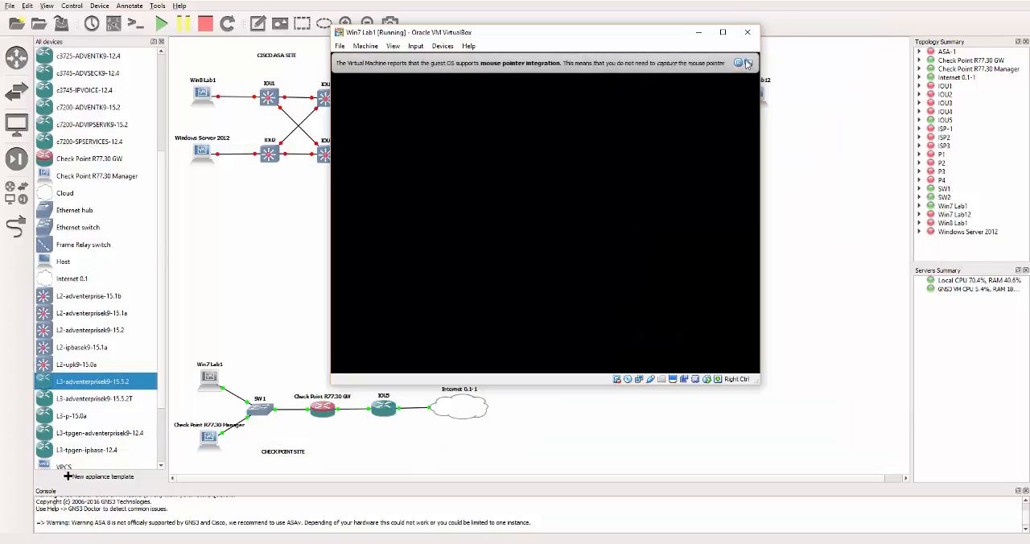
click(747, 63)
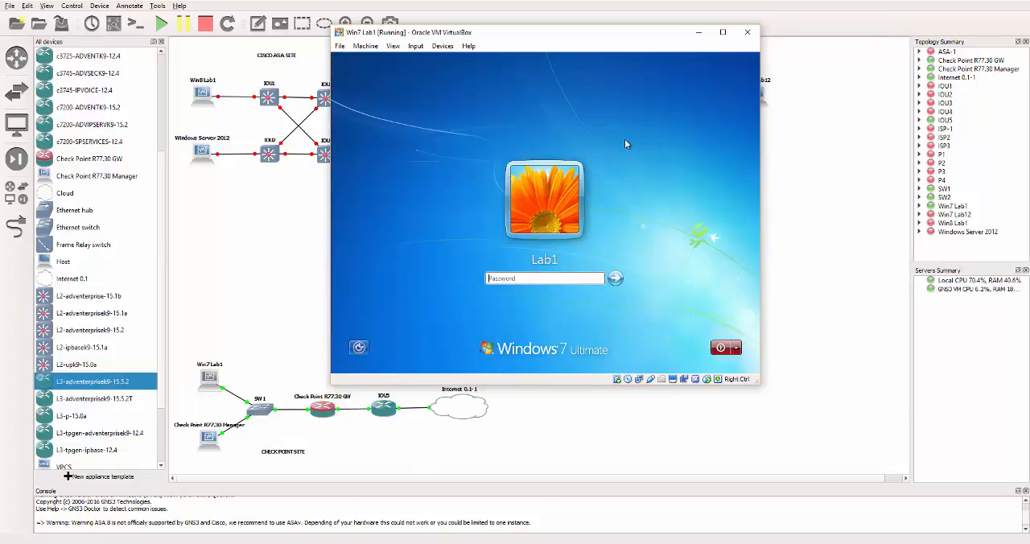
Step: Log in to Windows with the account password and maximize the VM window
text(•••••••)
key(Return)
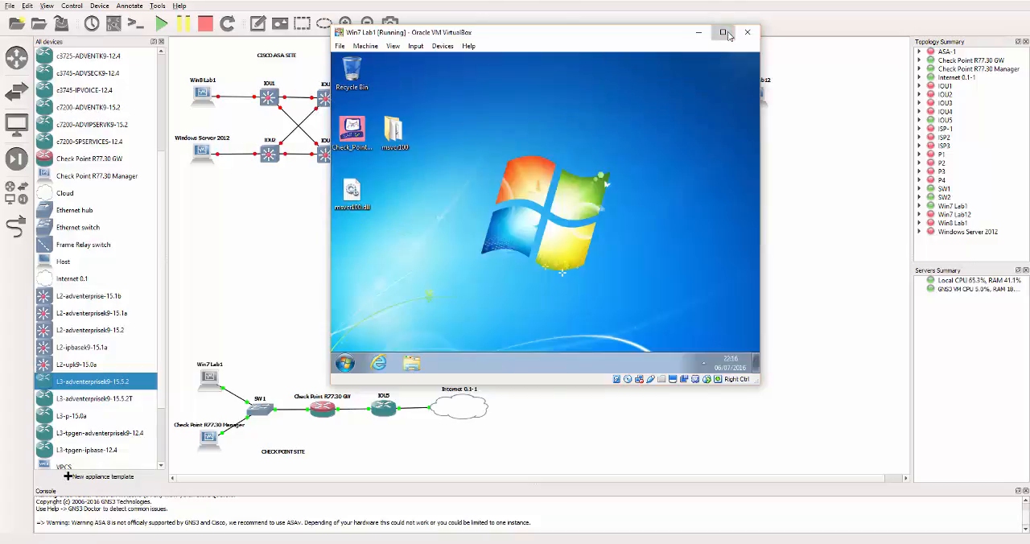
click(723, 33)
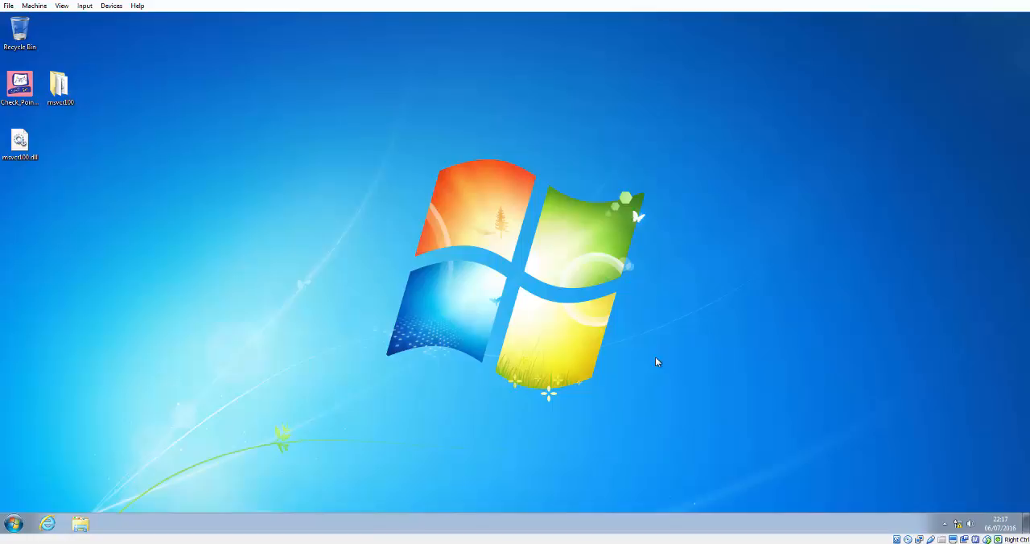
Step: Open a command prompt from the Start menu and ping google.com
click(16, 524)
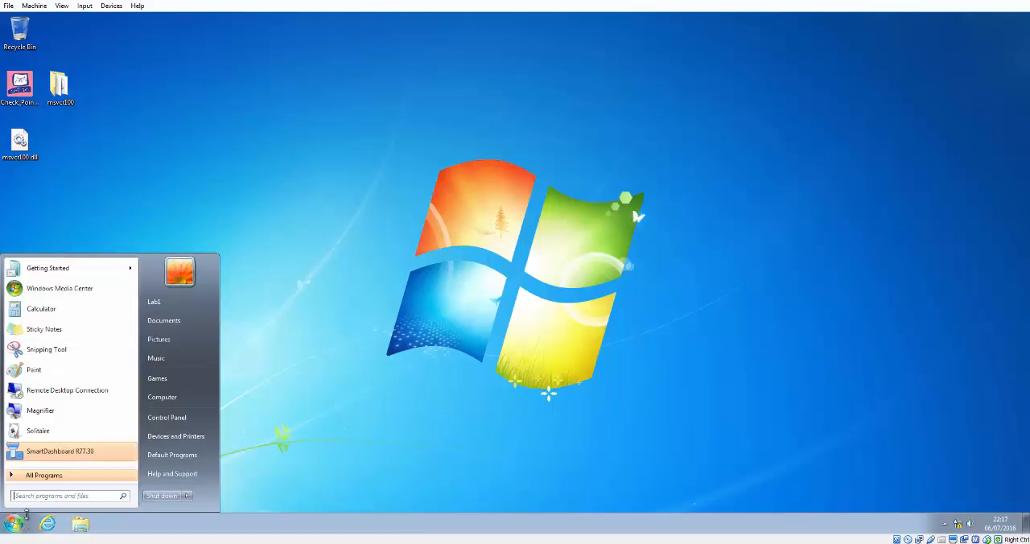
text(cmd)
key(Return)
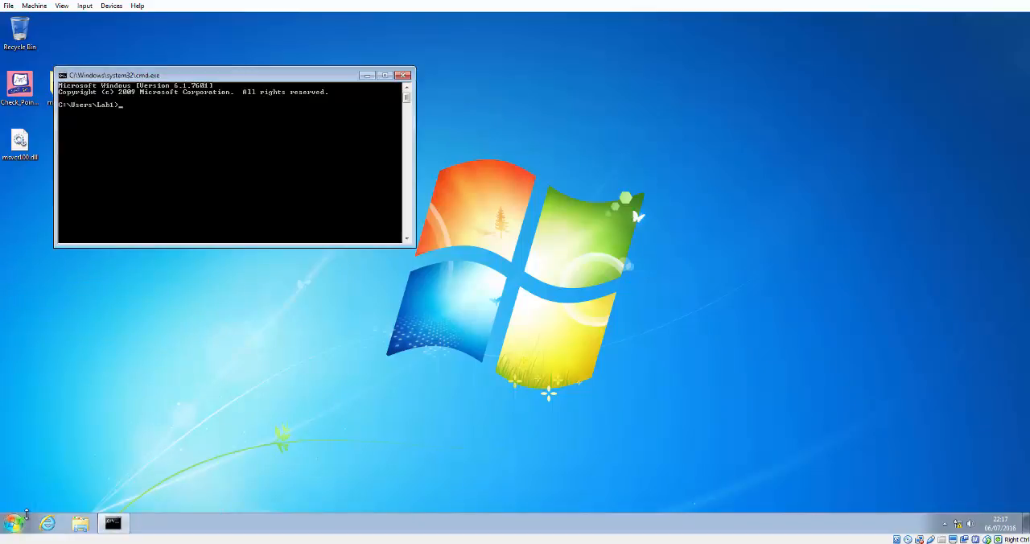
text(ping google.cvo)
key(Return)
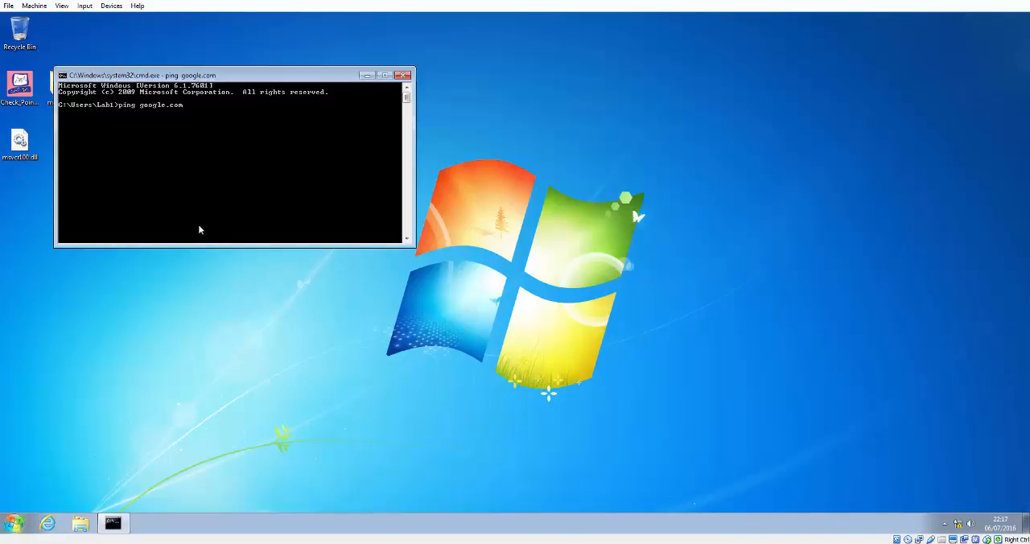
Step: Reposition the command prompt window, rerun the ping to google.com and stop it
drag(172, 77, 254, 44)
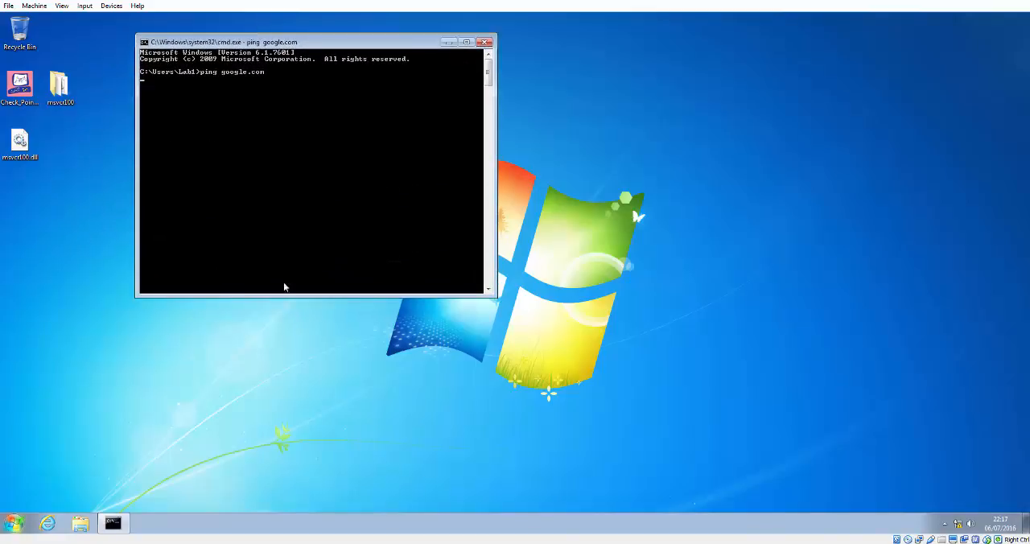
drag(266, 45, 233, 64)
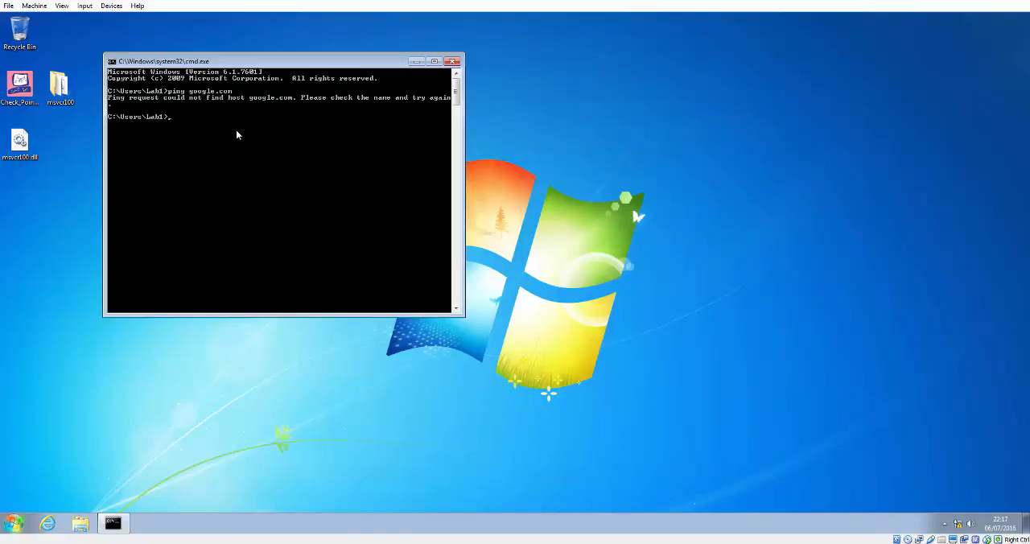
key(Up)
key(Return)
key(ctrl+c)
Step: Ping the gateway at 192.168.50.1 and stop the ping
key(Up)
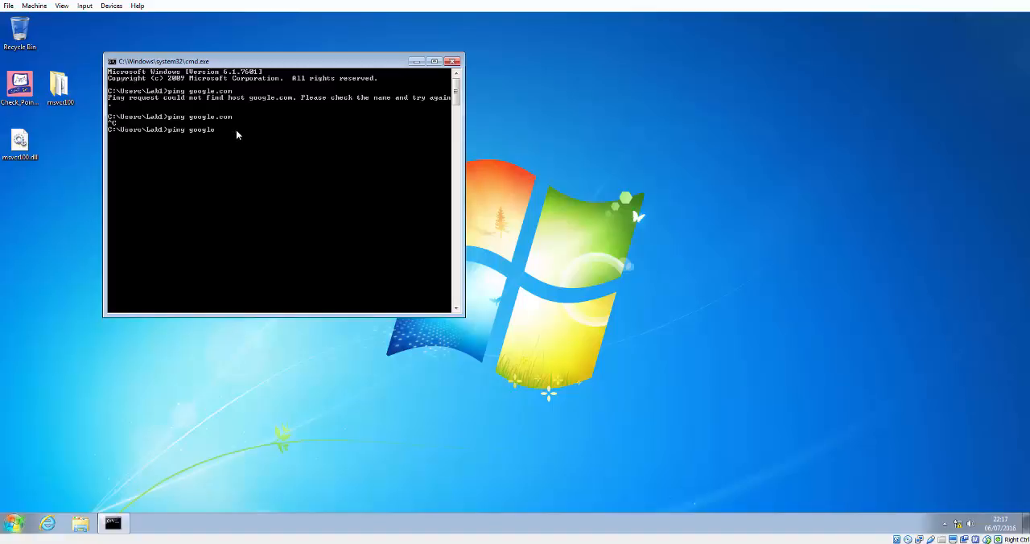
key(BackSpace)
key(BackSpace)
key(BackSpace)
text(192.168.50.1)
key(Return)
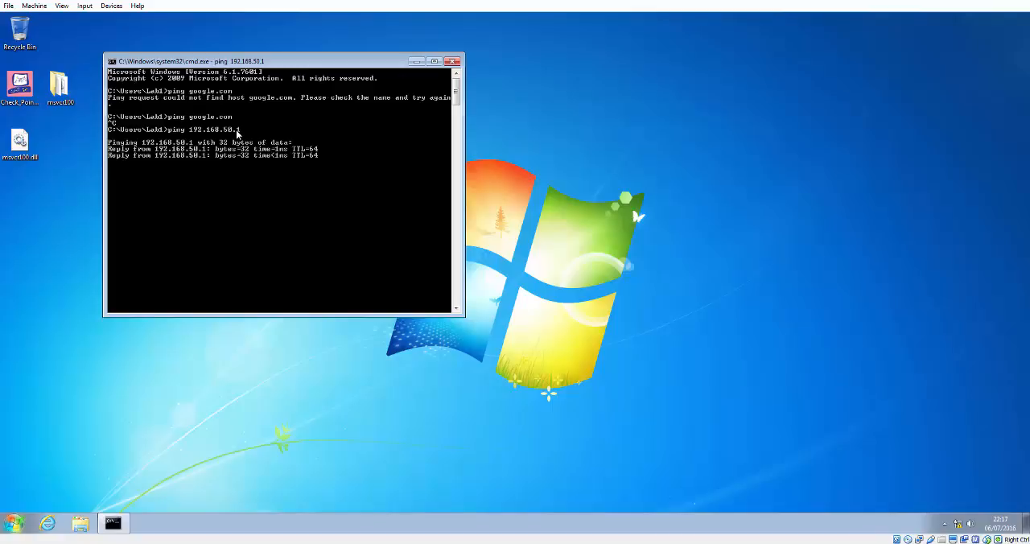
key(ctrl+c)
Step: Ping 192.168.50.254 and stop the ping
key(Up)
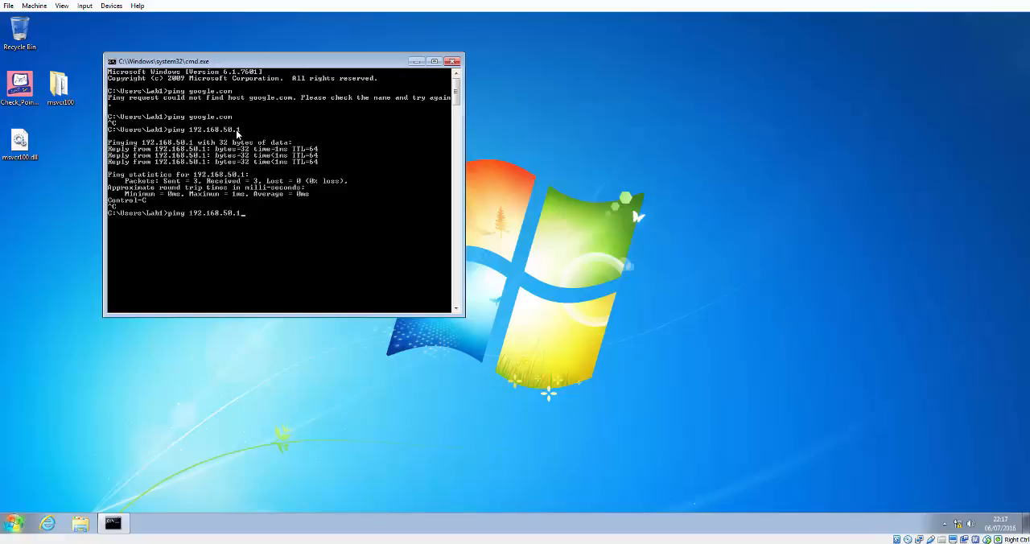
key(BackSpace)
text(54)
key(Return)
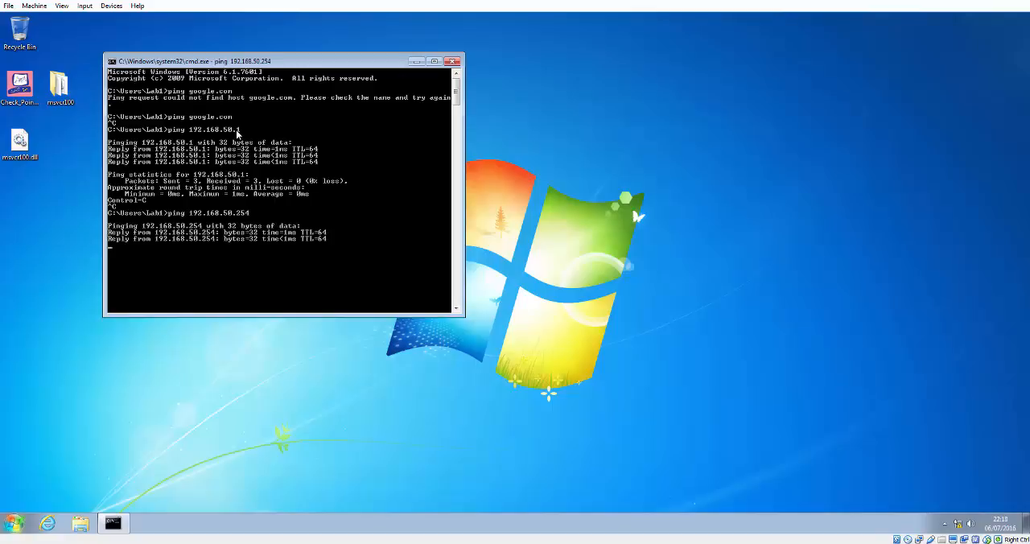
key(ctrl+c)
Step: Ping 192.168.50.1 again and let it complete
key(Up)
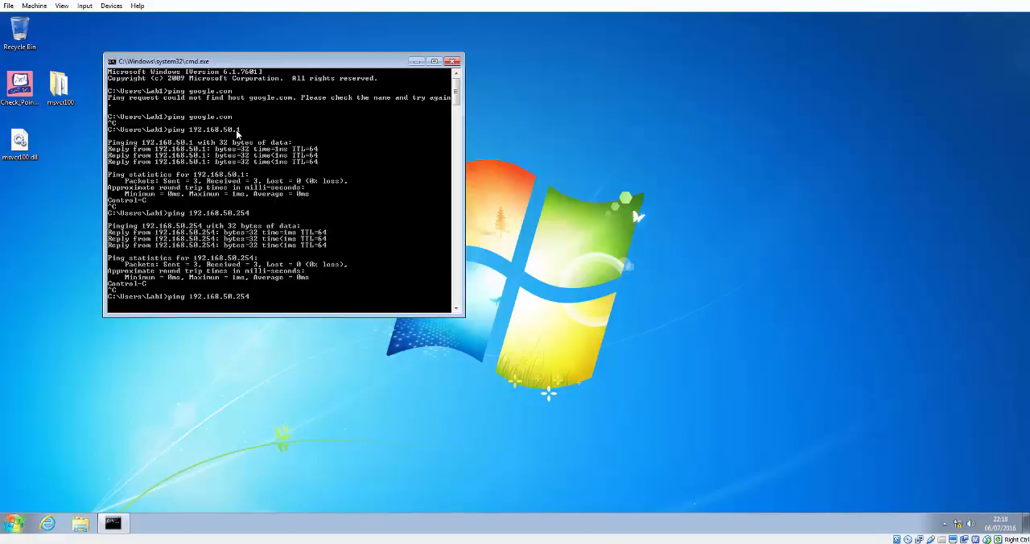
key(BackSpace)
key(BackSpace)
text(1)
key(Return)
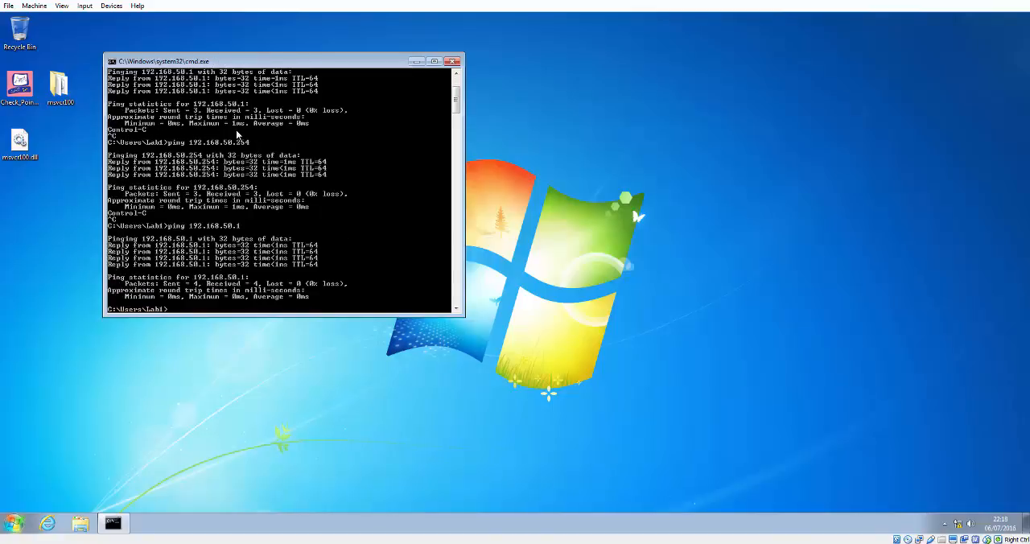
key(Return)
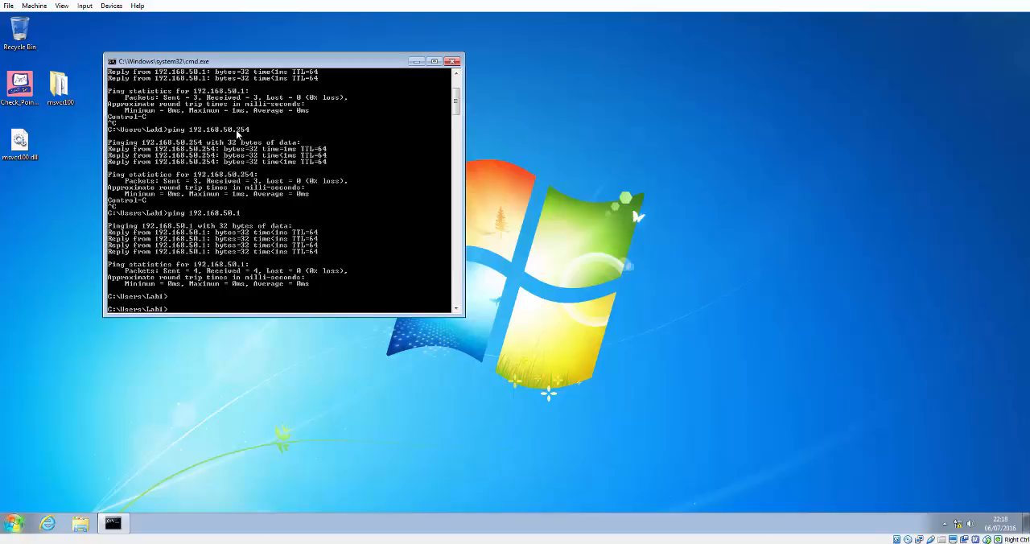
Step: Ping 8.8.8.8 to test internet access
text(ping 8.8.8.8)
key(Return)
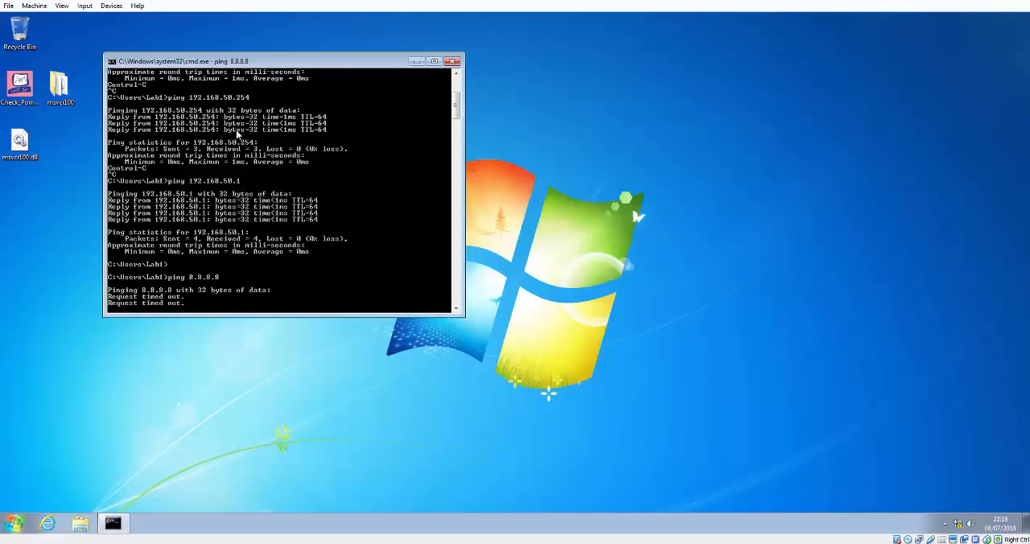
Step: Stop the ping and re-run show ip nat translations on the IOU5 router console
key(ctrl+c)
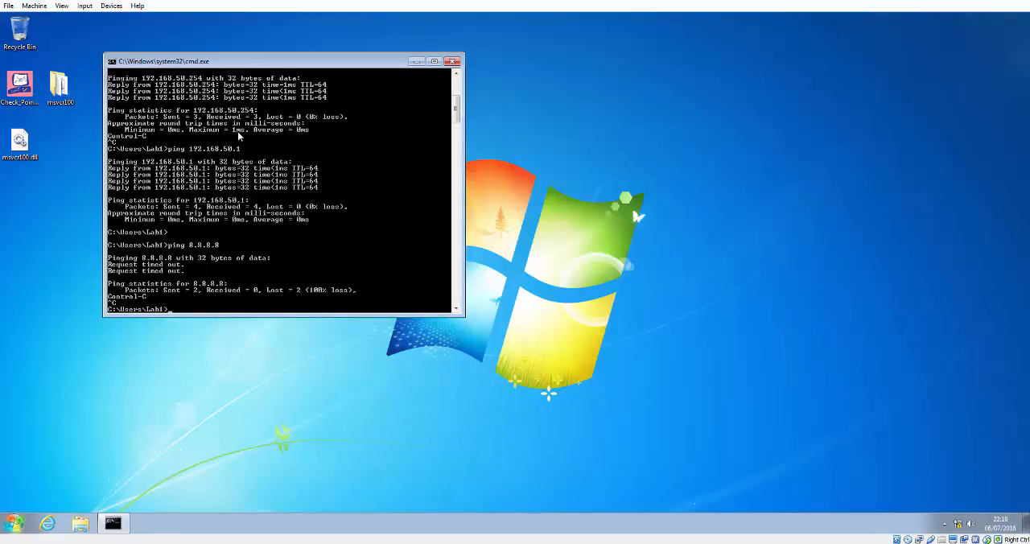
click(994, 1)
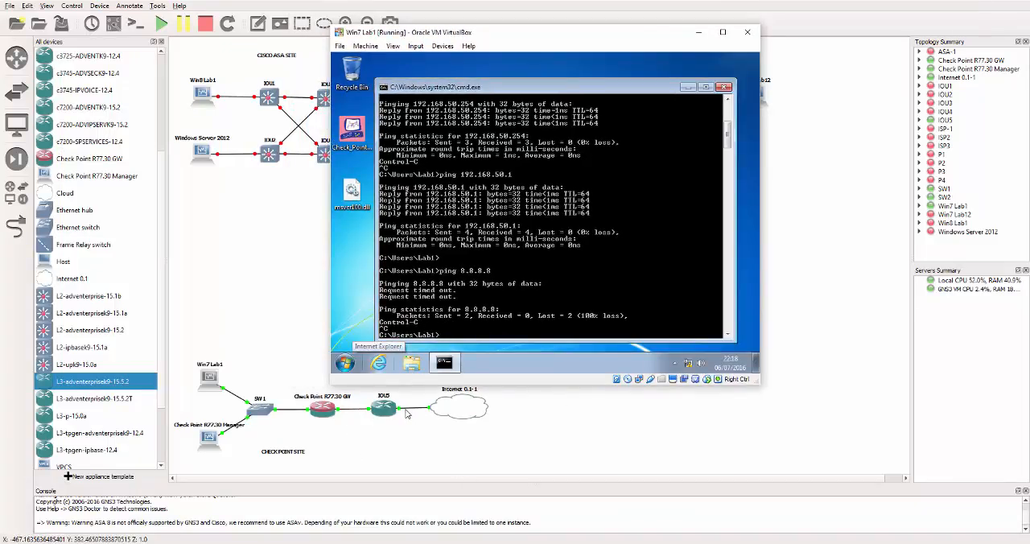
key(alt+Tab)
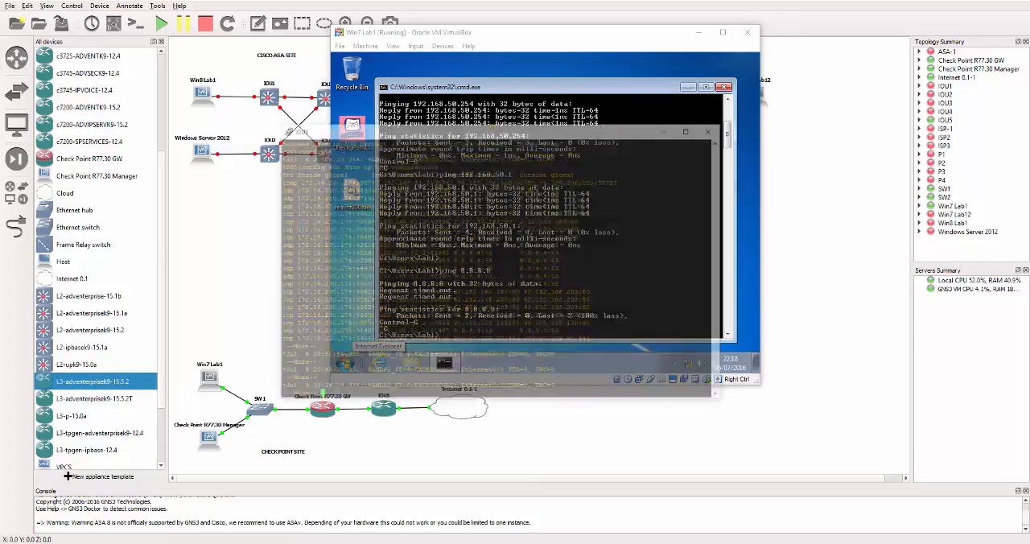
key(space)
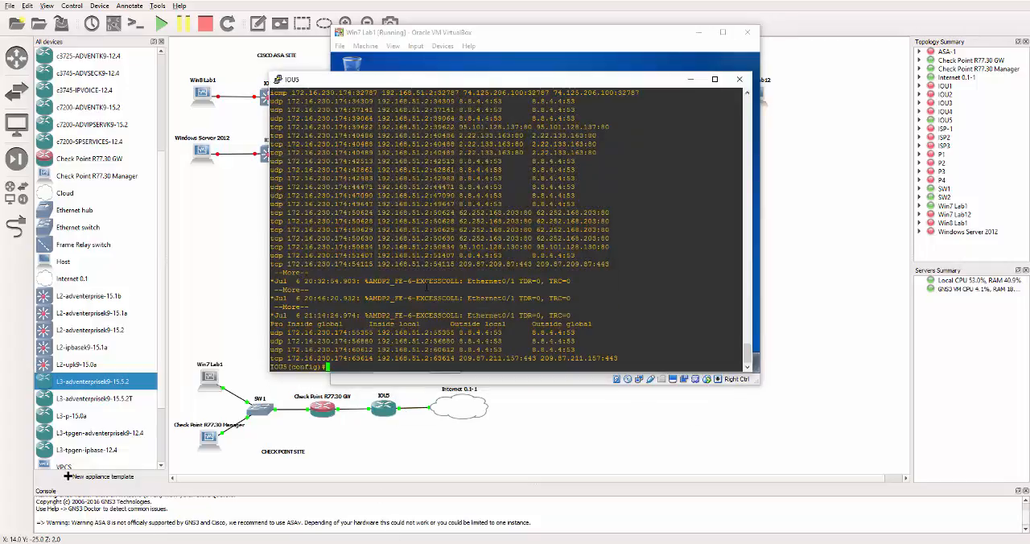
key(Return)
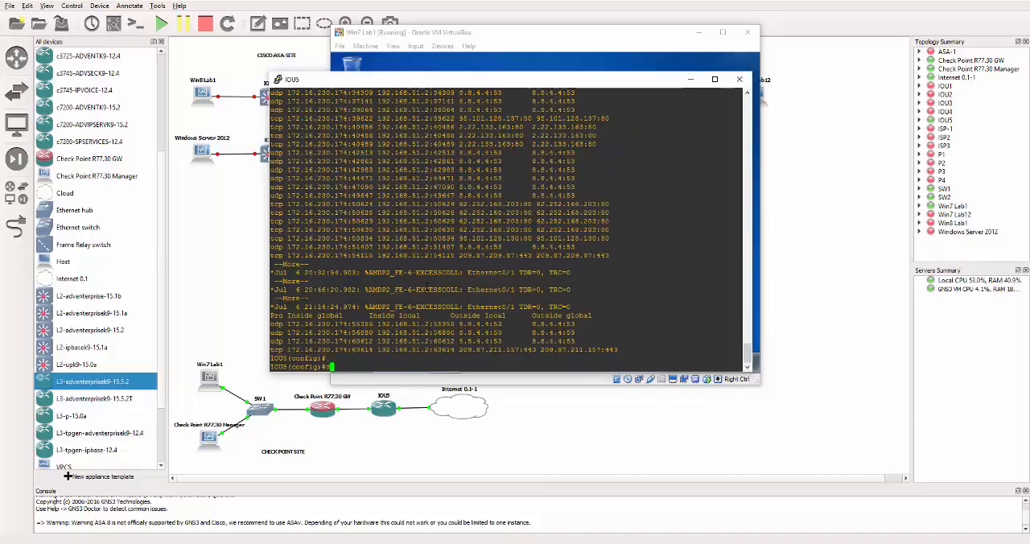
key(Up)
key(Return)
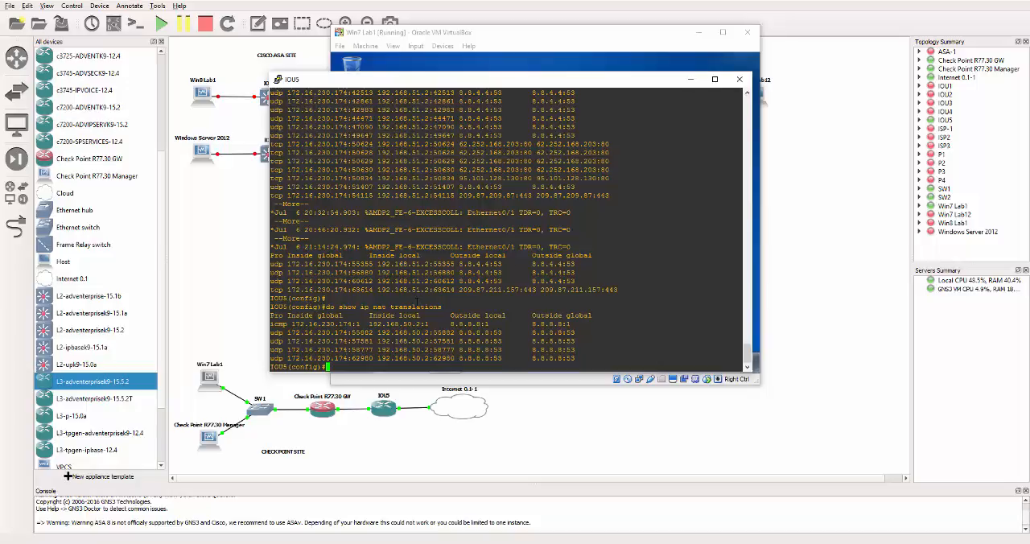
Step: Show the IP details of interface e0/1 on IOU5
text(do show ip int e0/1)
key(Return)
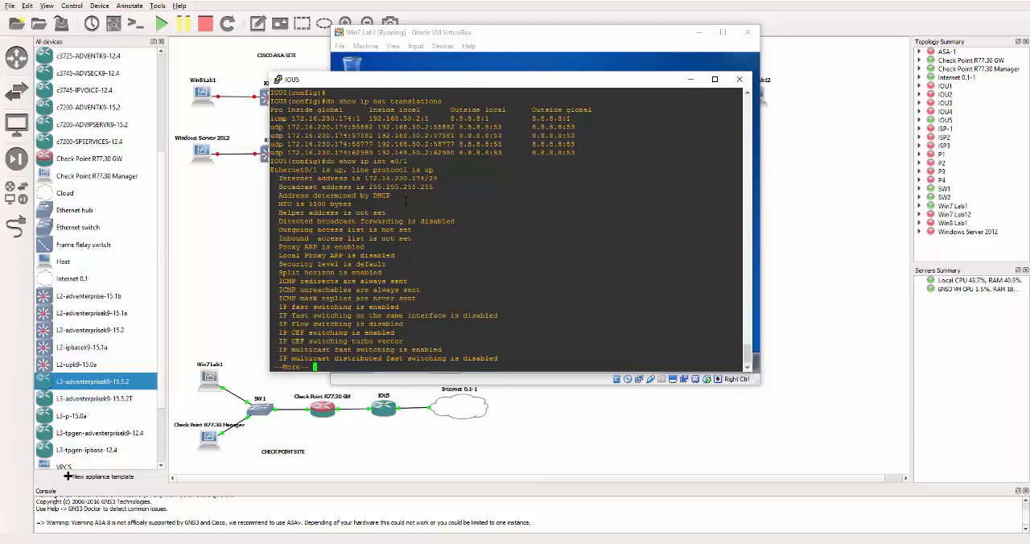
Step: Ping IOU5's outside address 172.16.230.174 from the Win7 Lab1 command prompt and stop it
click(576, 71)
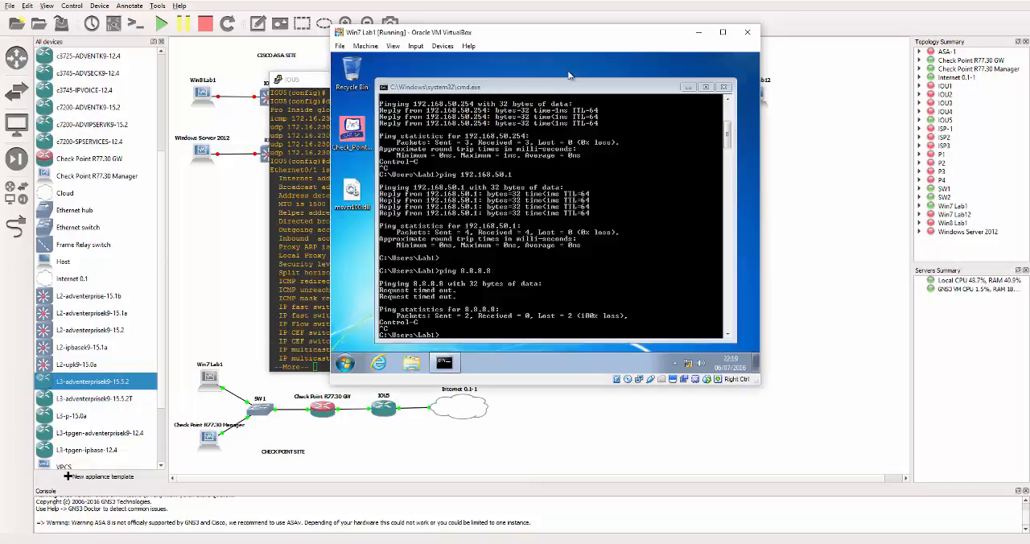
click(444, 338)
drag(508, 38, 704, 45)
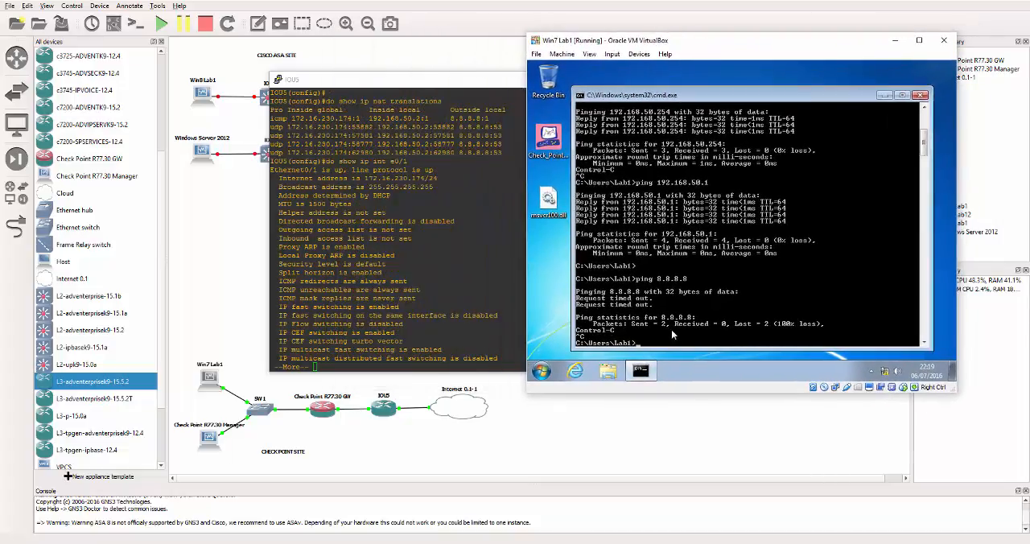
text(ping 172.16.230.174)
key(Return)
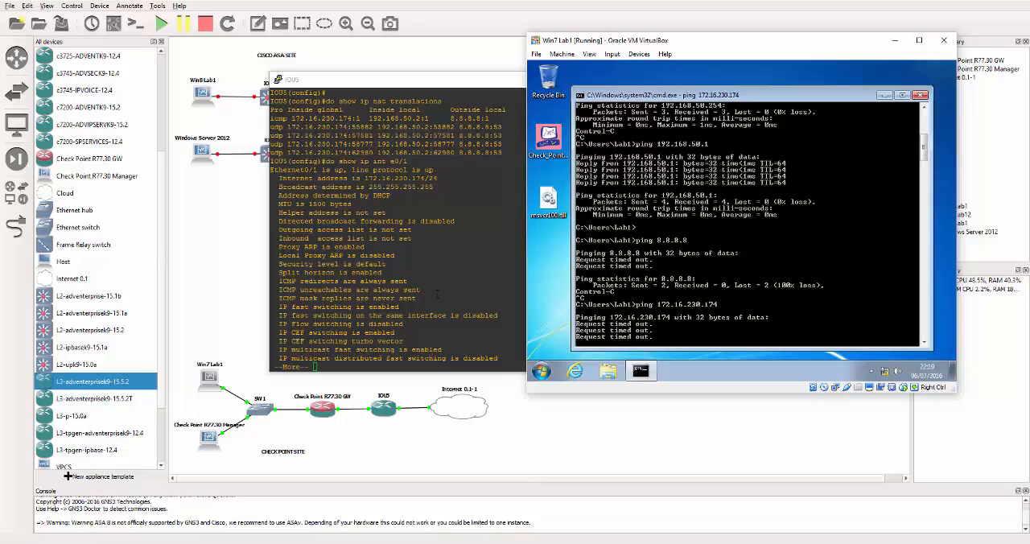
key(ctrl+c)
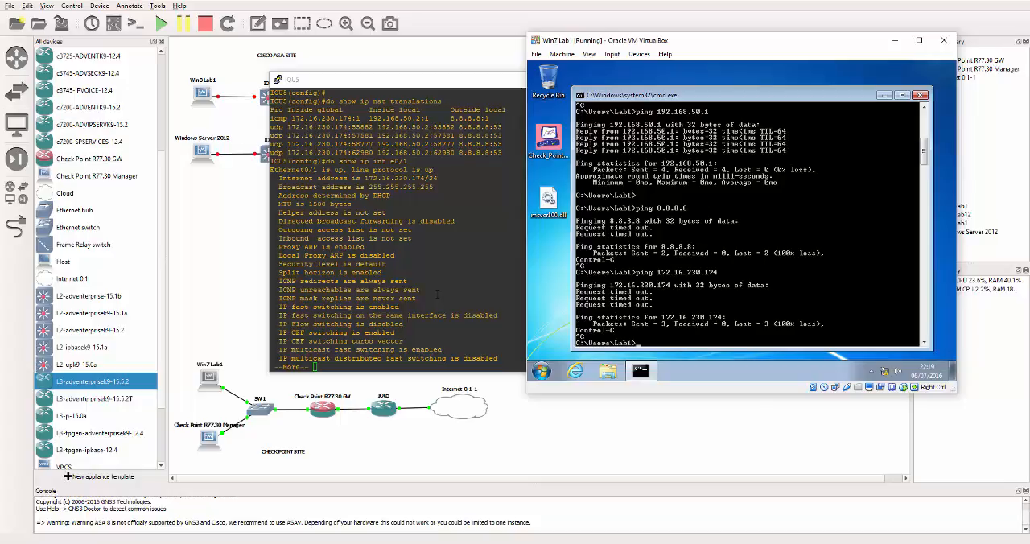
Step: Ping 192.168.50.1 again from the command history
key(Up)
key(Up)
key(Down)
key(BackSpace)
key(Up)
key(Up)
key(Return)
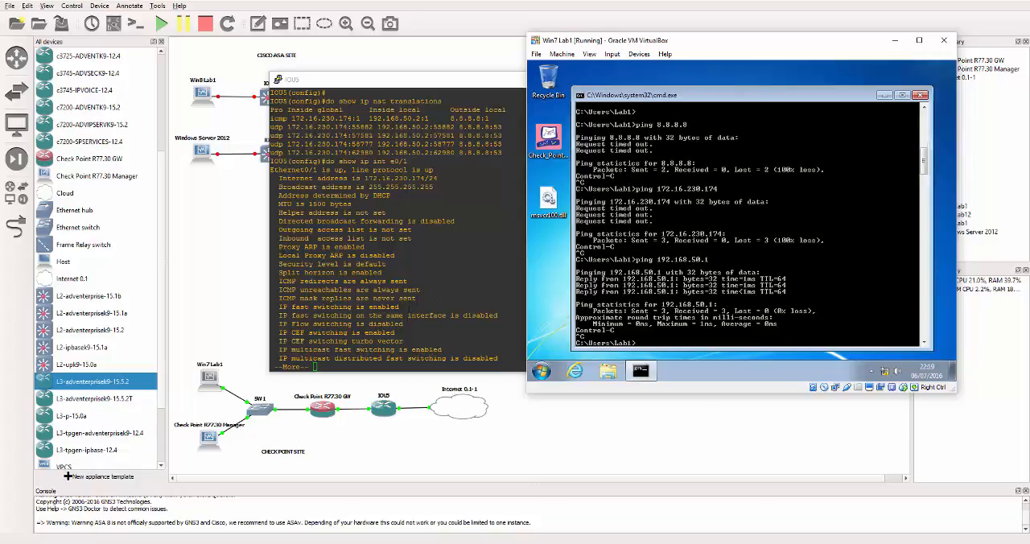
Step: Show the IP details of interface e0/0 on IOU5
click(409, 306)
text(qd)
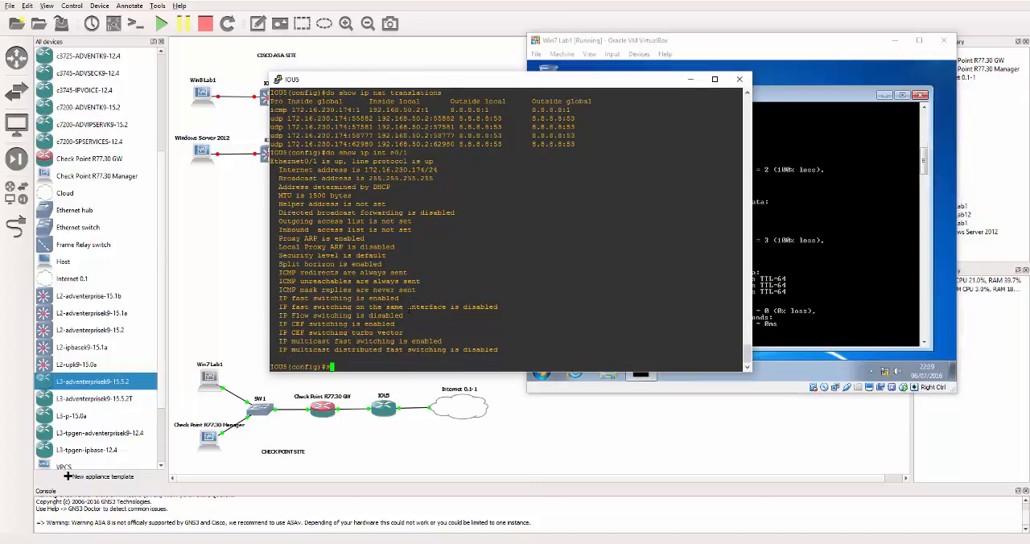
text(o show ip int e0/0)
key(Return)
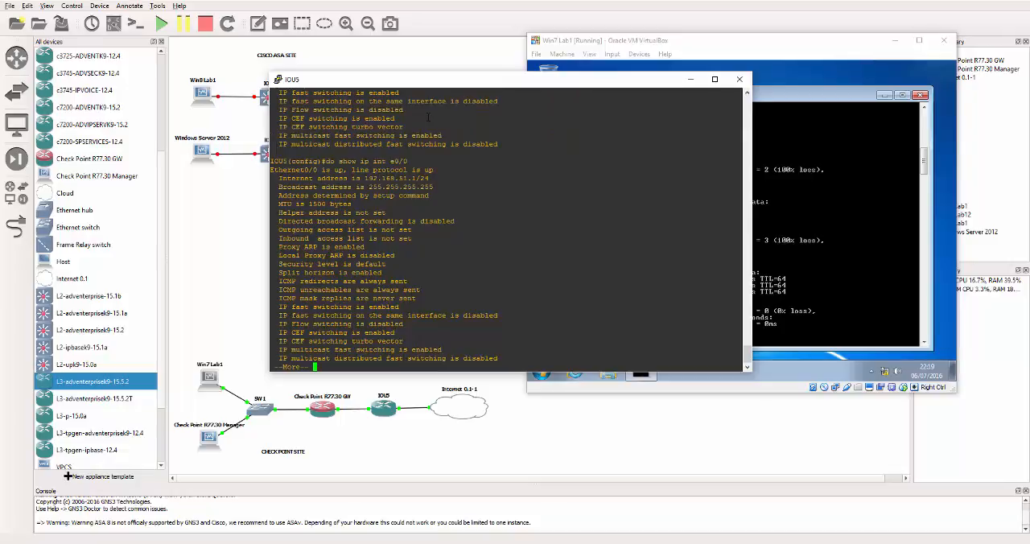
Step: Display IOU5's running configuration and page through it to the end
drag(439, 79, 378, 50)
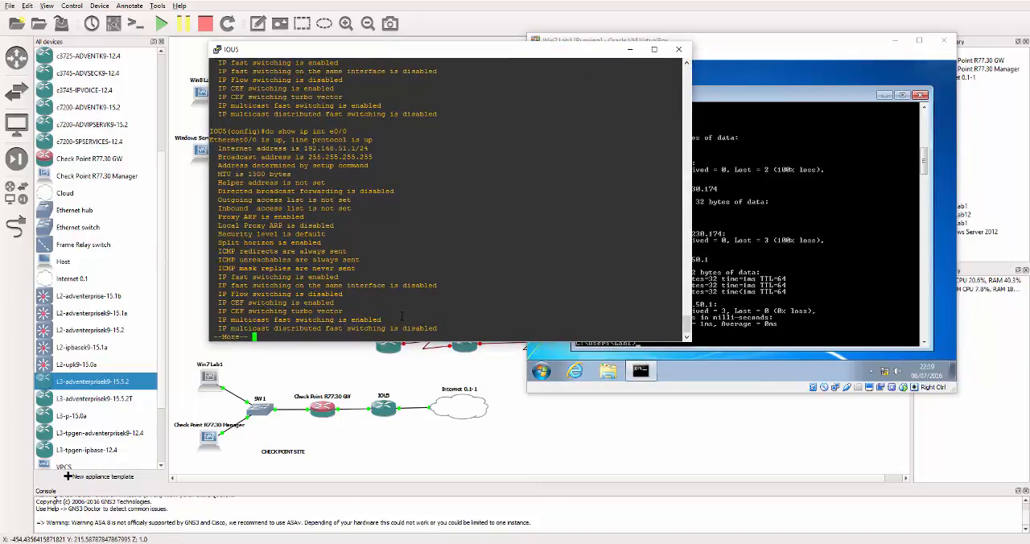
key(space)
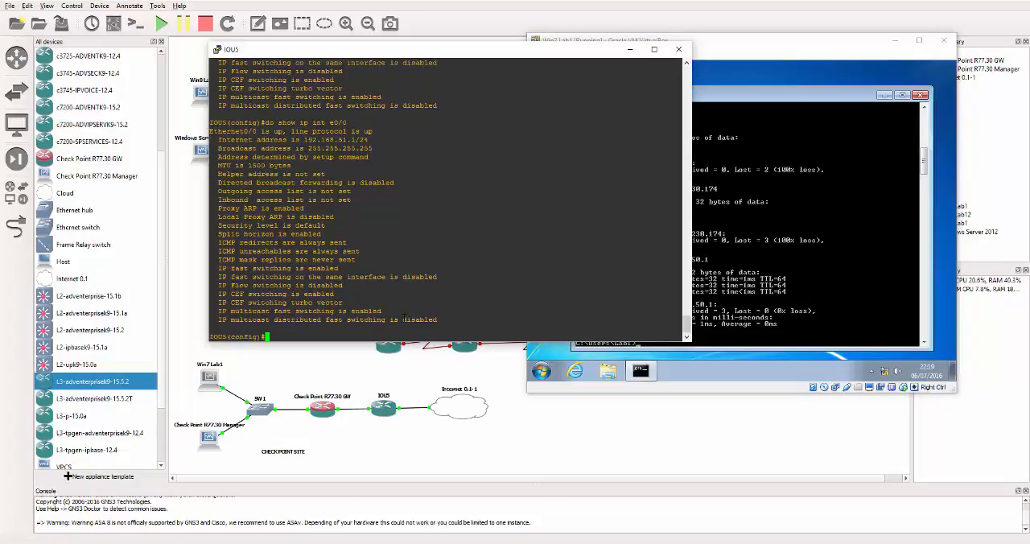
text(do show run)
key(Return)
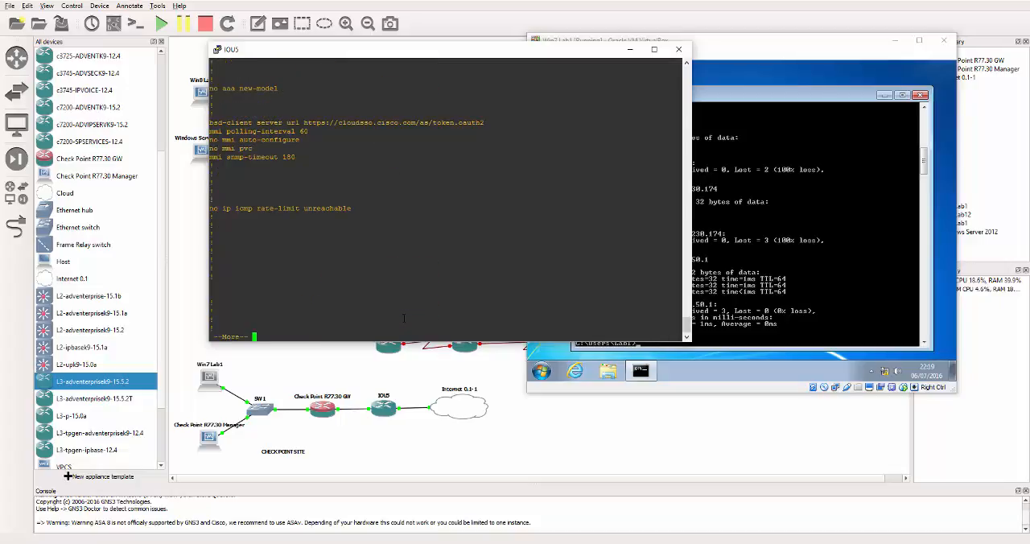
key(space)
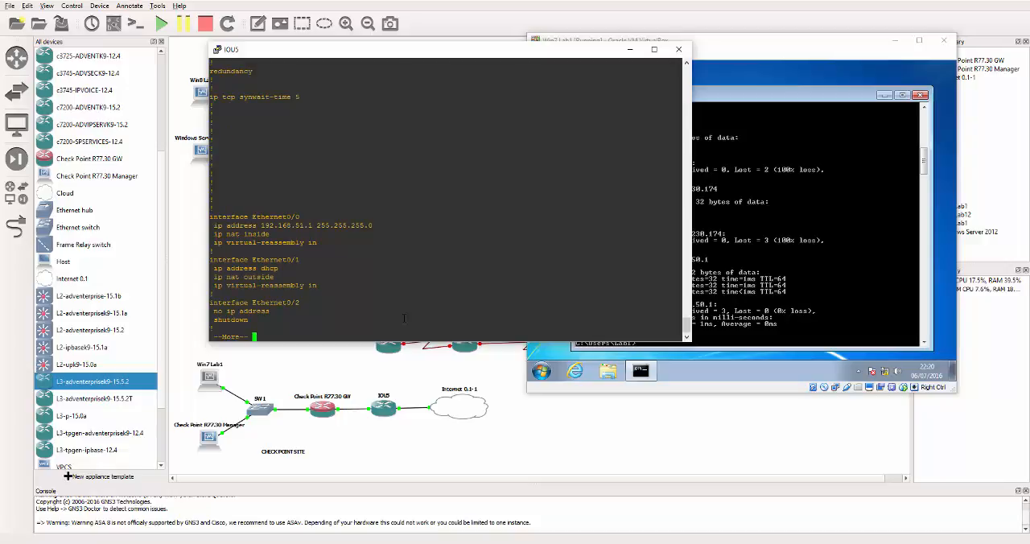
key(space)
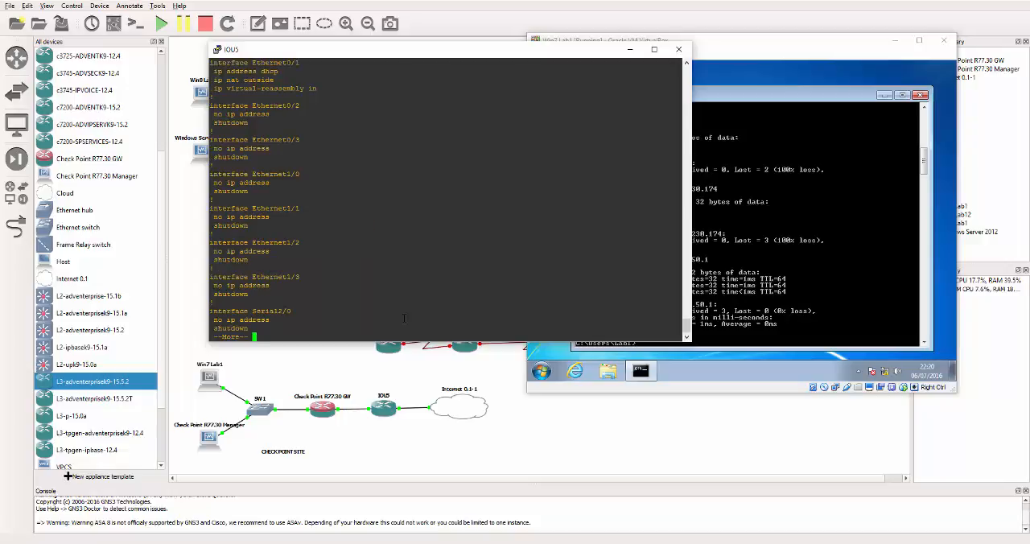
key(space)
key(space)
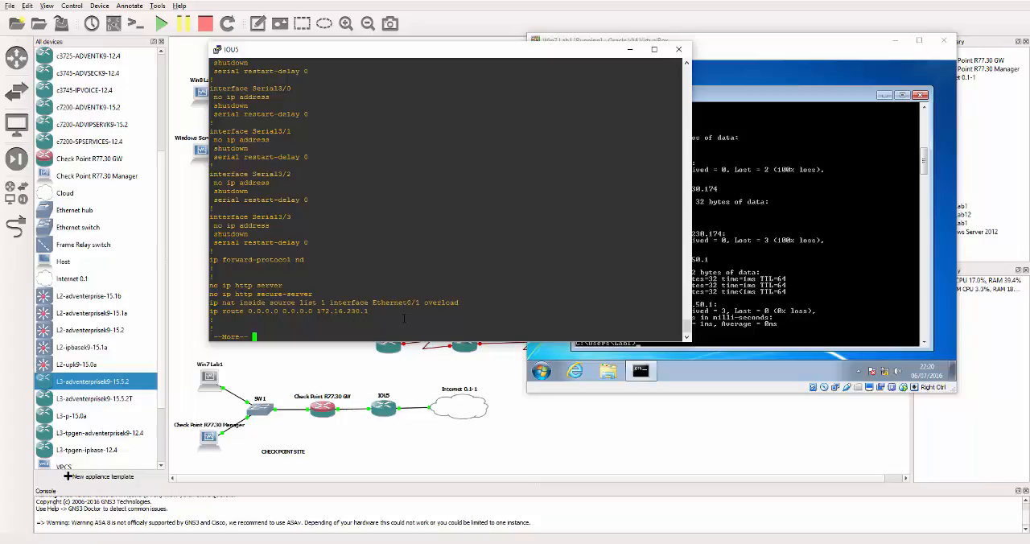
key(space)
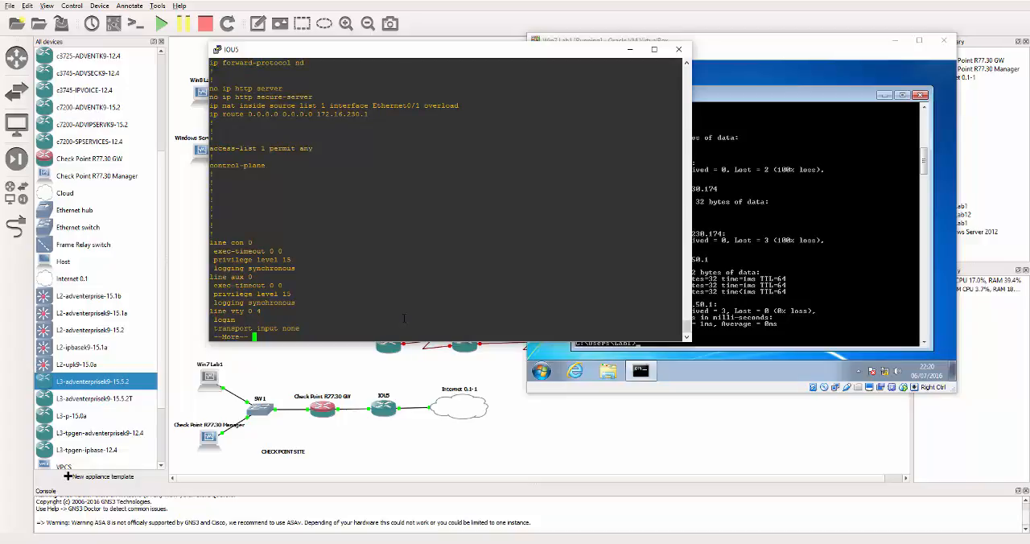
key(q)
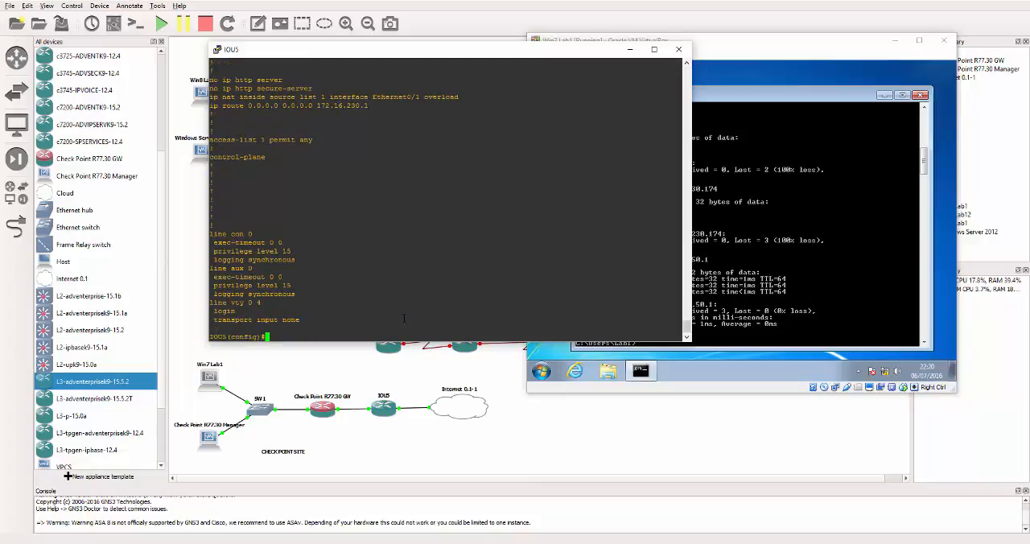
Step: Replace IOU5's default route with ip route 0.0.0.0 0.0.0.0 172.16.0.1
text(no ip route 0.0.0.0.0.0.0.0)
key(Return)
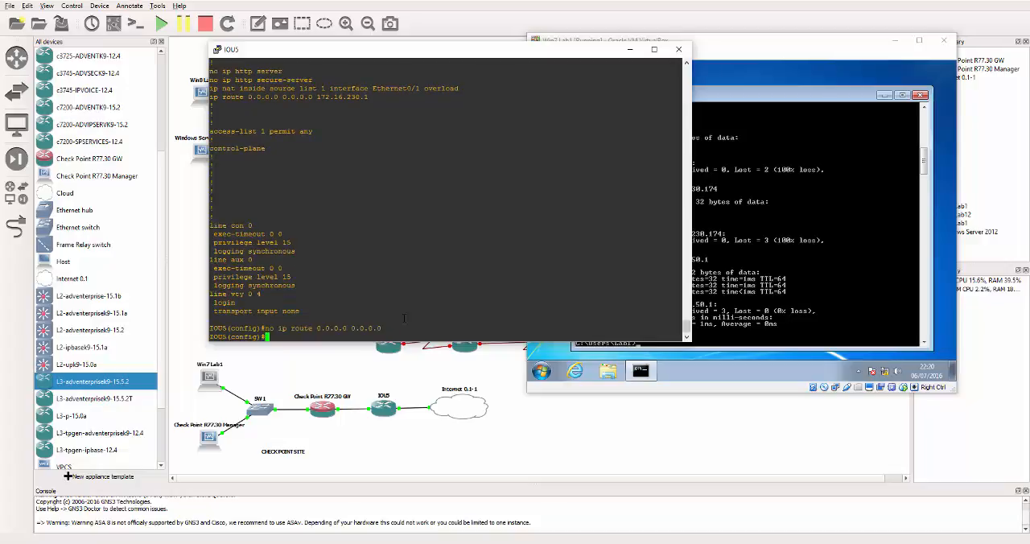
text(ip route 0.0.0.0 0.0.0.0)
key(BackSpace)
key(BackSpace)
key(BackSpace)
key(BackSpace)
key(BackSpace)
key(BackSpace)
text(0.0.0 172.16.0.1)
key(Return)
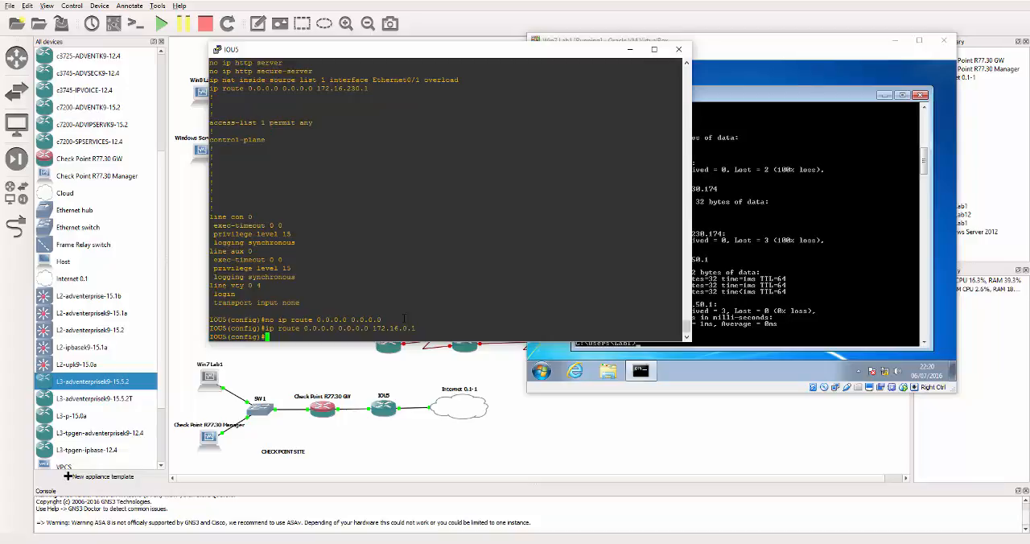
Step: Ping 192.168.50.1 again from Win7 Lab1 and stop it
click(729, 318)
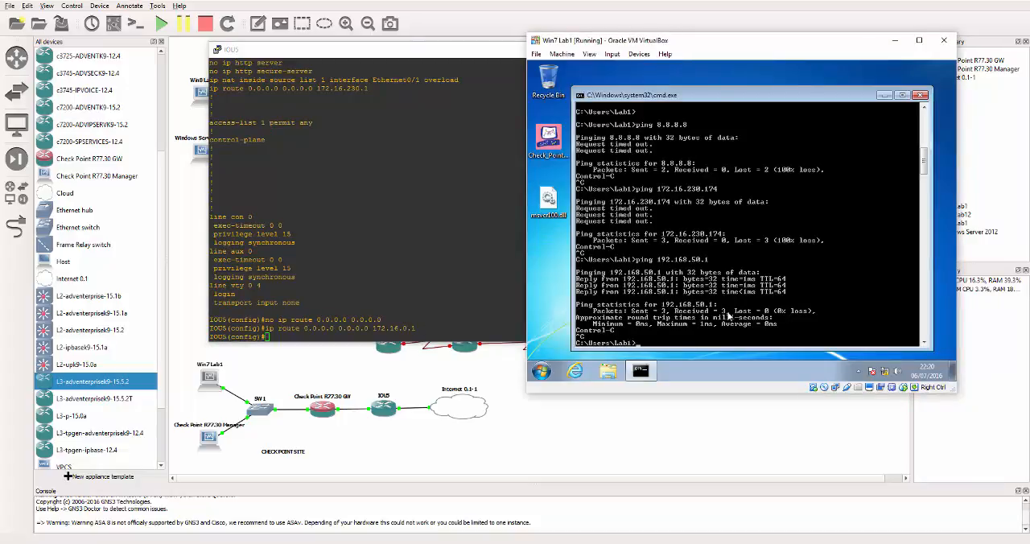
key(Up)
key(Return)
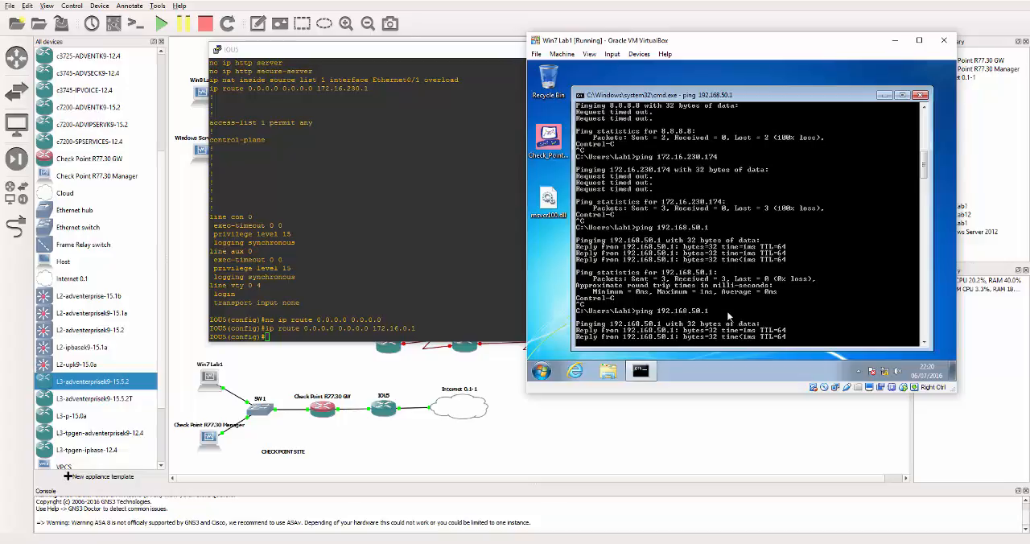
key(ctrl+c)
Step: Ping 172.16.230.174 again and stop it
key(Up)
key(BackSpace)
text(254)
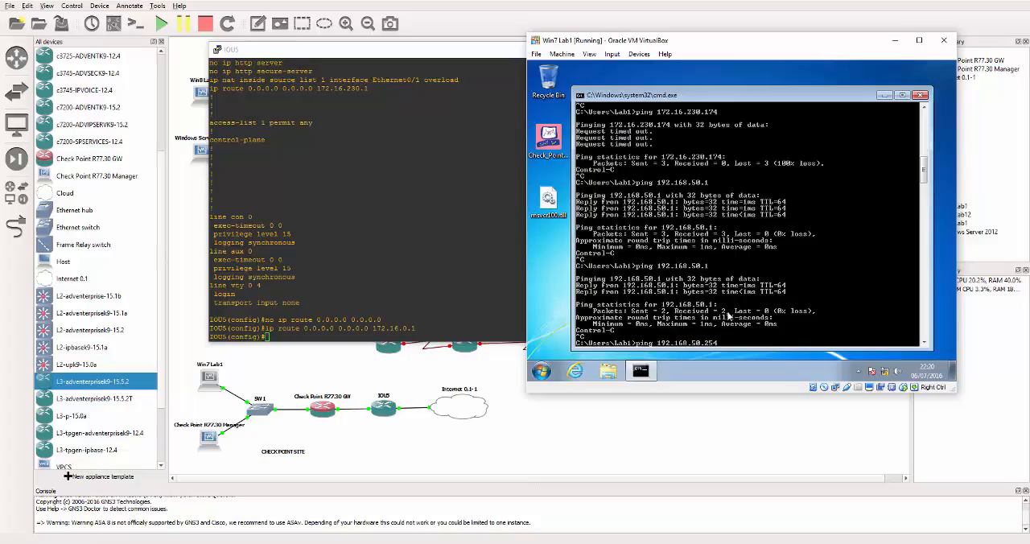
key(Up)
key(Return)
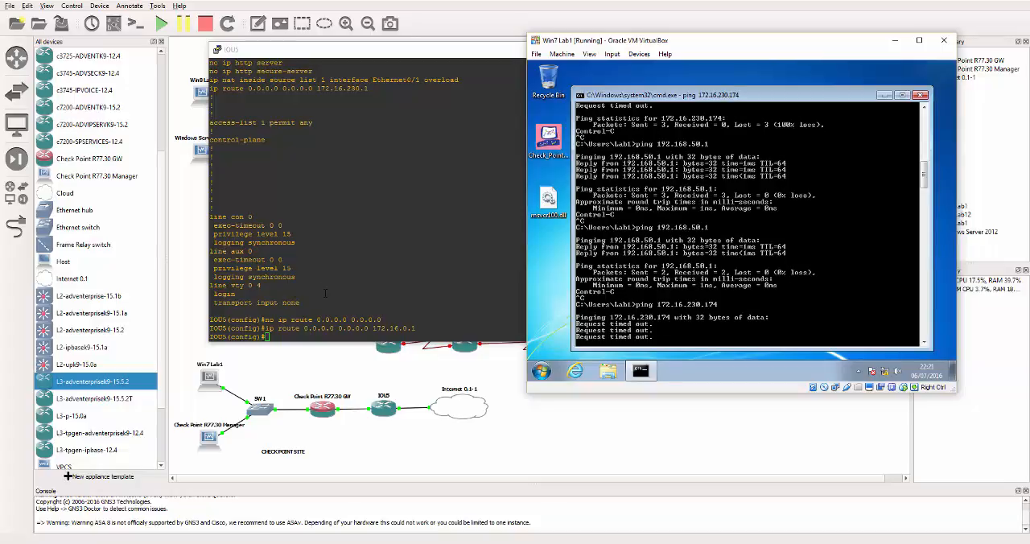
key(ctrl+c)
Step: Ping 8.8.8.8 again to test internet access and stop it
key(Up)
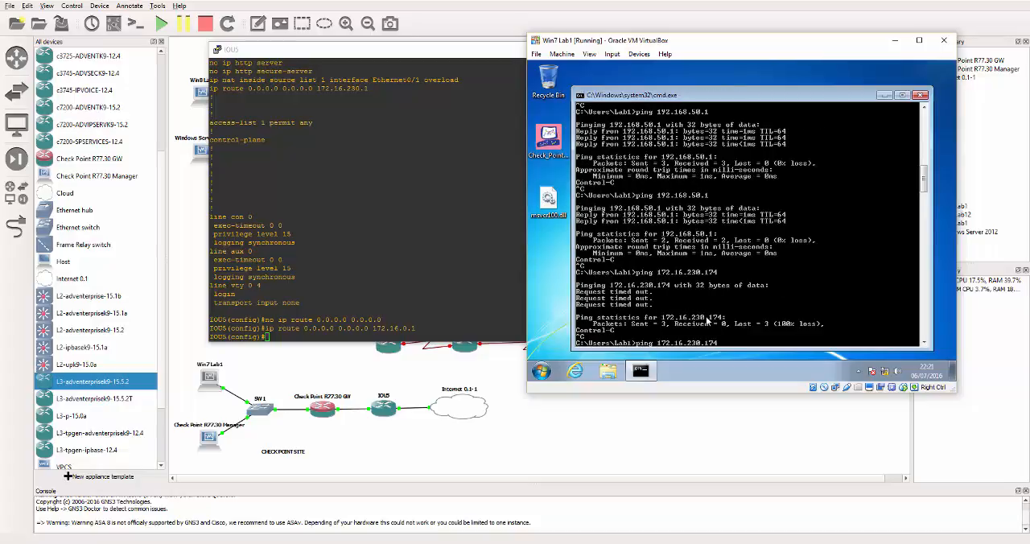
key(BackSpace)
key(BackSpace)
key(BackSpace)
key(BackSpace)
key(BackSpace)
key(BackSpace)
key(BackSpace)
key(BackSpace)
key(BackSpace)
key(BackSpace)
key(BackSpace)
key(BackSpace)
key(BackSpace)
key(BackSpace)
text(8.8.8.8)
key(Return)
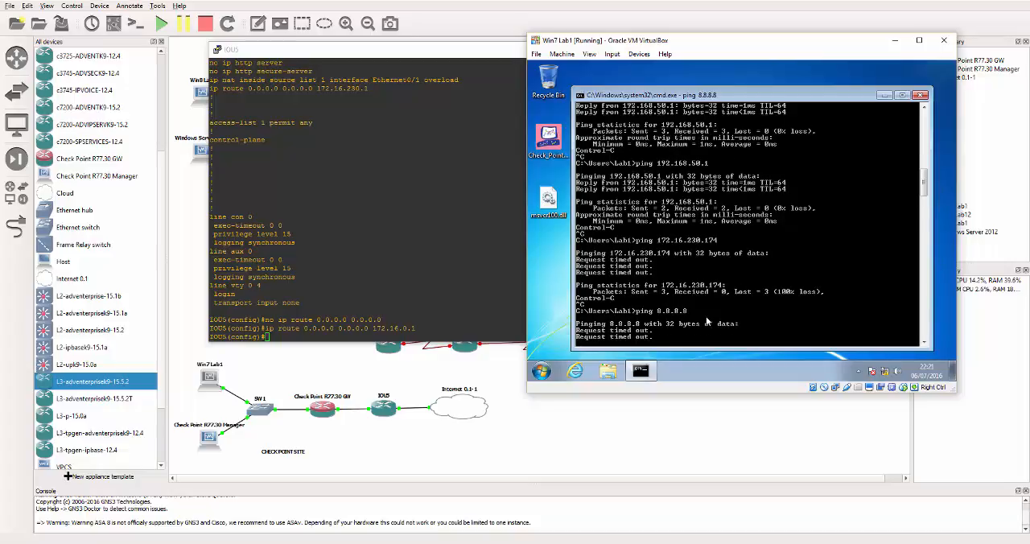
key(ctrl+c)
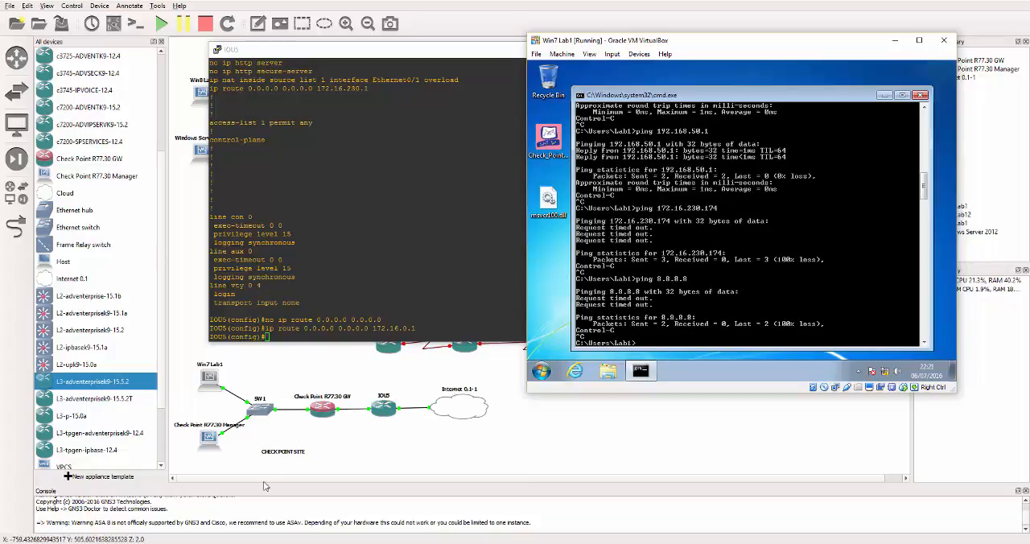
Step: Maximize the Win7 Lab1 VM and launch SmartDashboard R77.30
click(919, 41)
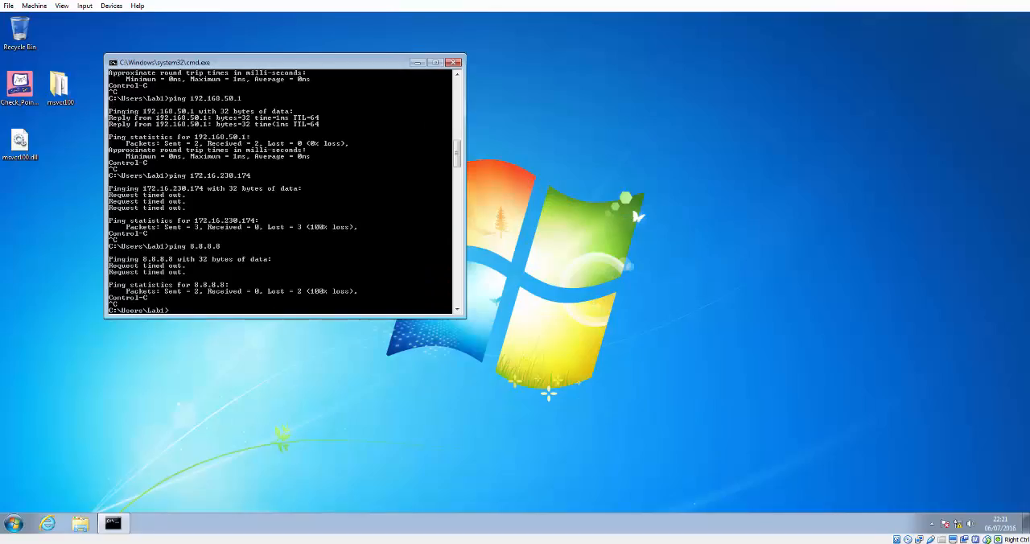
click(11, 525)
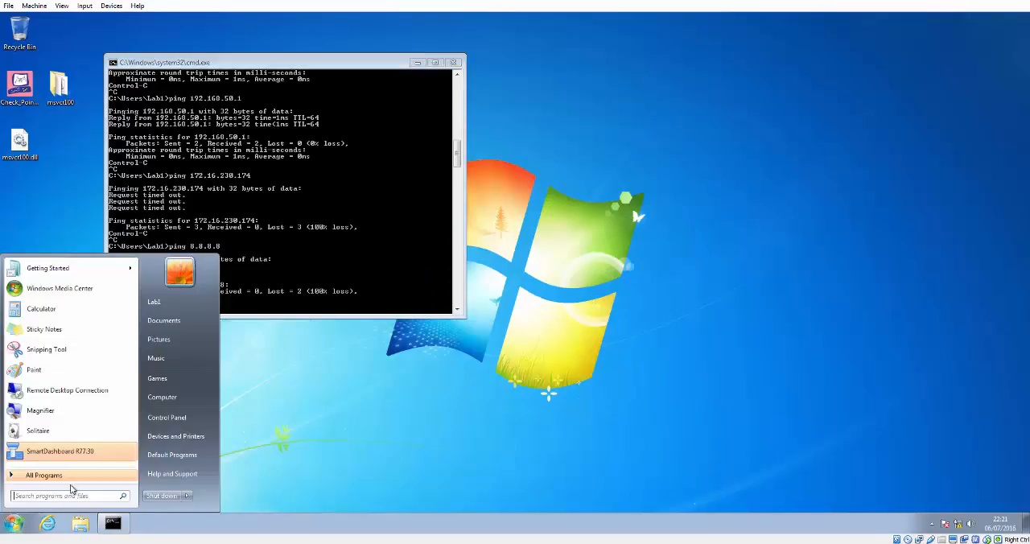
click(65, 456)
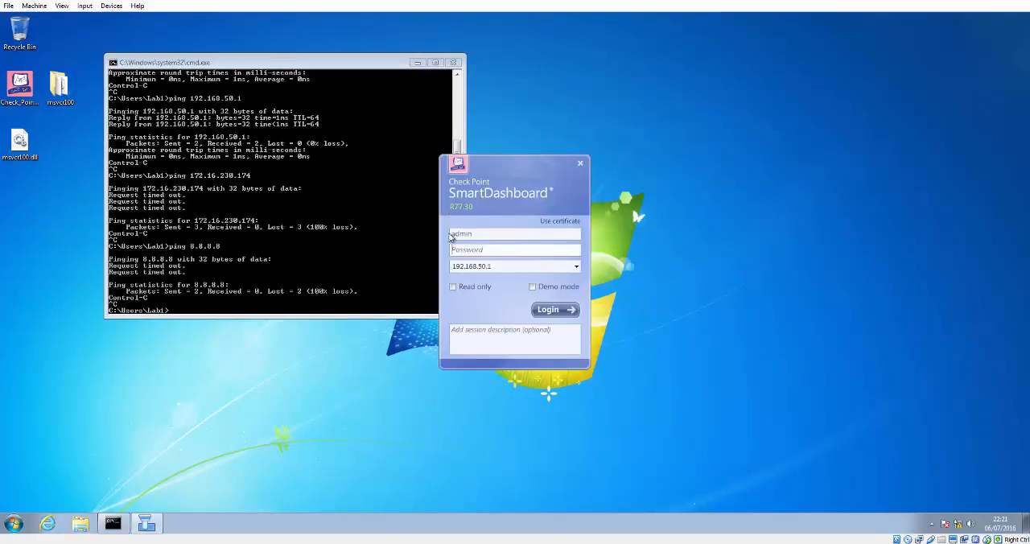
Step: Log in to SmartDashboard on server 192.168.50.1 as admin with the account password
text(a•••••)
key(BackSpace)
key(BackSpace)
key(BackSpace)
key(BackSpace)
key(BackSpace)
key(BackSpace)
text(•••••)
key(Return)
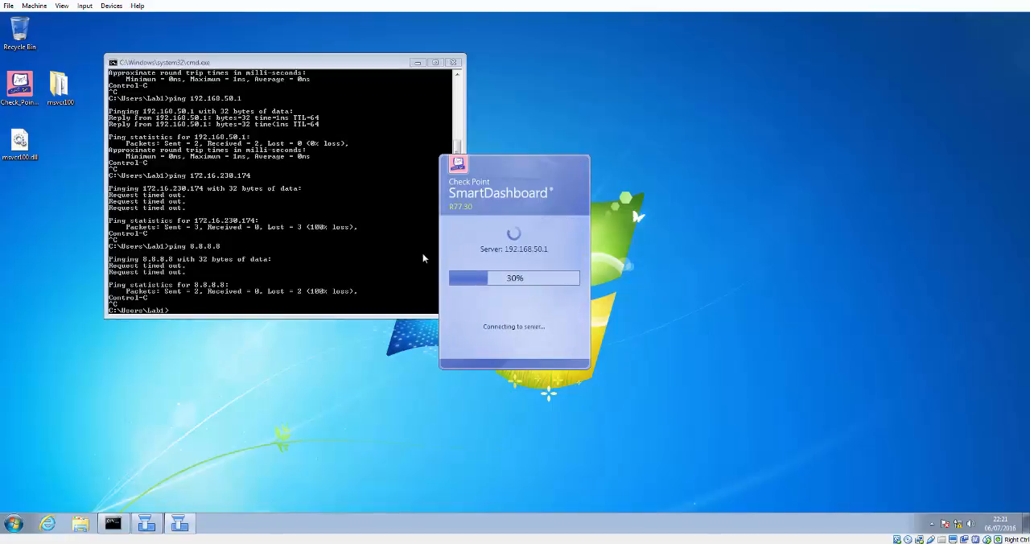
Step: Open the firewall Policy and add a new rule below LAN-TO-WAN named Net-192.168.51.0
click(610, 294)
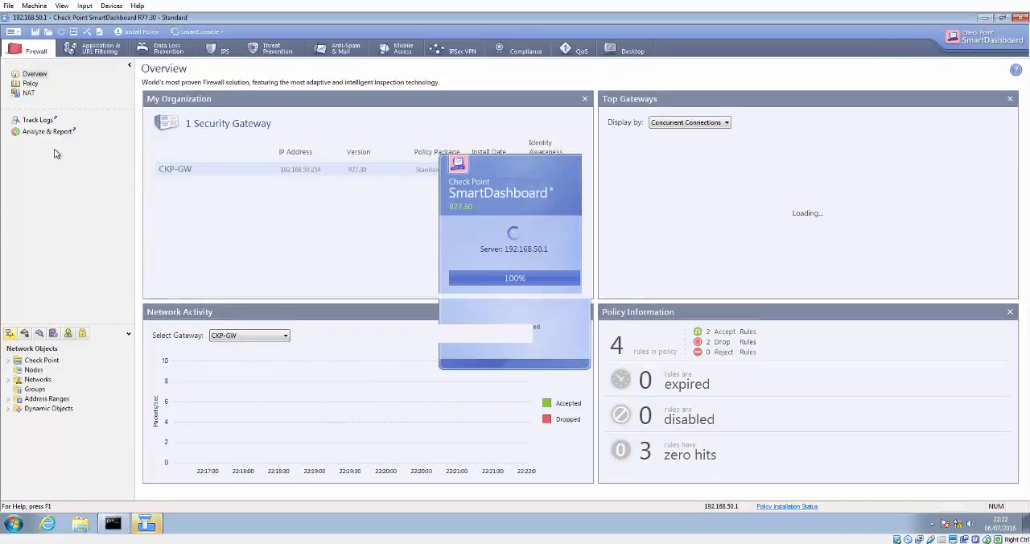
click(31, 85)
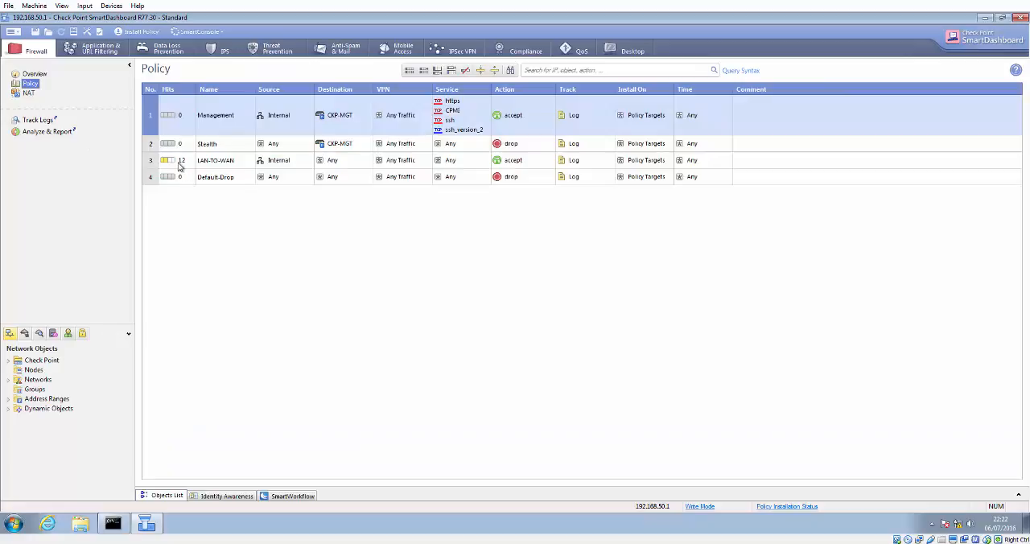
mouse_move(170, 164)
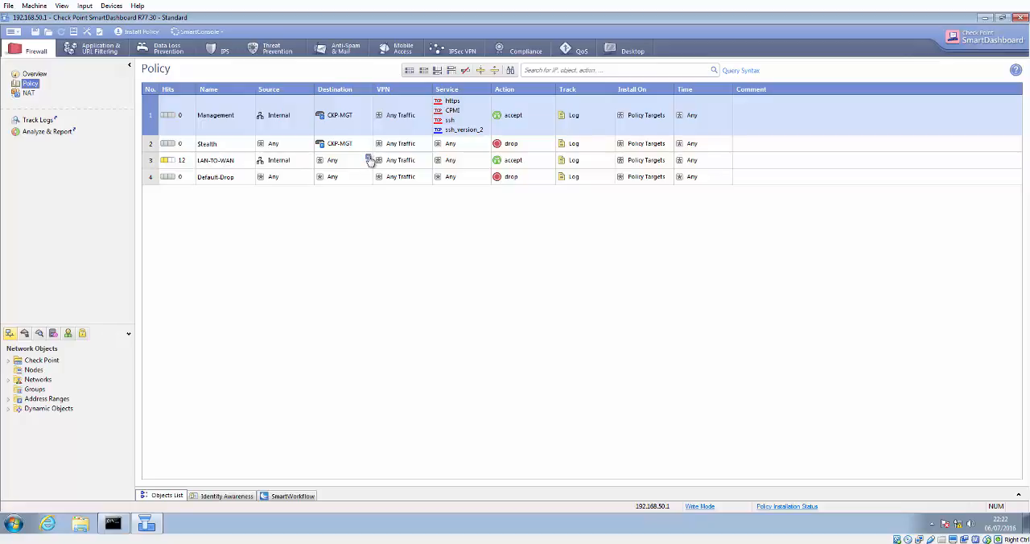
right_click(153, 164)
mouse_move(193, 171)
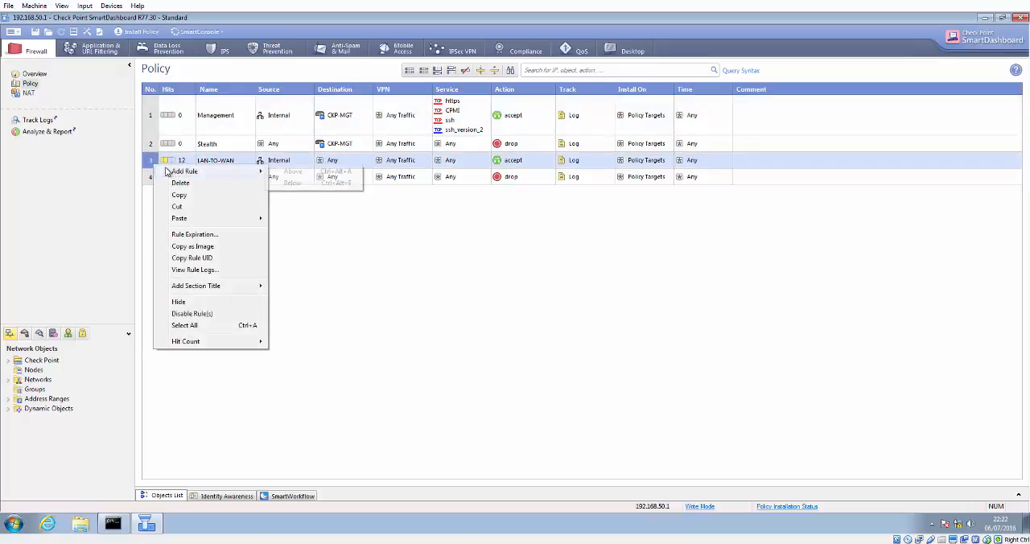
click(296, 182)
double_click(231, 183)
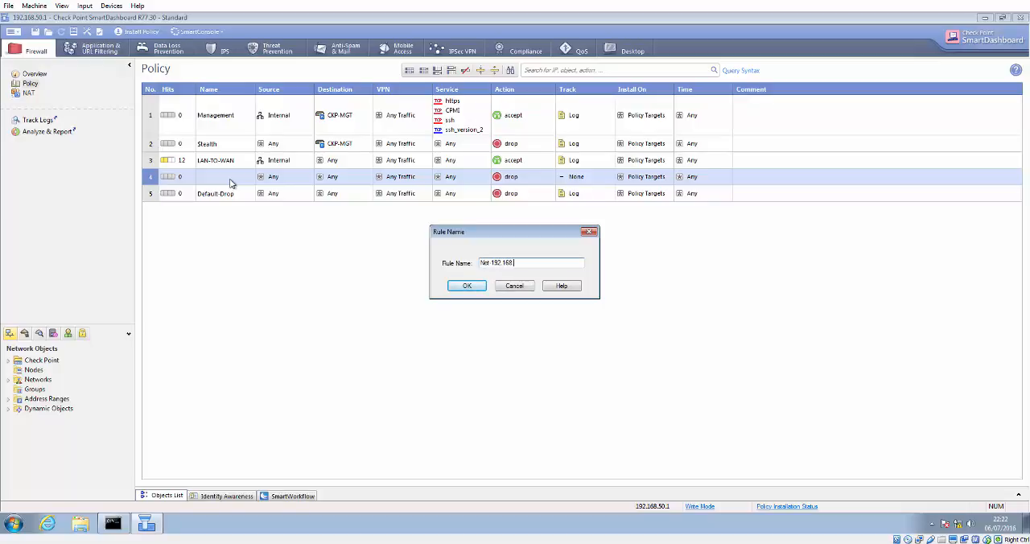
text(.0)
key(Return)
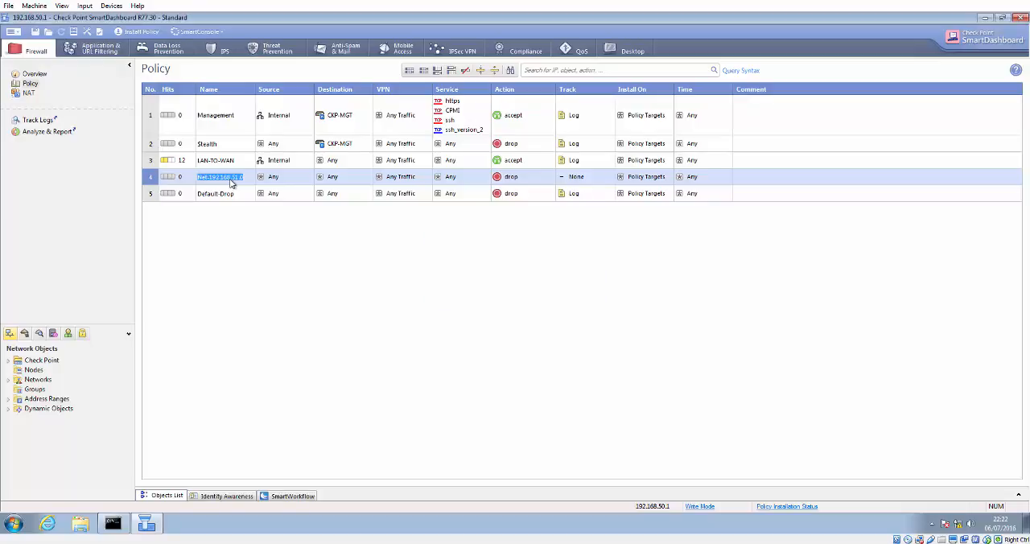
Step: Create a network object Net-192.168.51.0 with network address 192.168.51.0 and net mask 255.255.255.0
right_click(18, 382)
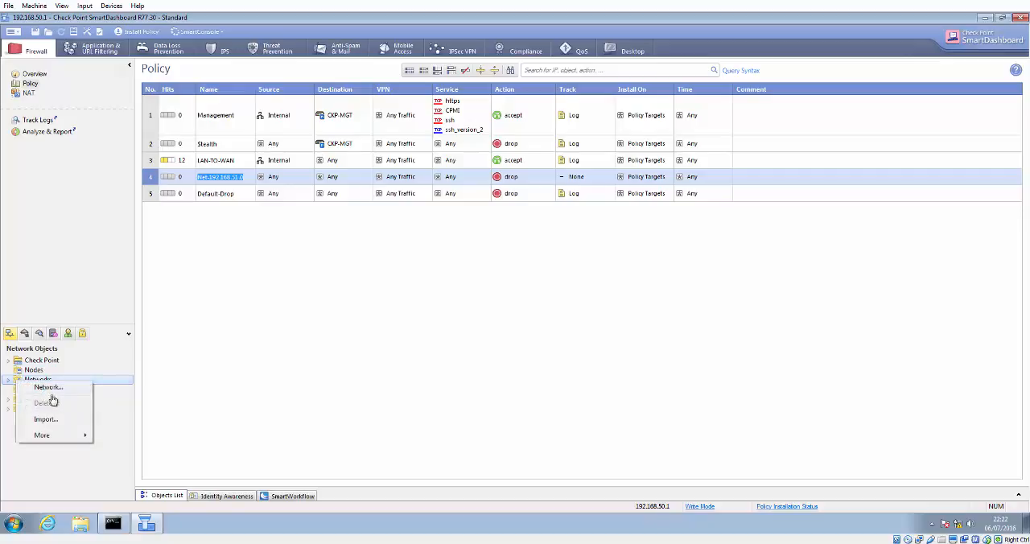
click(60, 388)
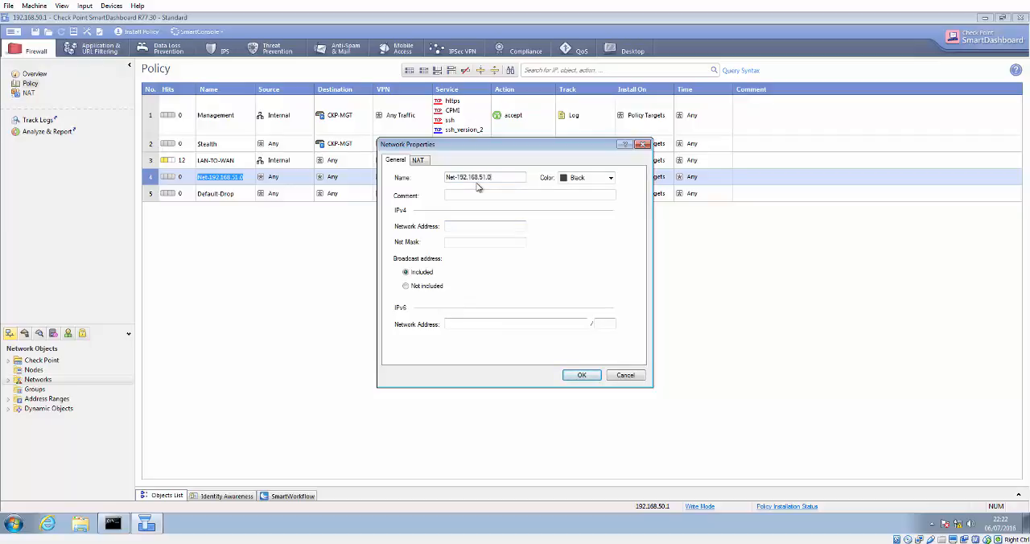
click(454, 226)
key(Tab)
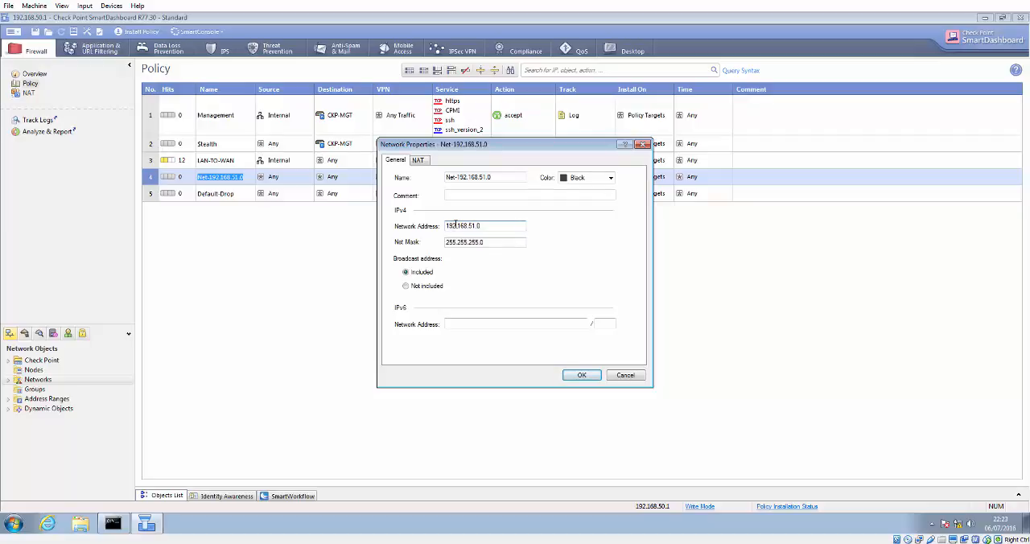
click(581, 376)
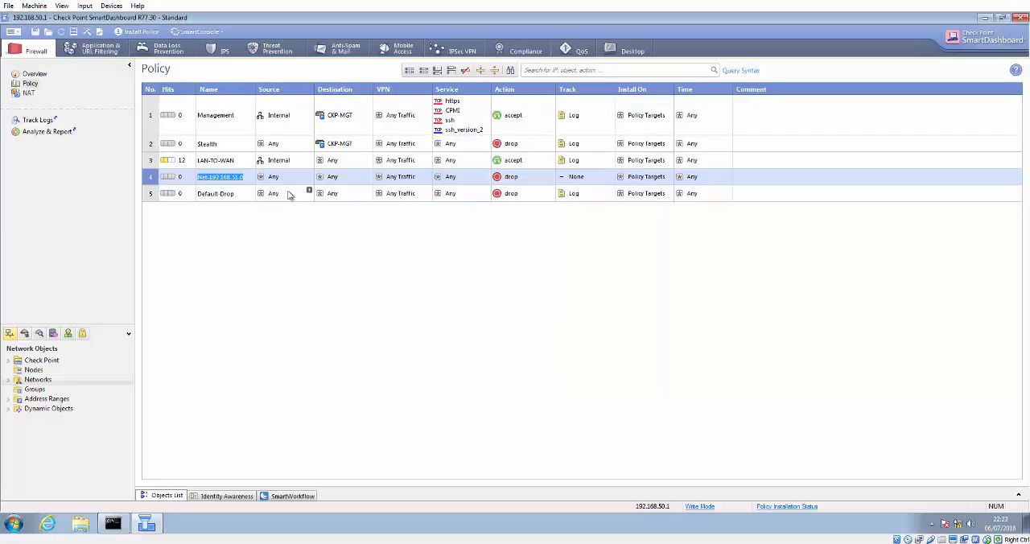
Step: Put Net-192.168.51.0 and Internal into both the source and destination of the new rule
click(9, 380)
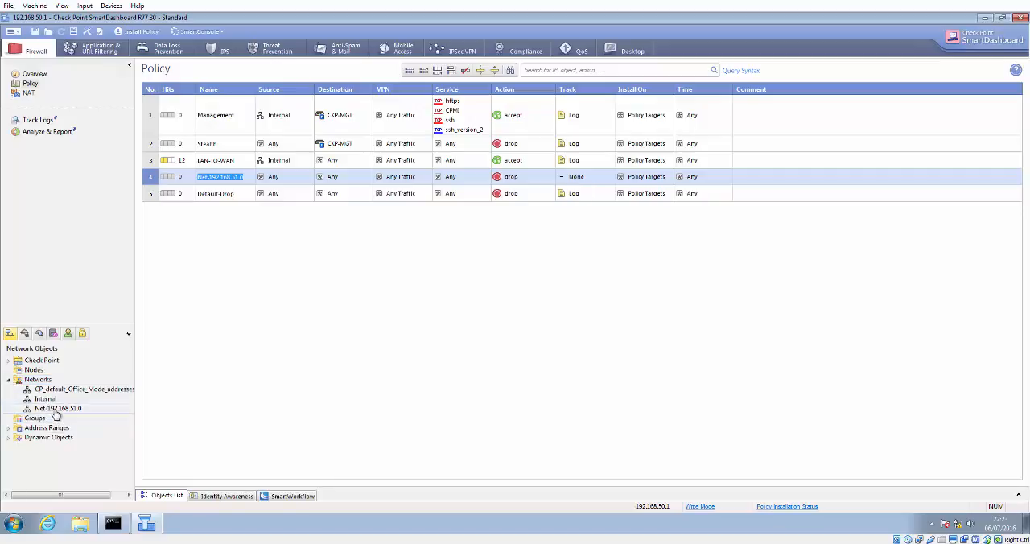
click(54, 411)
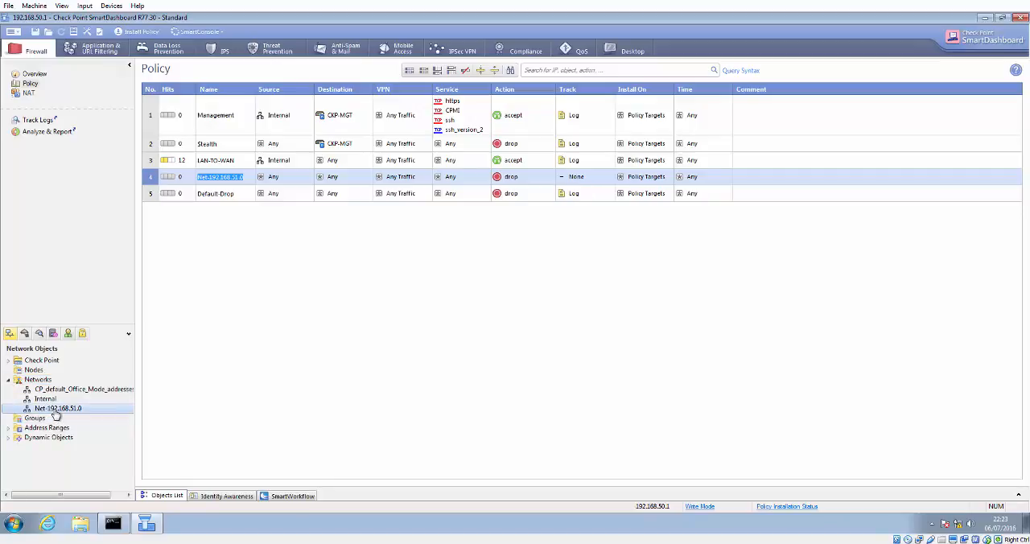
drag(57, 414, 287, 179)
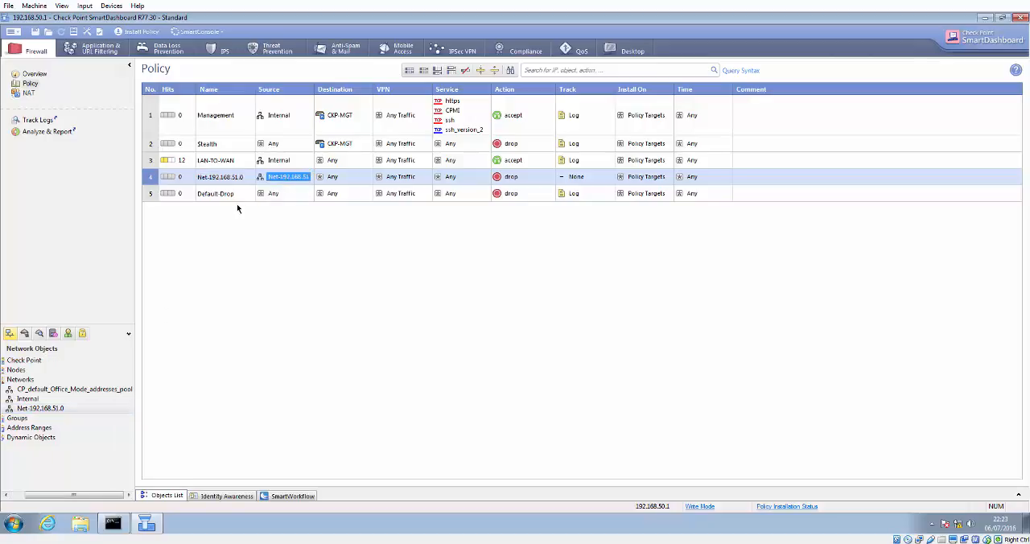
drag(286, 176, 332, 177)
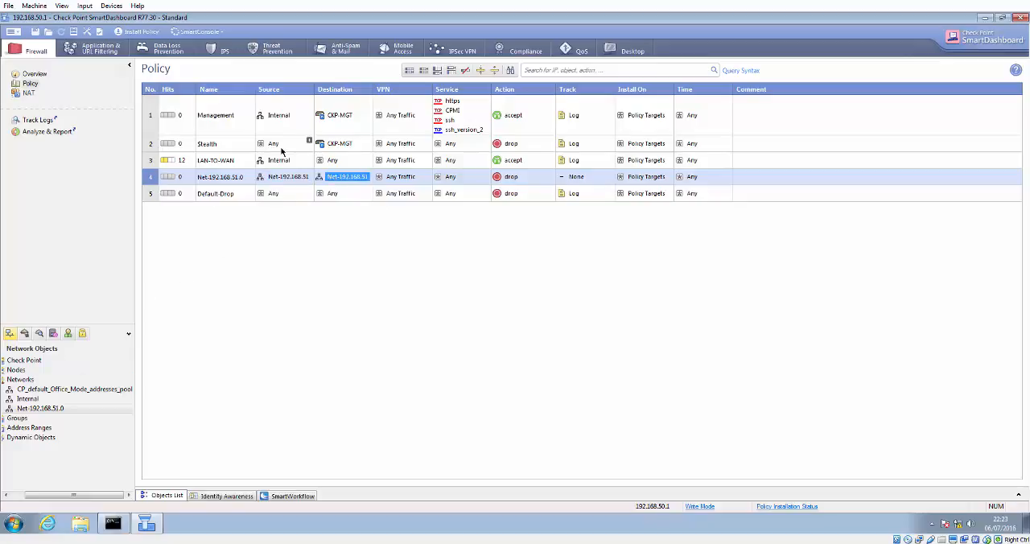
drag(279, 160, 334, 182)
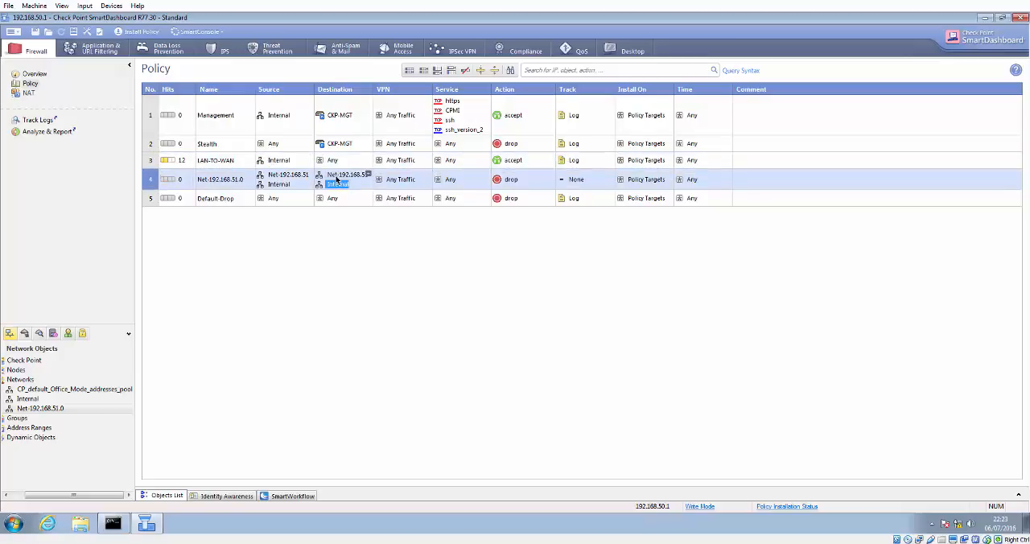
Step: Set the new rule's action to accept and its tracking to Log
right_click(525, 186)
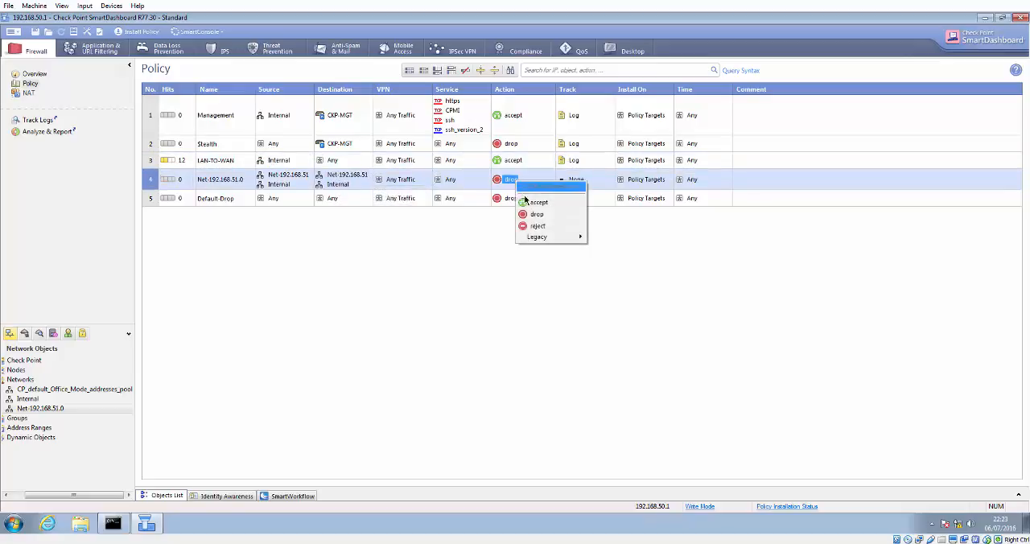
click(532, 198)
right_click(580, 182)
click(586, 201)
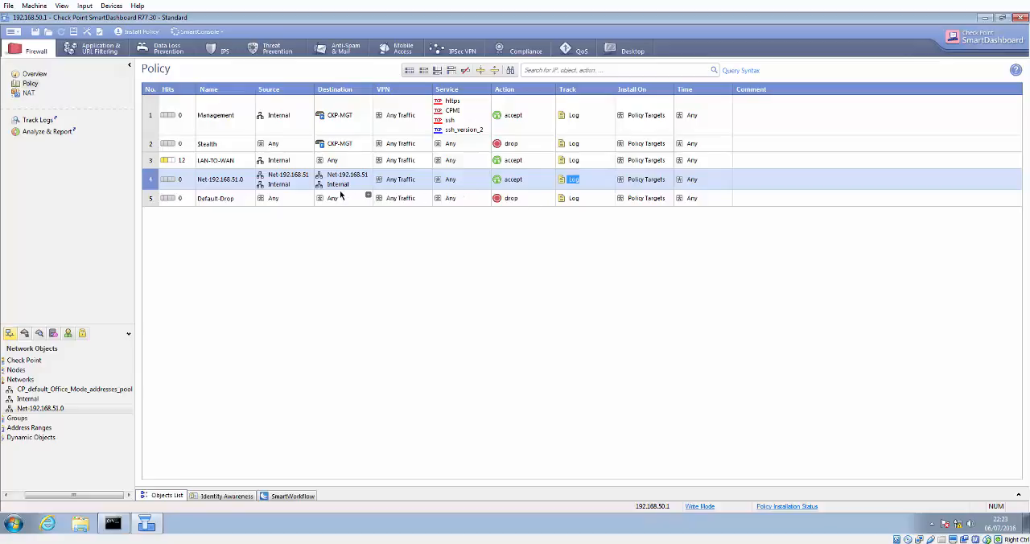
Step: Save the policy and install it on the CKP-GW gateway
click(35, 31)
click(159, 37)
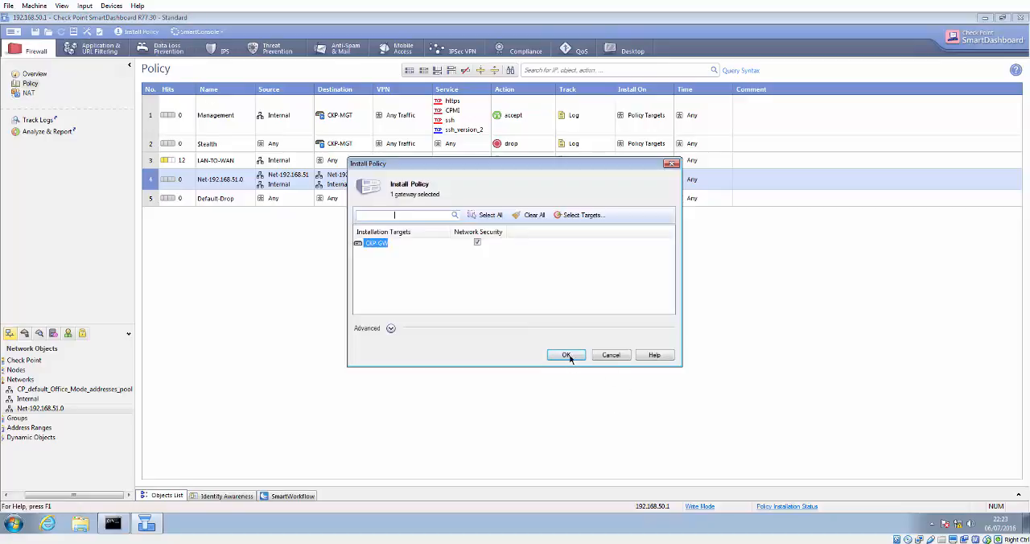
click(567, 357)
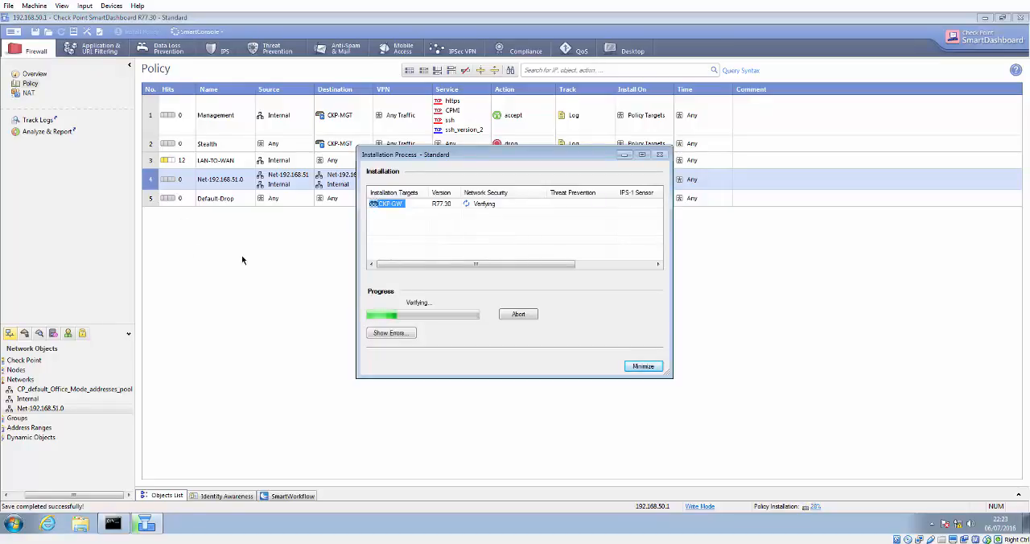
Step: Open SmartView Tracker and review the latest firewall log records
drag(437, 159, 510, 215)
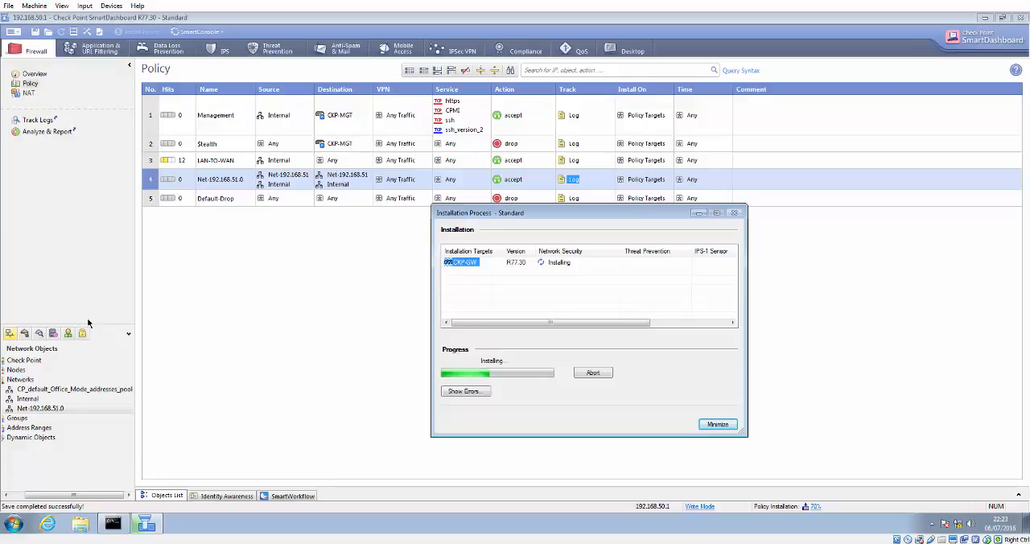
click(193, 31)
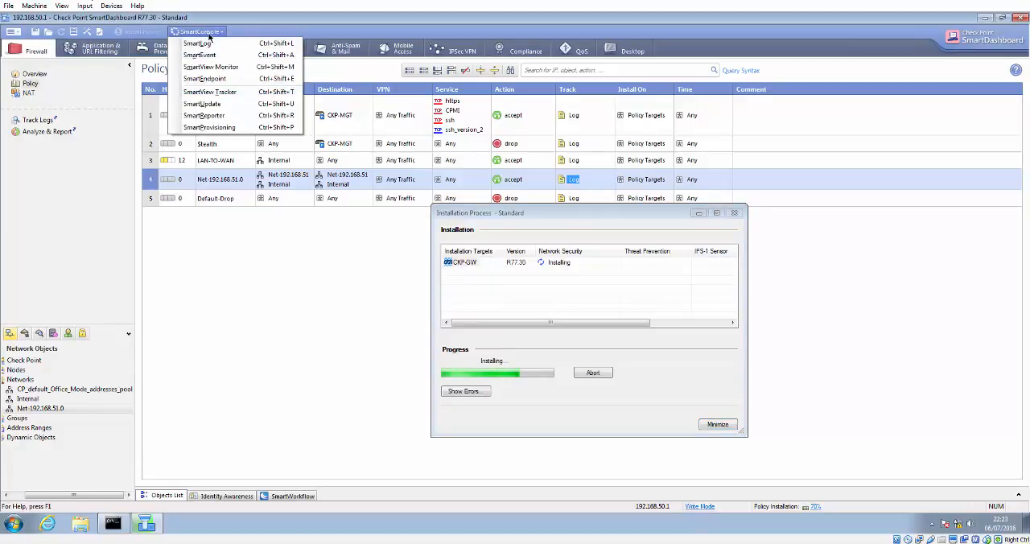
click(219, 92)
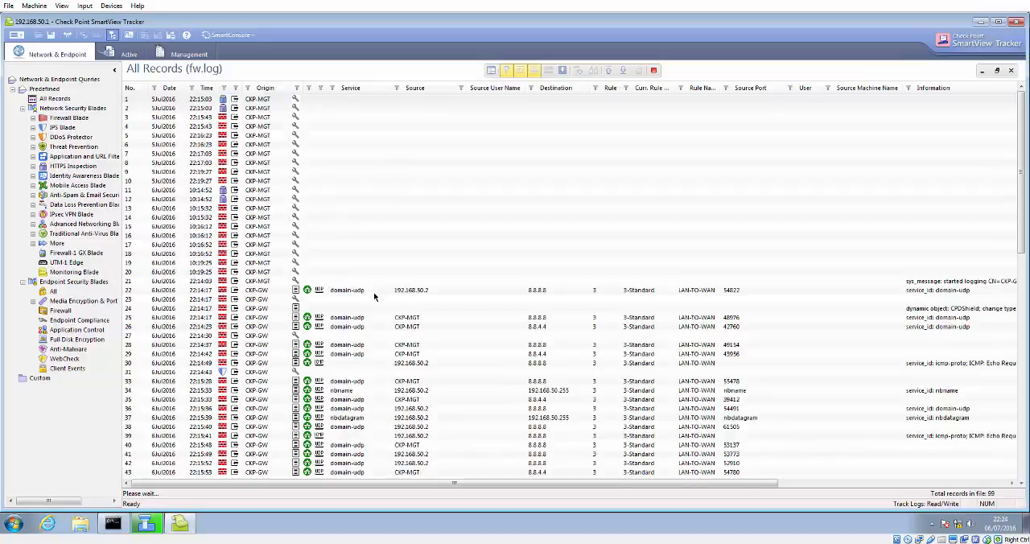
click(622, 74)
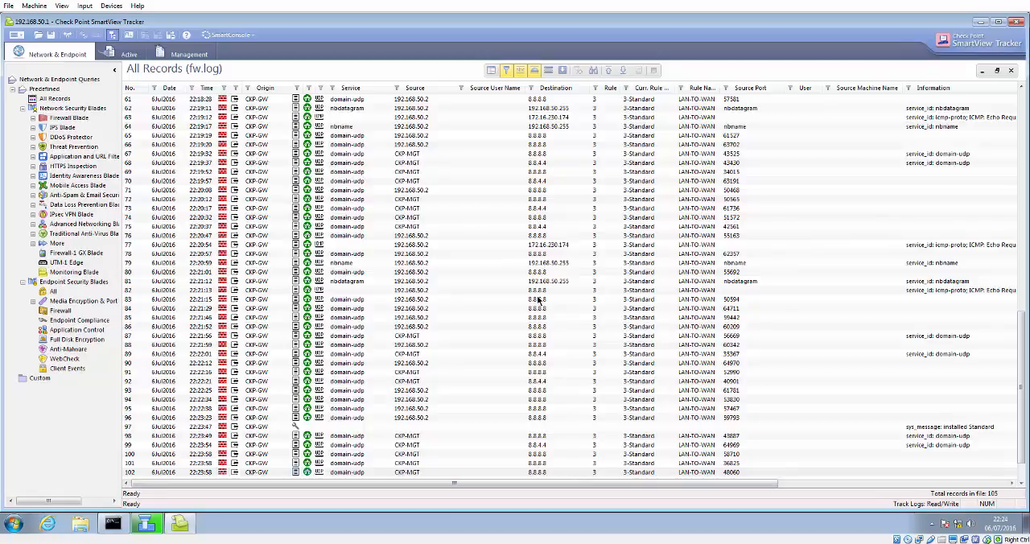
click(416, 283)
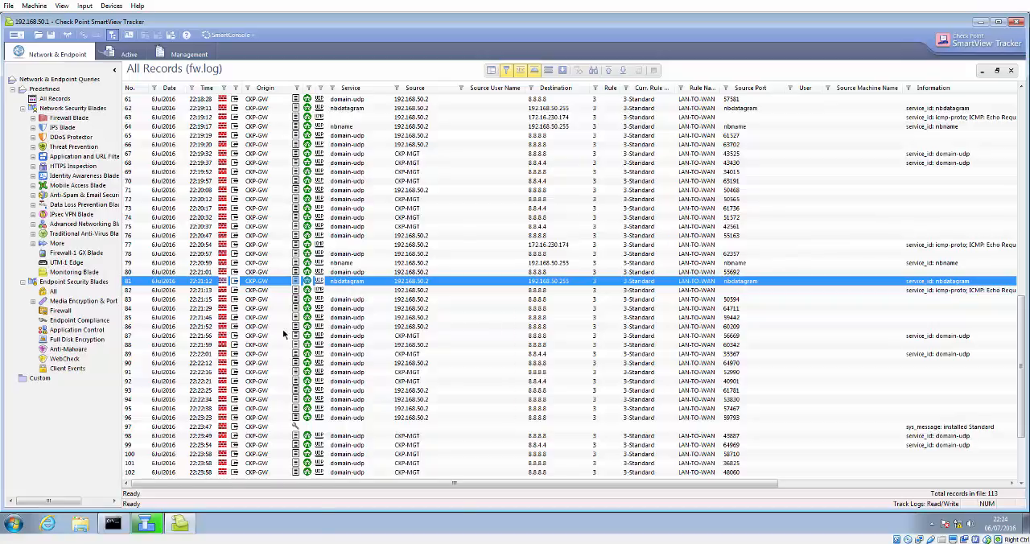
Step: Return to SmartDashboard and close the finished policy installation window
click(143, 524)
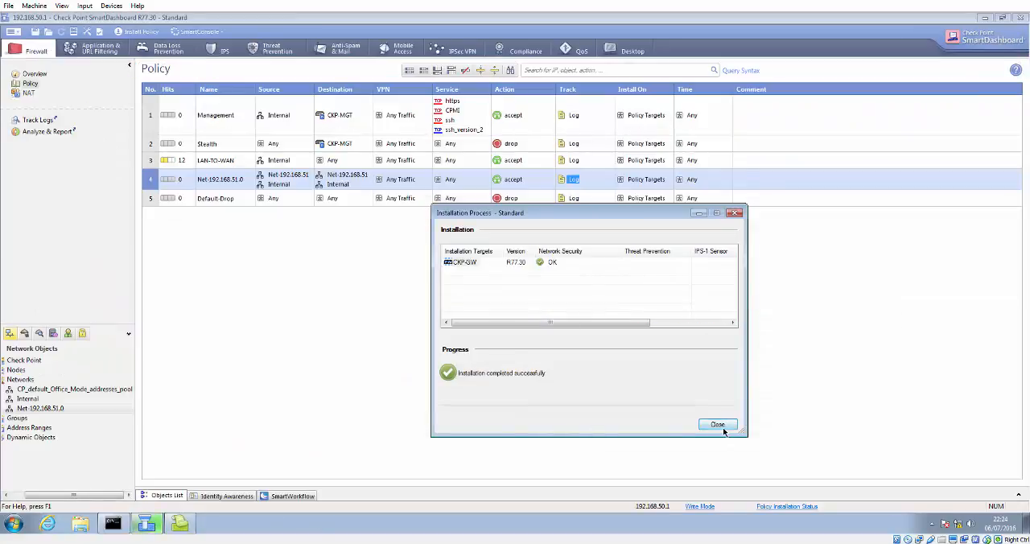
click(719, 426)
Step: Ping 8.8.8.8 again from the command prompt and stop it
click(112, 525)
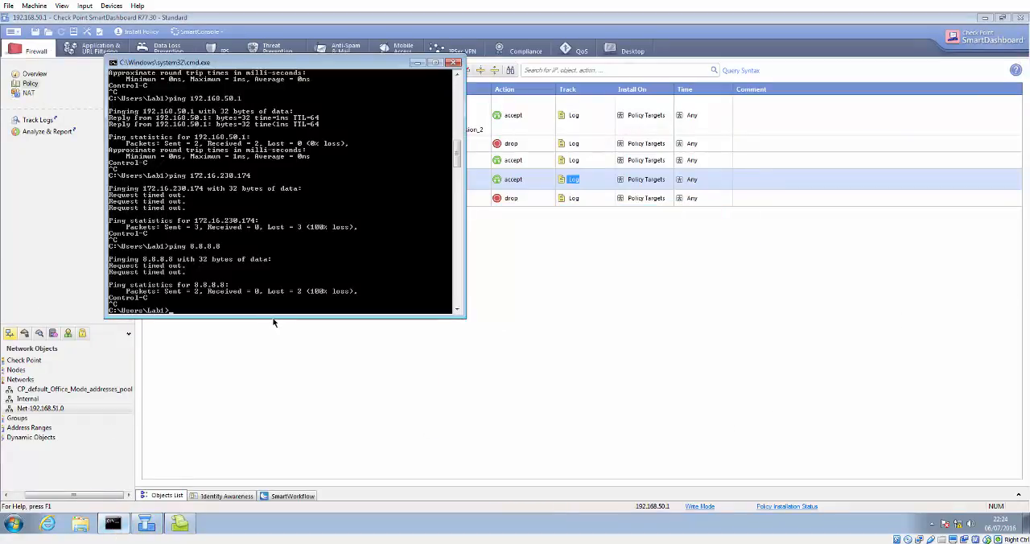
key(Up)
key(Return)
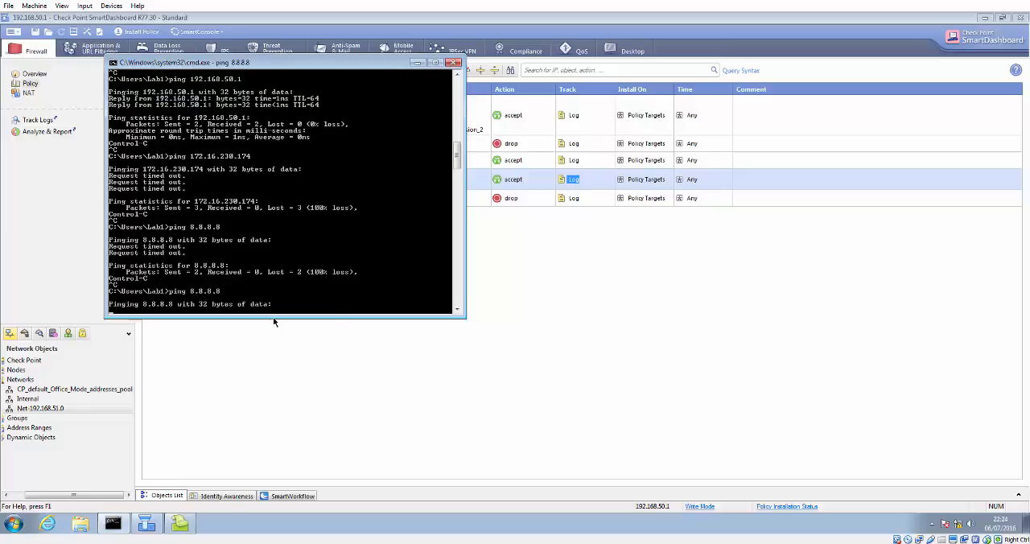
key(ctrl+c)
Step: Ping 192.168.50.1 again and stop it
key(Up)
key(Up)
key(Up)
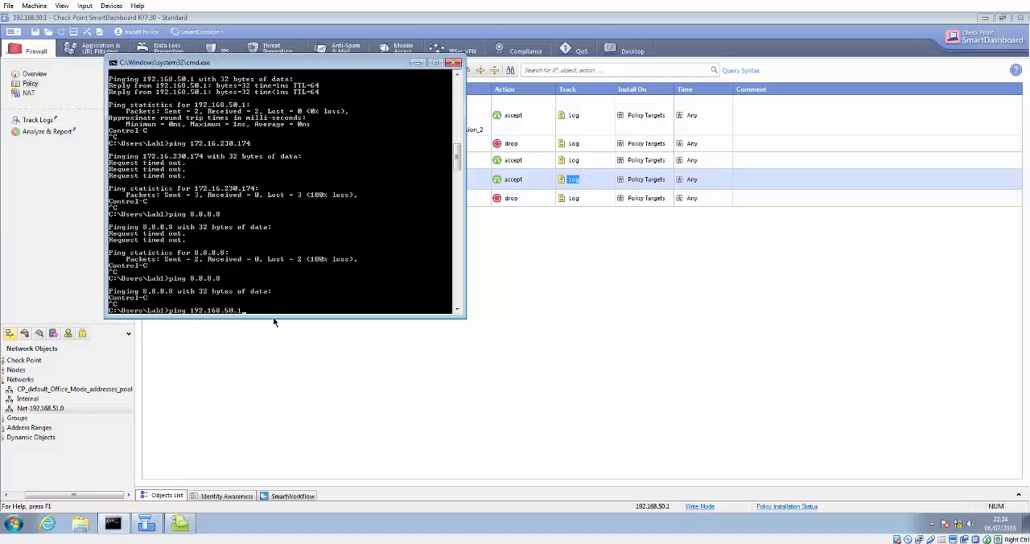
key(Return)
key(ctrl+c)
Step: Ping 192.168.50.2 and stop it
key(Up)
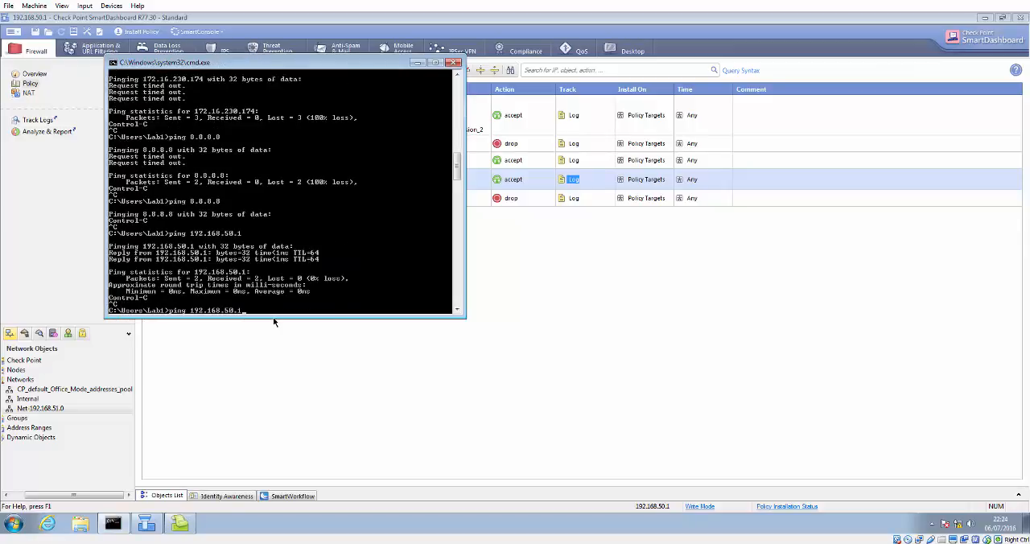
text(2)
key(Return)
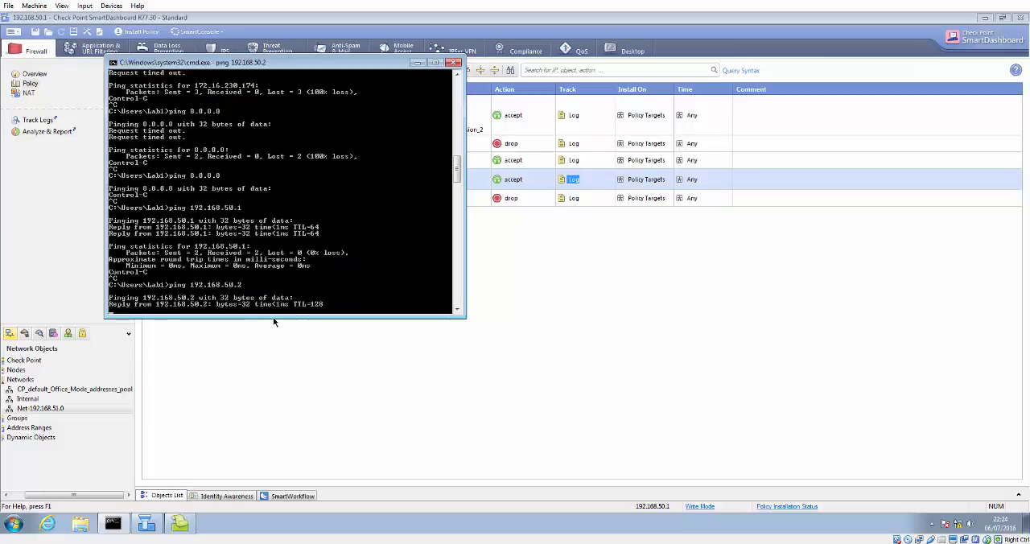
key(ctrl+c)
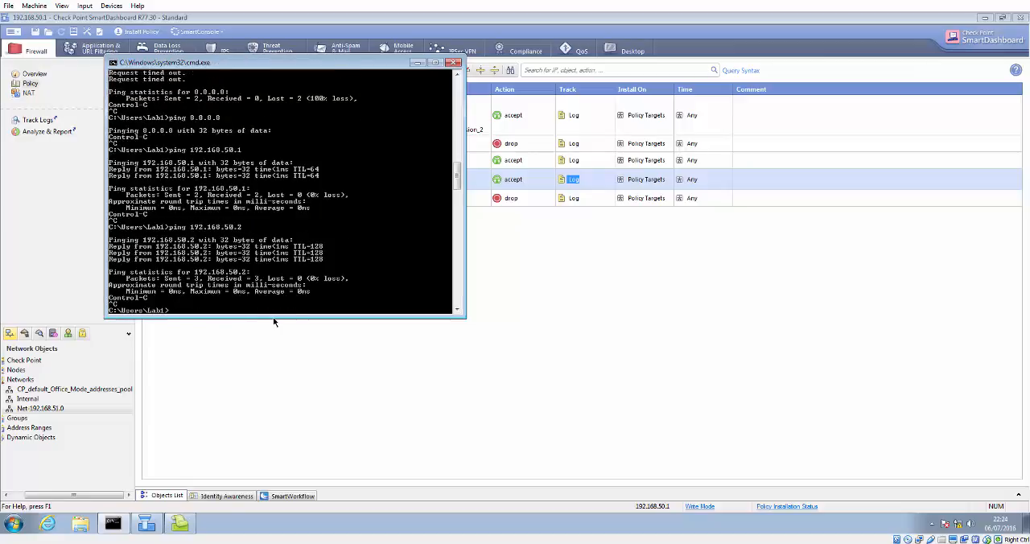
Step: Ping 172.16.230.174 and stop it
key(Up)
key(Up)
key(BackSpace)
key(BackSpace)
key(BackSpace)
key(BackSpace)
key(BackSpace)
key(BackSpace)
key(BackSpace)
key(BackSpace)
key(BackSpace)
key(BackSpace)
key(BackSpace)
text(72.16.230.174)
key(Return)
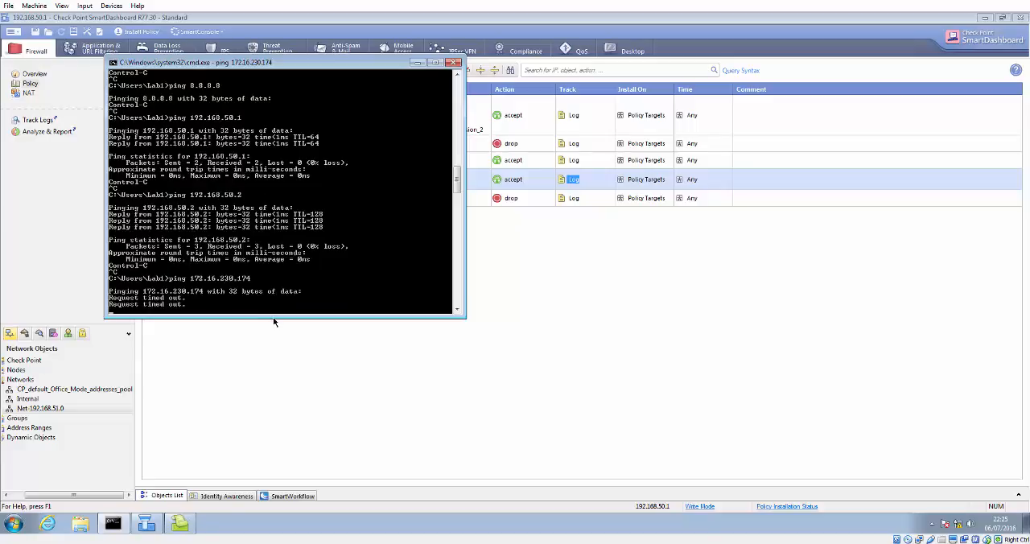
key(ctrl+c)
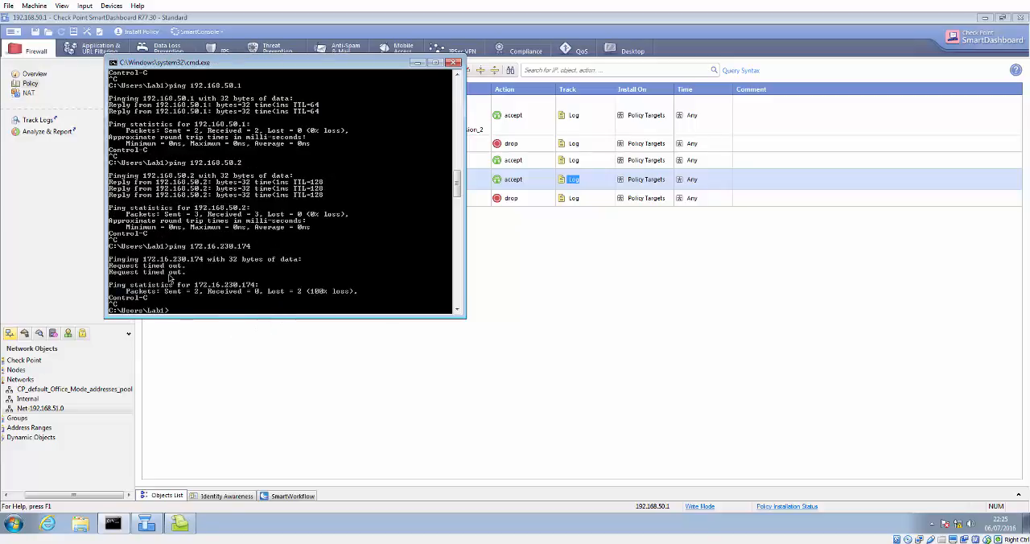
Step: Move and minimize the command prompt window
drag(301, 63, 367, 197)
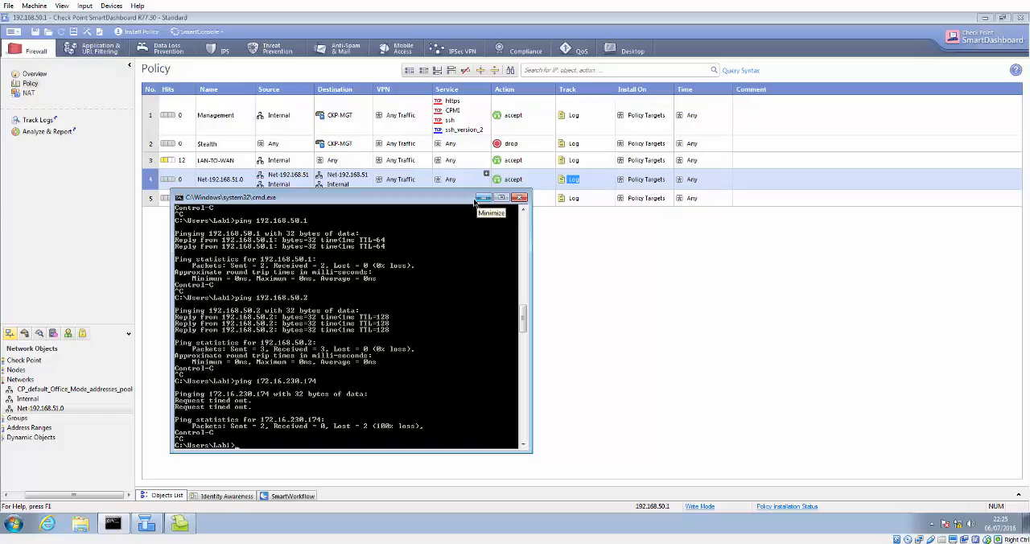
click(481, 199)
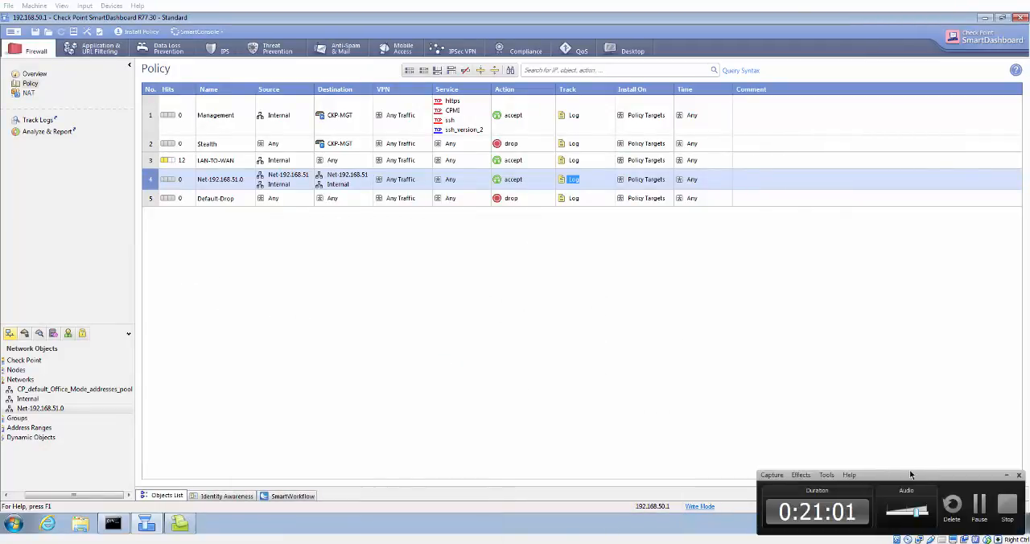
click(979, 506)
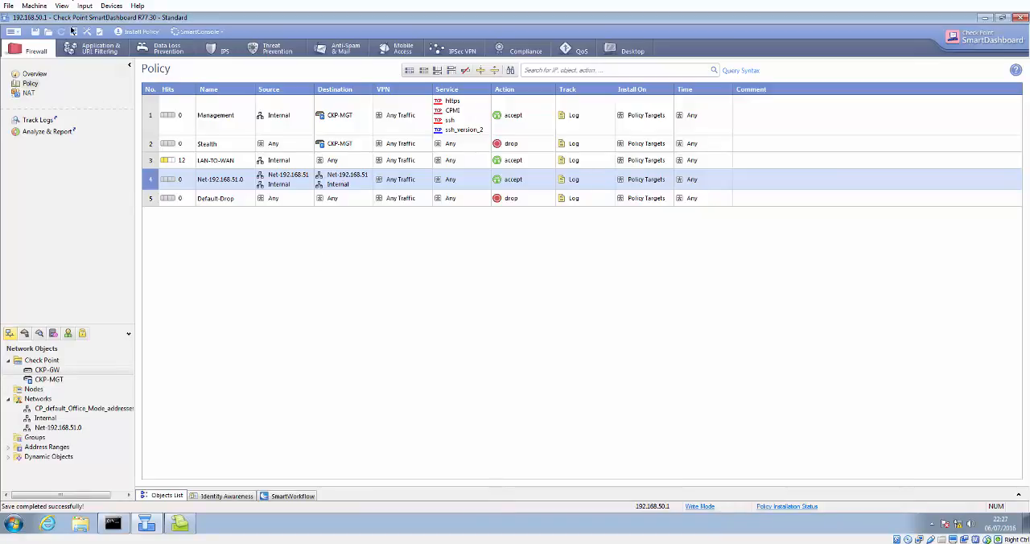
Step: Open the CKP-GW gateway properties and review its Topology and NAT settings
click(46, 371)
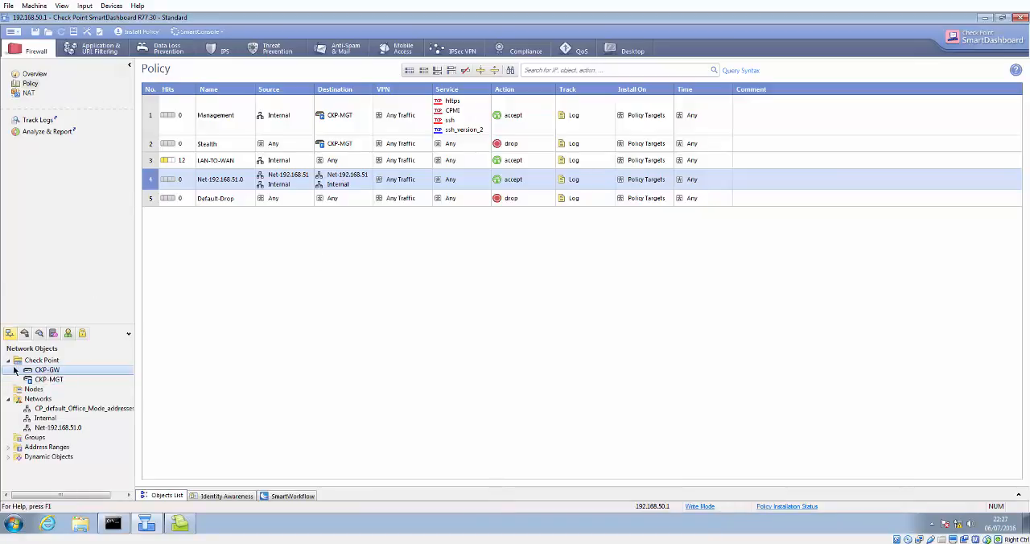
double_click(43, 370)
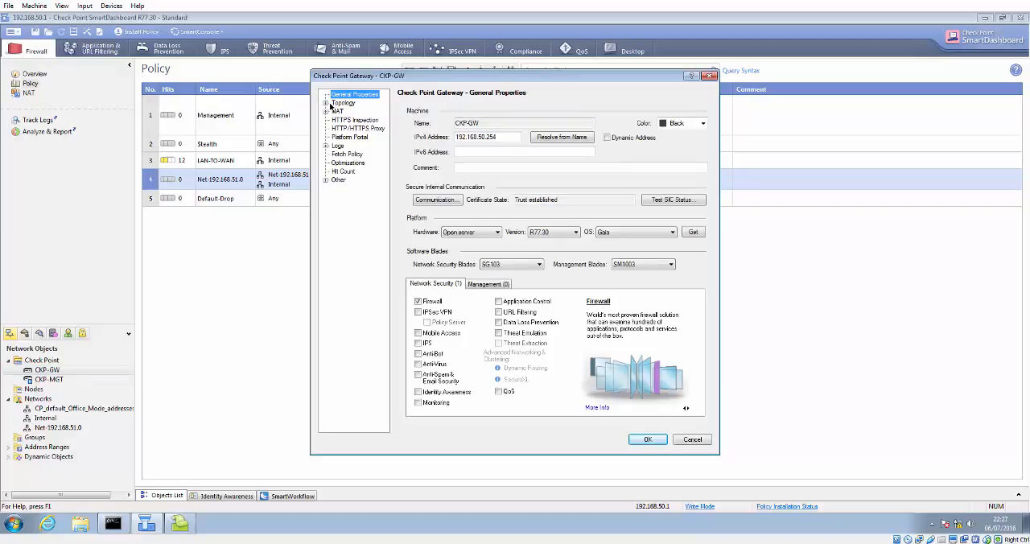
click(338, 104)
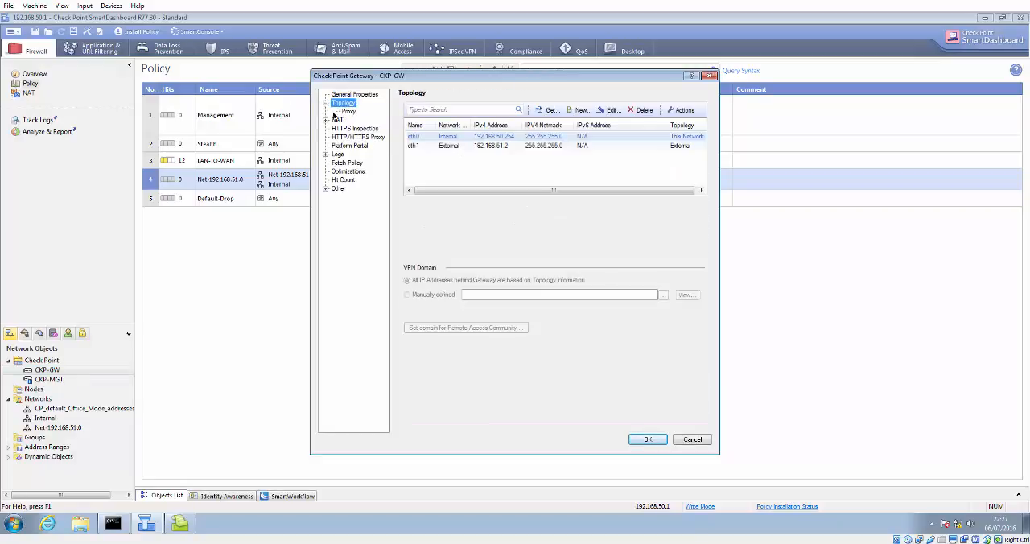
click(336, 120)
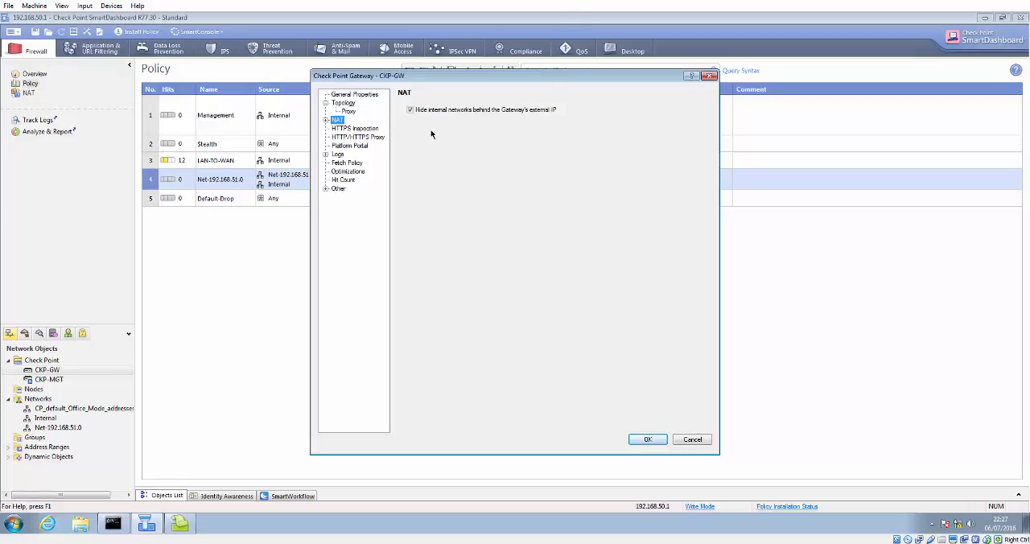
click(347, 105)
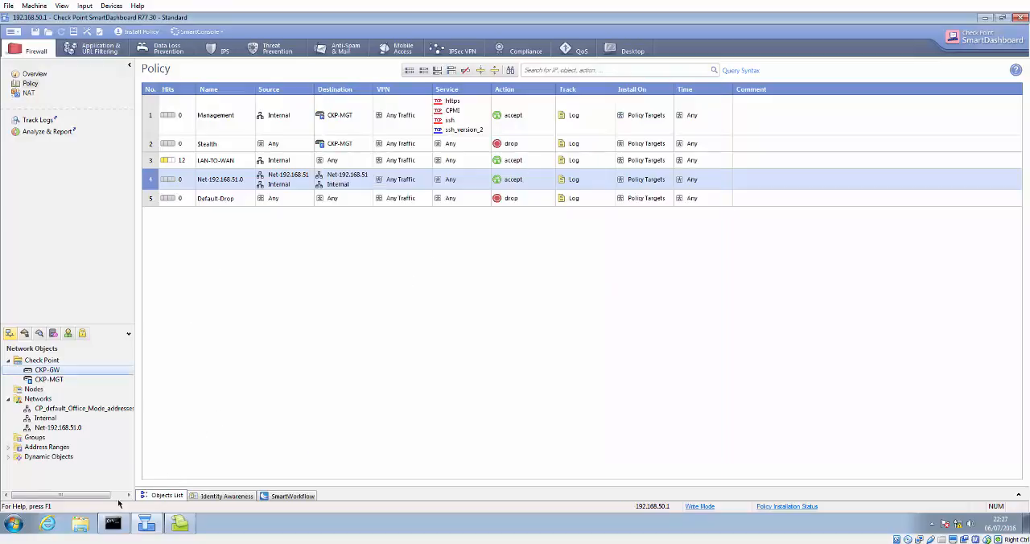
Step: Restore the command prompt and repeat the ping to 8.8.8.8
click(112, 524)
key(Up)
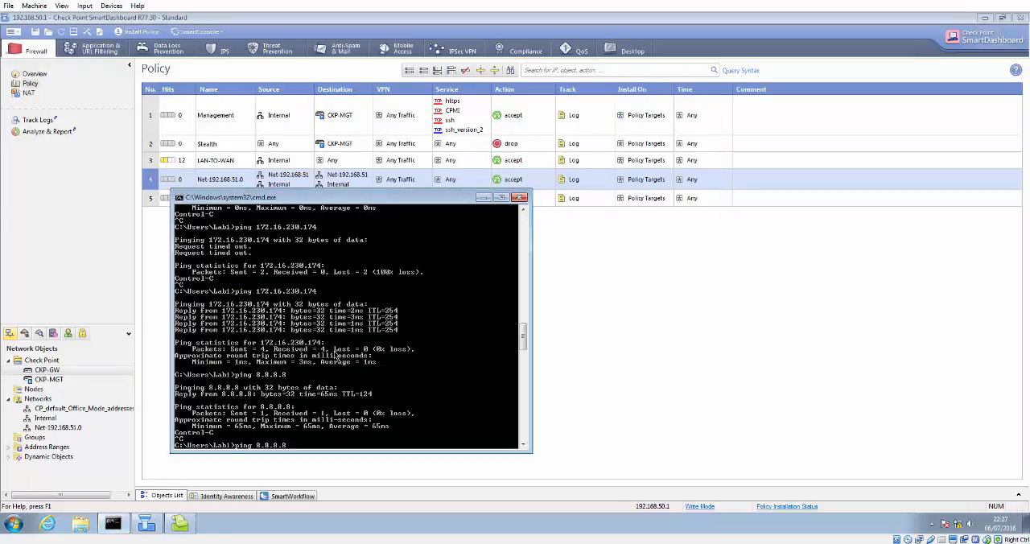
key(Return)
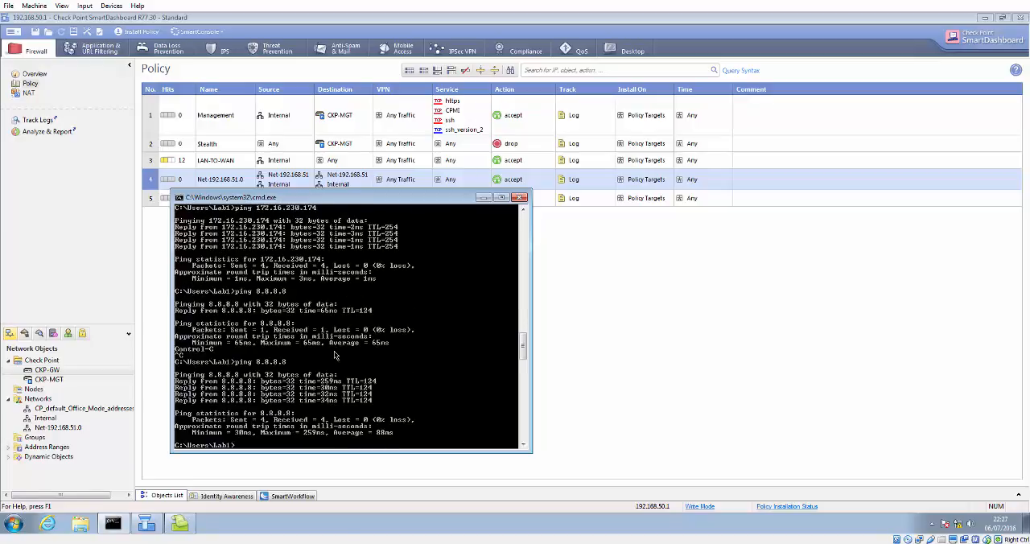
Step: Ping 172.16.230.174 and then google.com from the command prompt
text(ping 192.168.50.1)
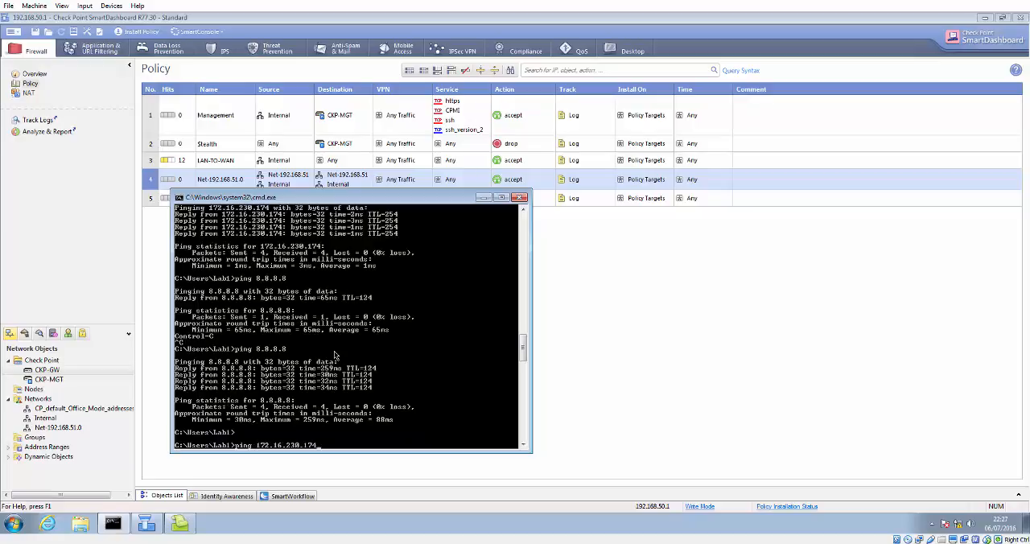
key(Down)
key(Return)
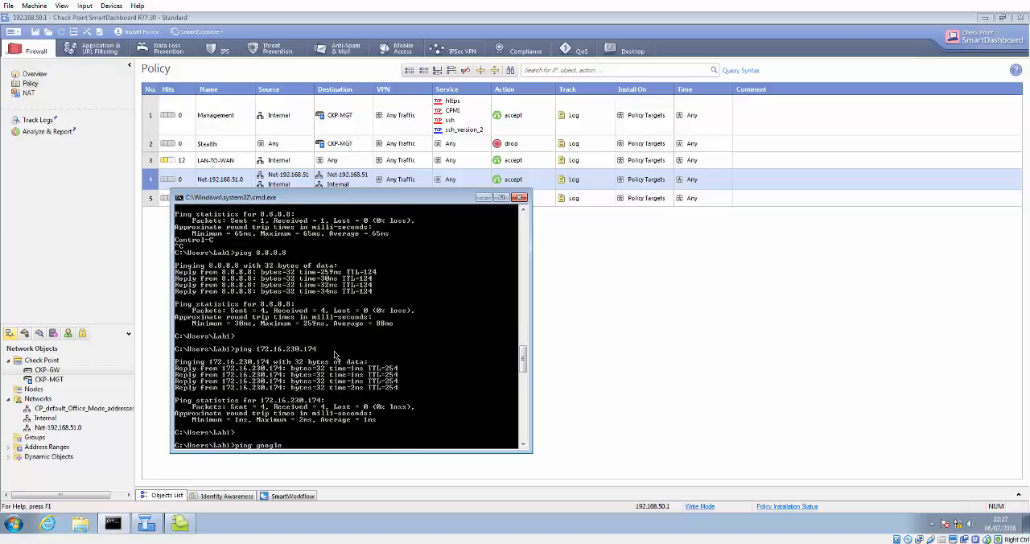
key(Return)
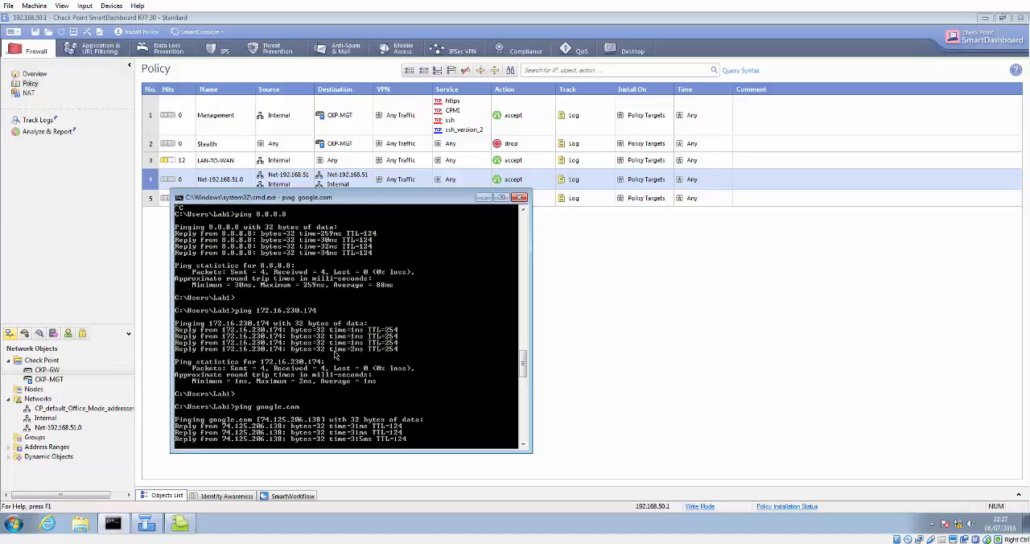
Step: Switch to the IOU5 router console, run do show ip nat translations, and highlight the inside local address
click(982, 3)
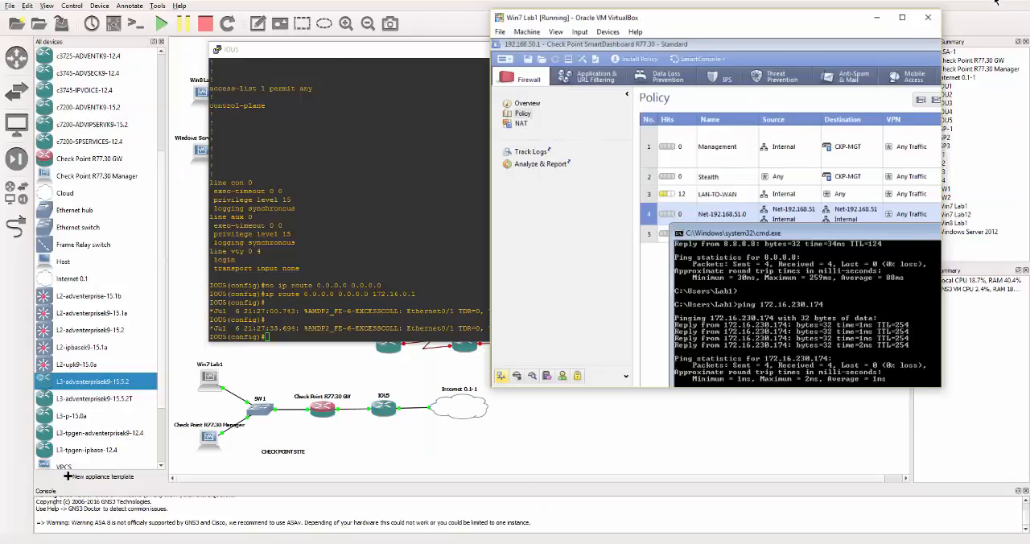
click(441, 55)
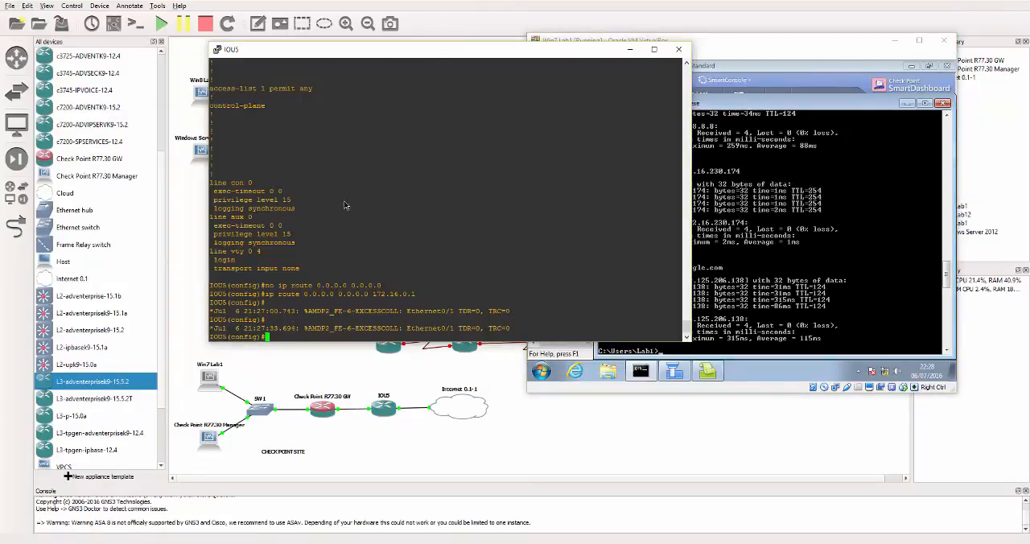
text(do show ip nat translations)
key(Return)
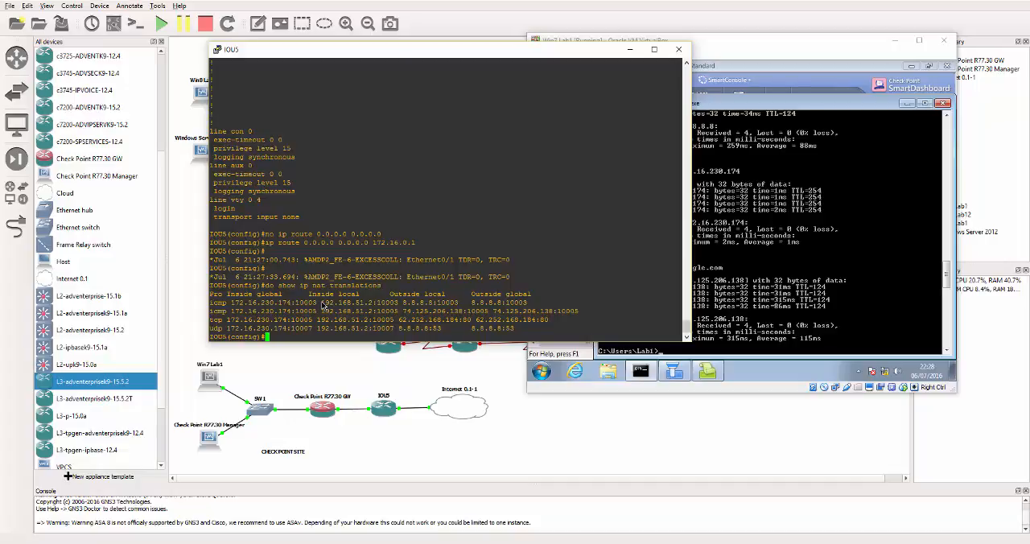
drag(322, 305, 371, 309)
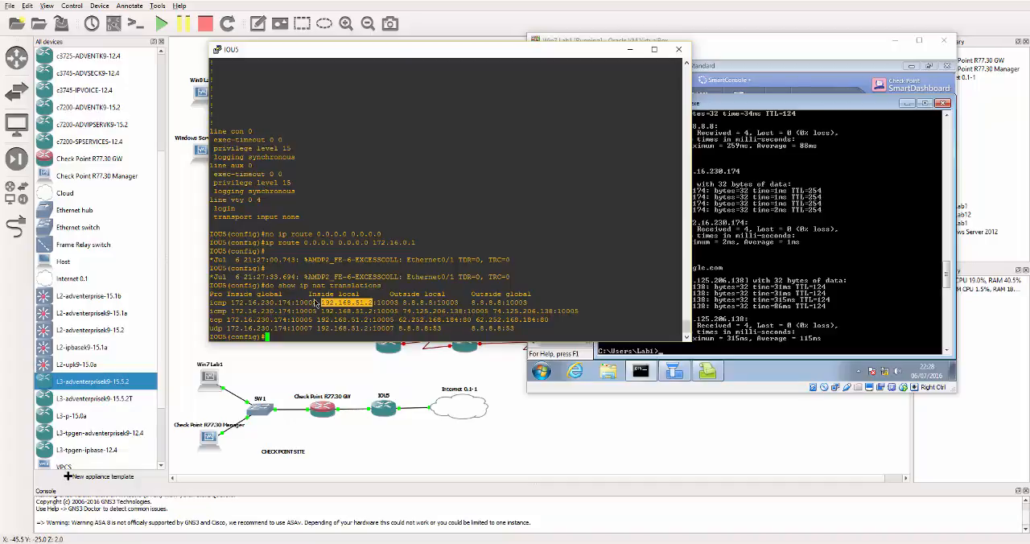
drag(367, 301, 366, 309)
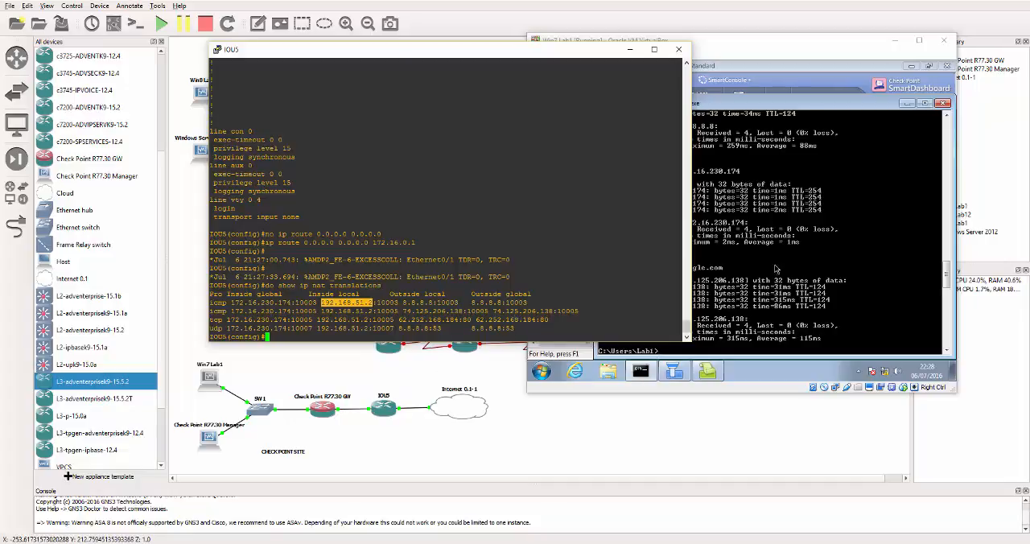
click(433, 325)
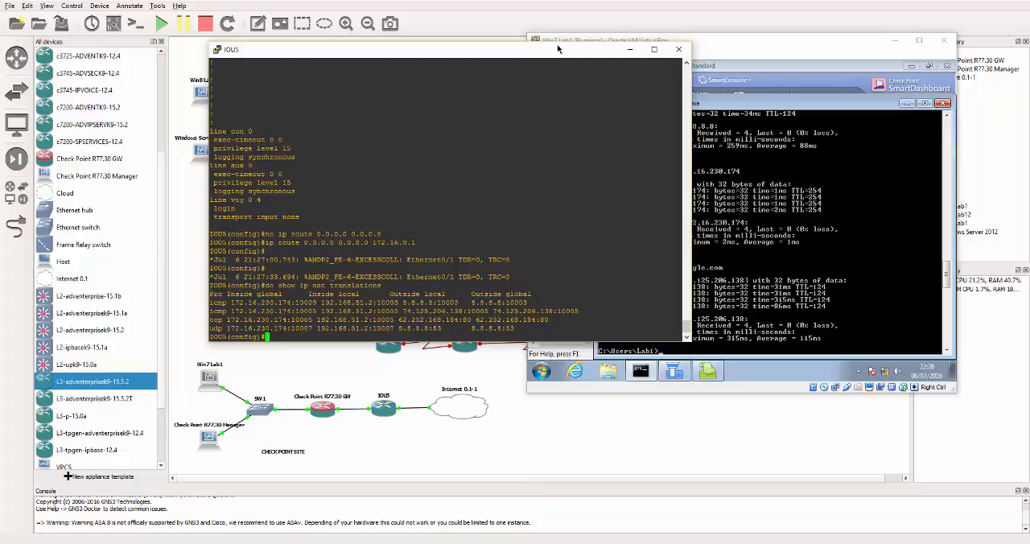
Step: Return to the Win7 lab VM, open Internet Explorer and browse to google.com
click(630, 50)
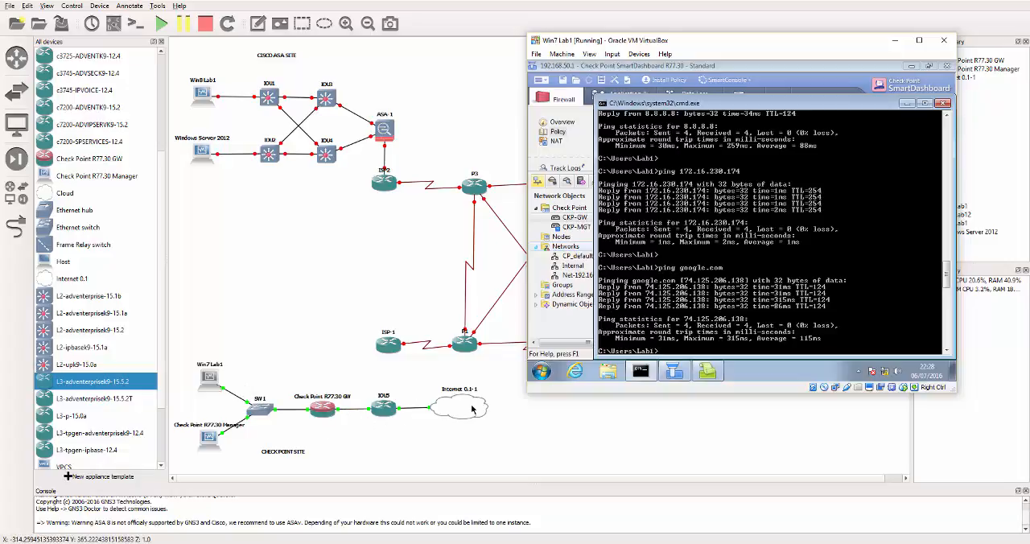
click(919, 41)
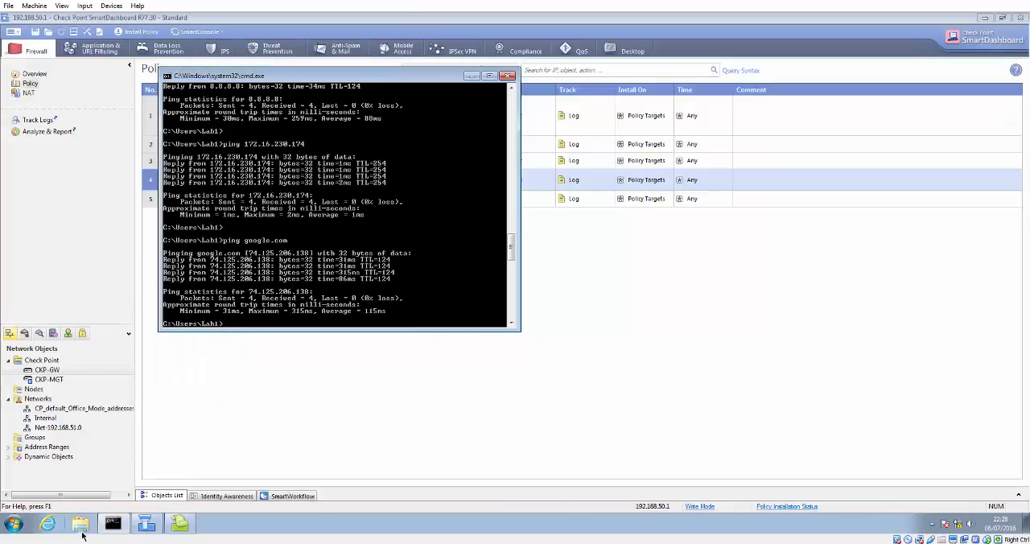
click(58, 525)
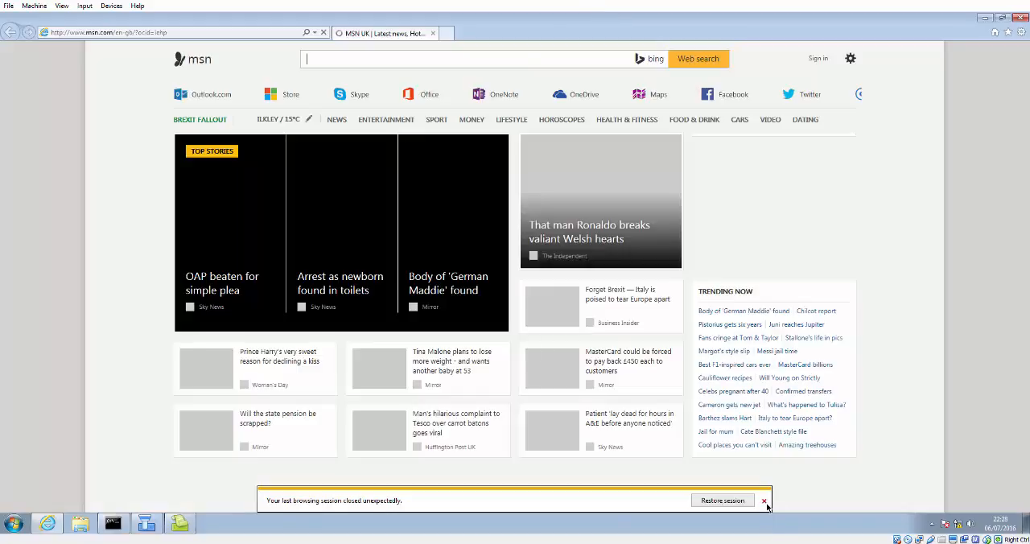
click(764, 500)
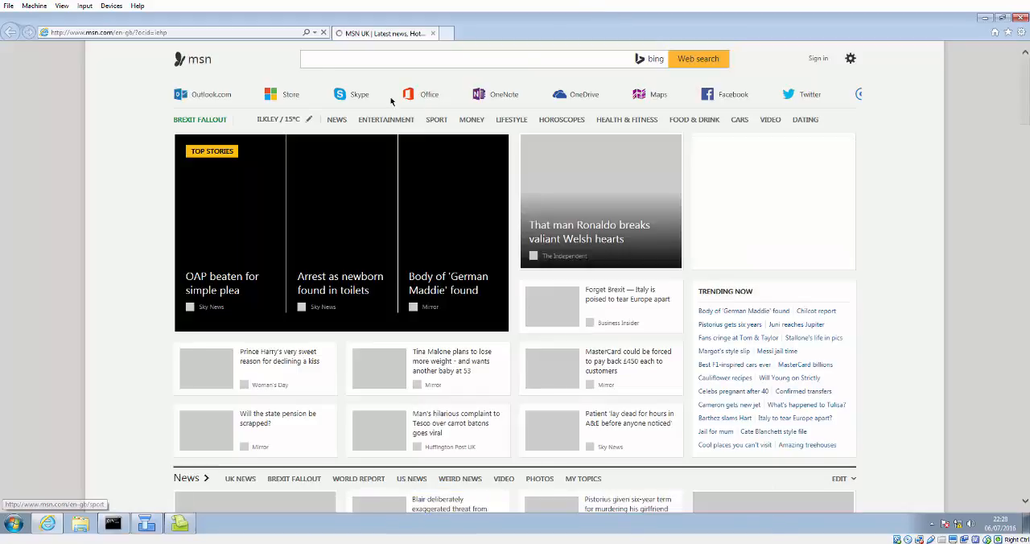
click(219, 33)
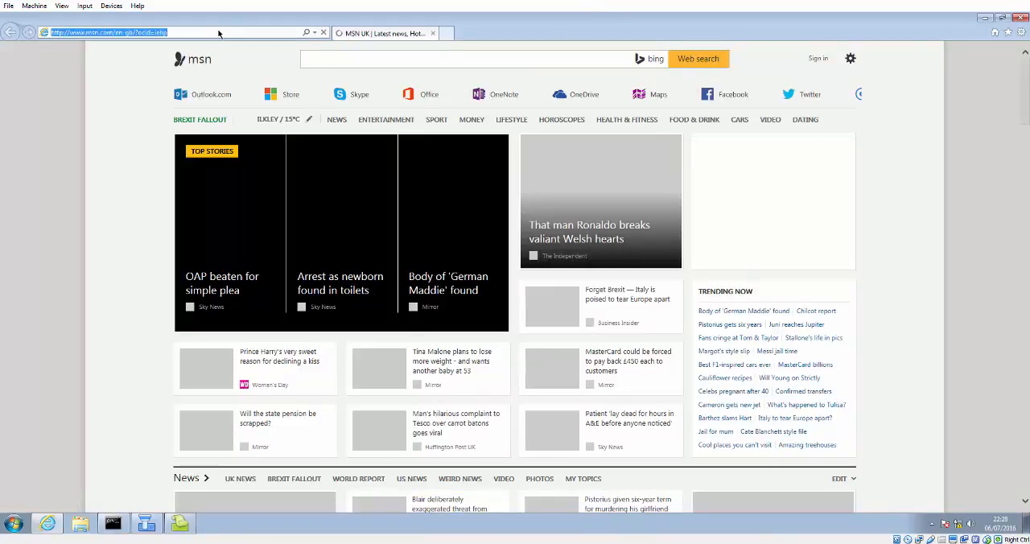
text(google.com)
key(Return)
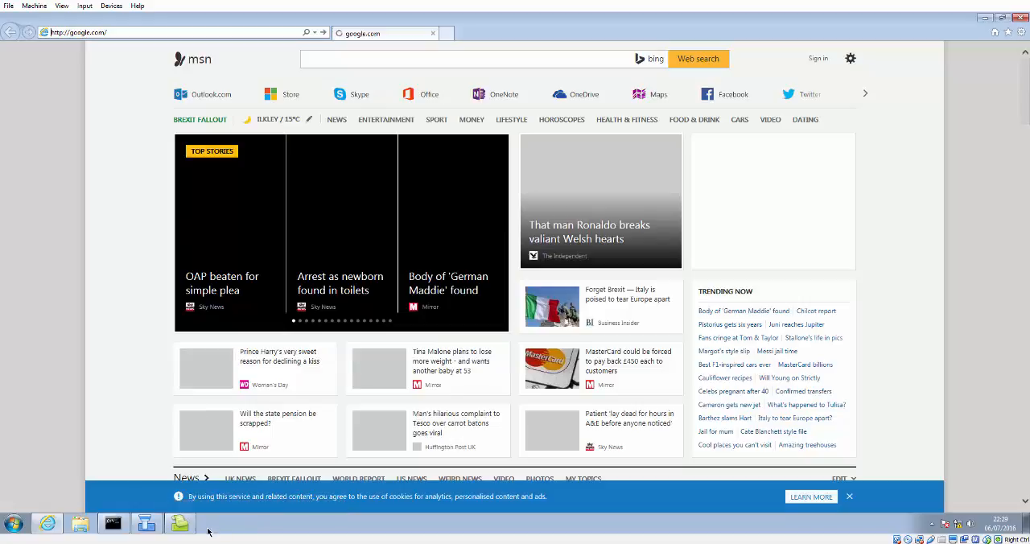
Step: Review the firewall traffic records in SmartView Tracker and return to SmartDashboard
click(180, 525)
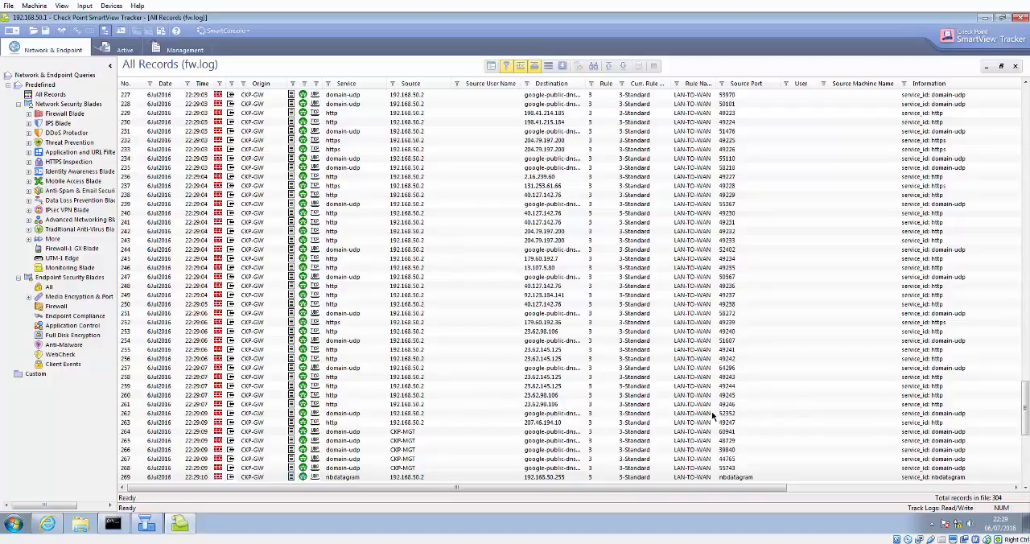
click(985, 18)
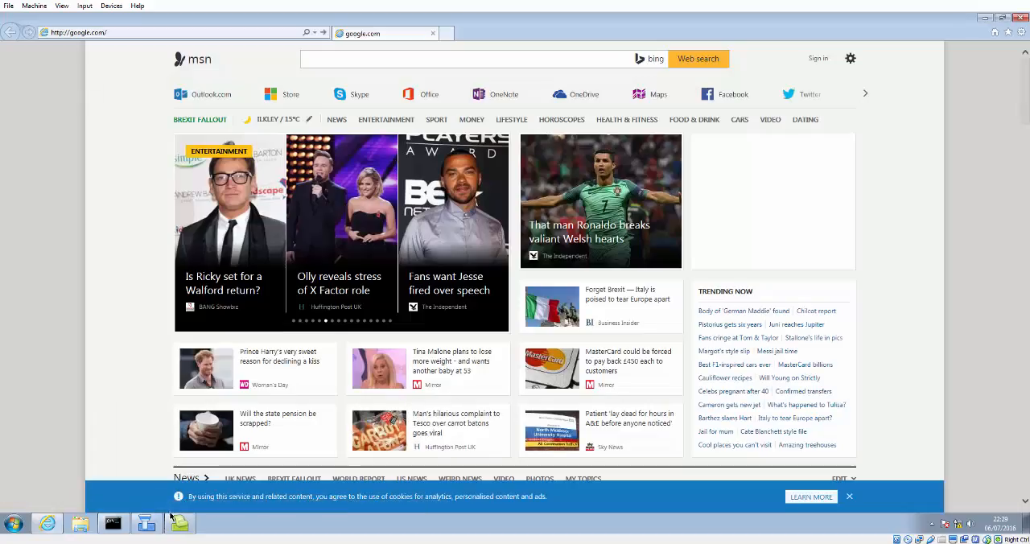
click(147, 524)
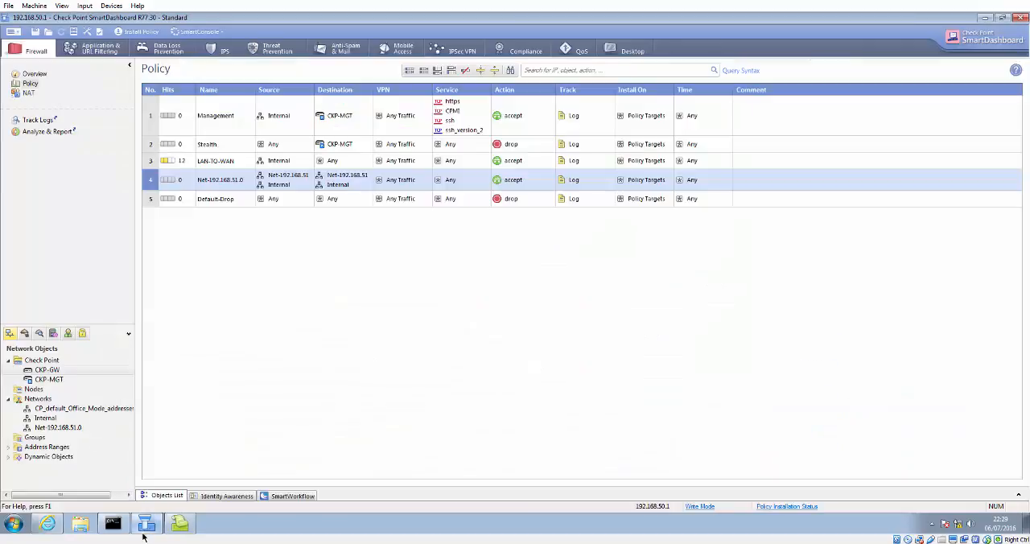
Step: Refresh the hit counts of the policy rules
right_click(153, 160)
mouse_move(212, 336)
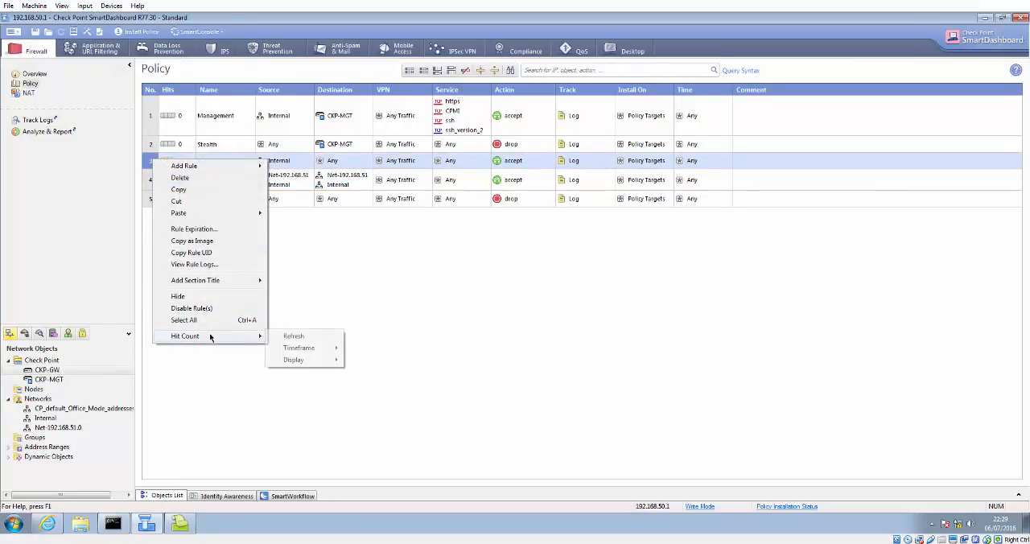
click(289, 336)
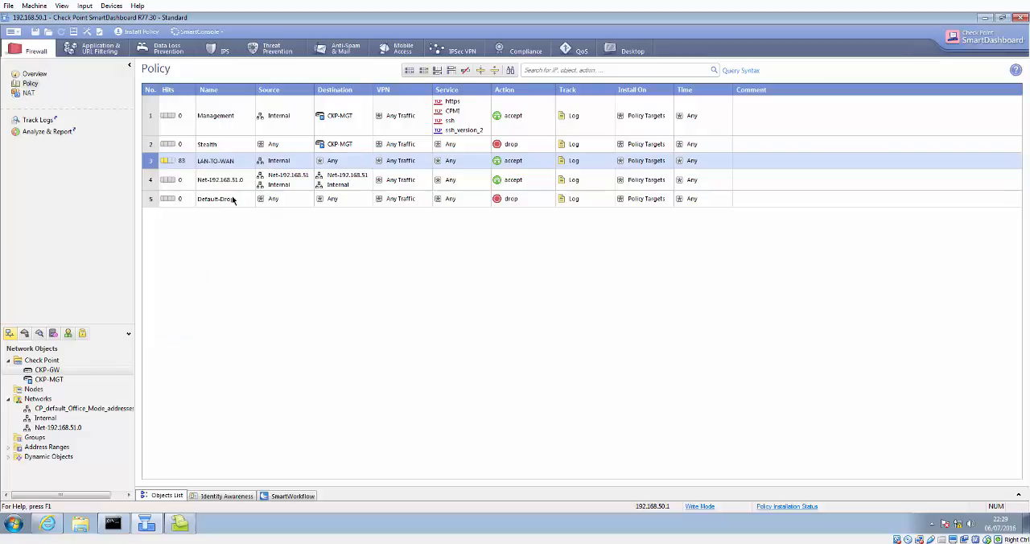
Step: Delete the Net-192.168.51.0 rule from the firewall policy
right_click(148, 181)
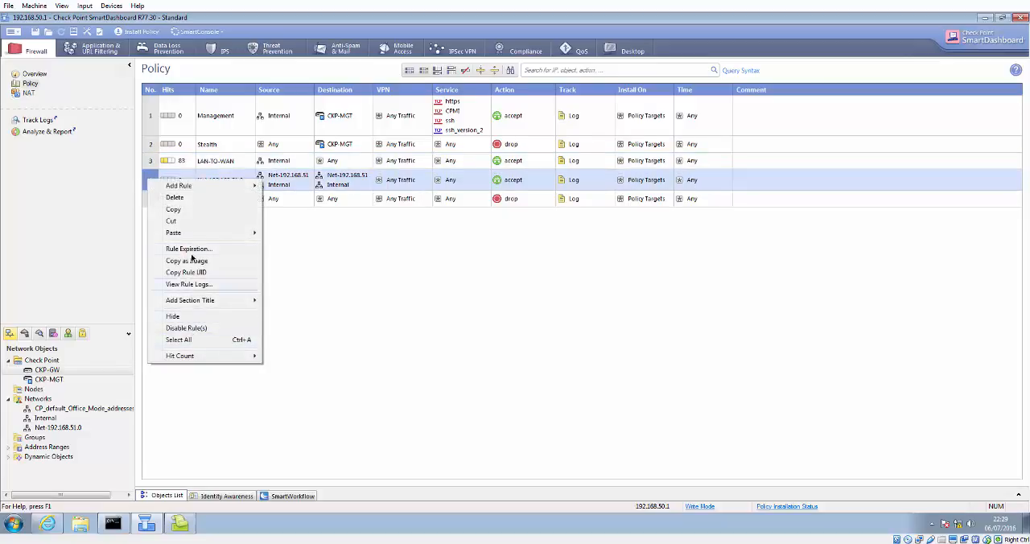
click(177, 197)
click(537, 296)
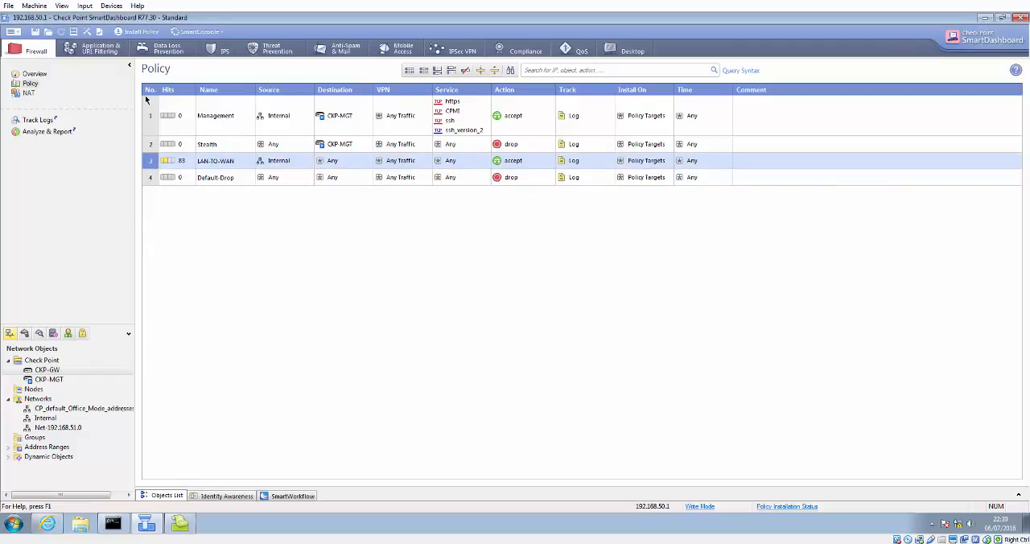
click(155, 147)
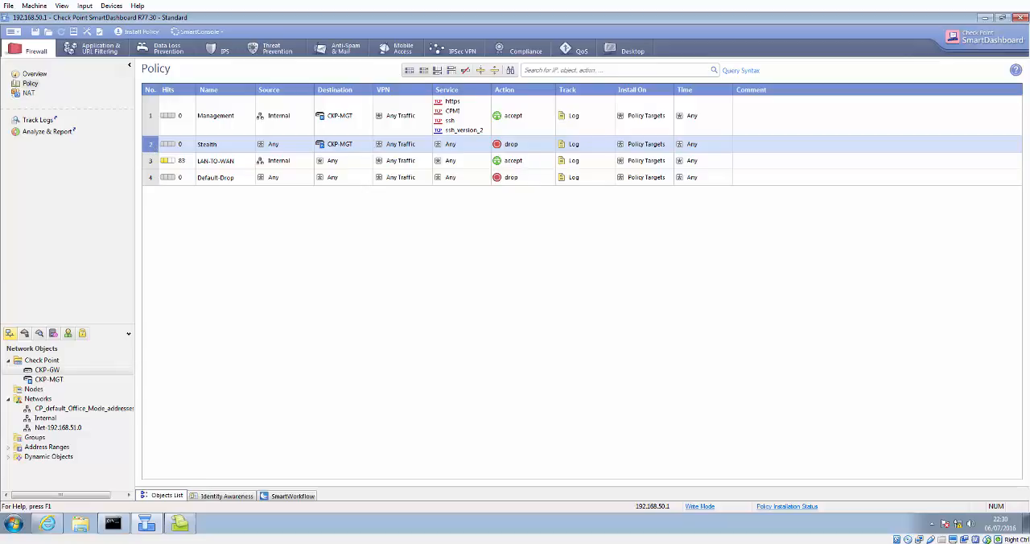
click(388, 543)
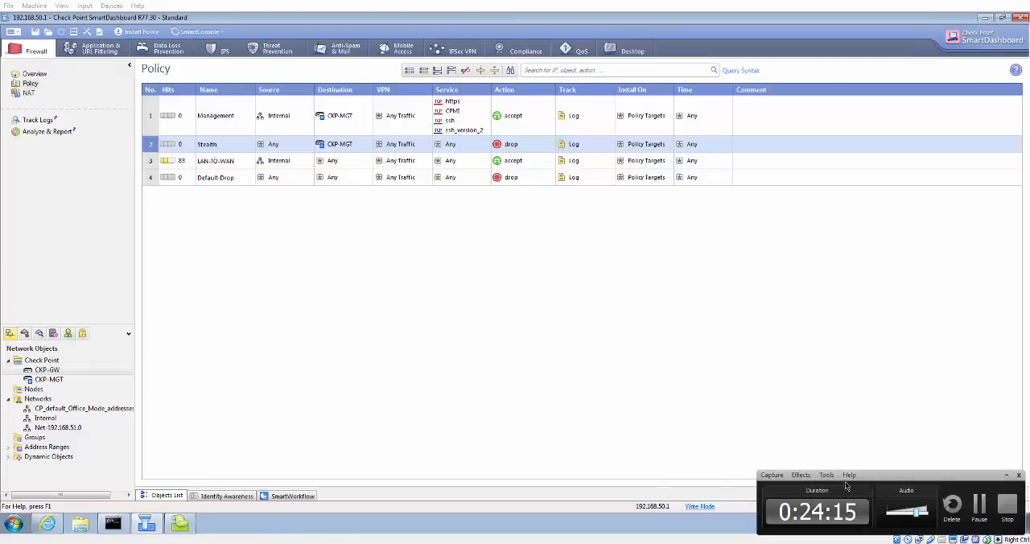